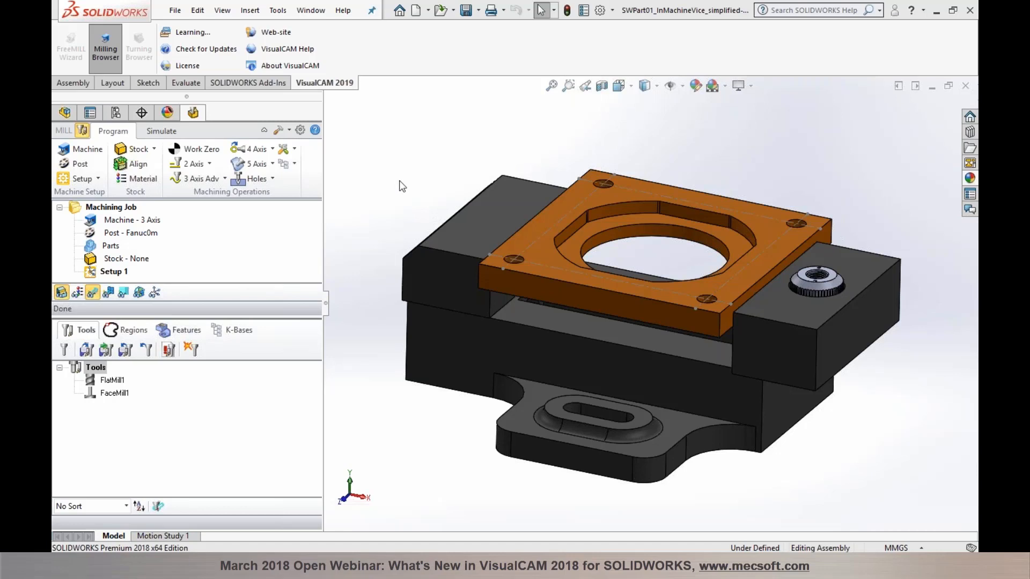
Step: Show the assembly's FeatureManager component tree in place of the Milling Browser
click(64, 112)
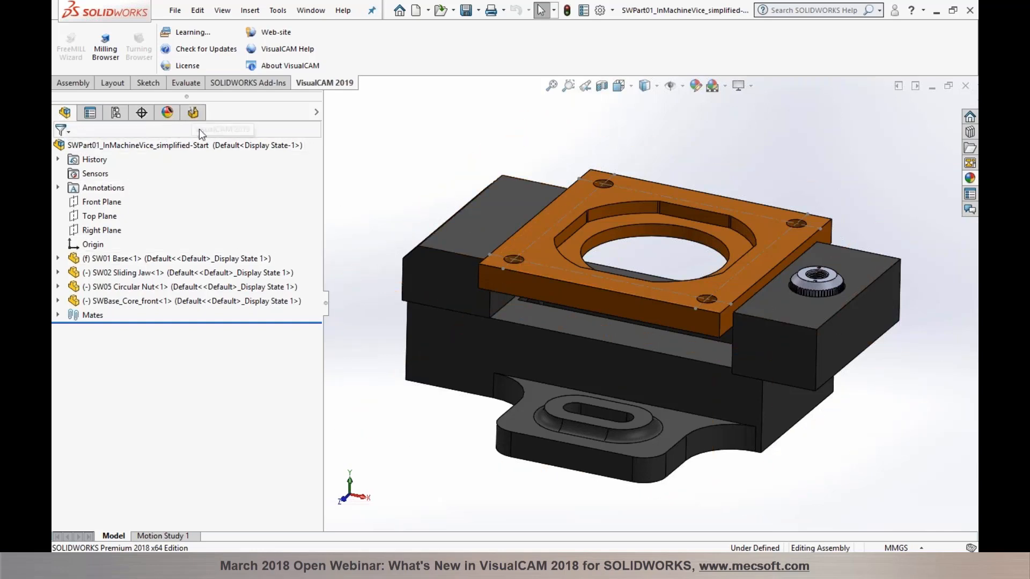
Step: Highlight the SW01 Base, SW02 Sliding Jaw, SW05 Circular Nut and SWBase_Core_front plate, then return to VisualCAM
click(187, 261)
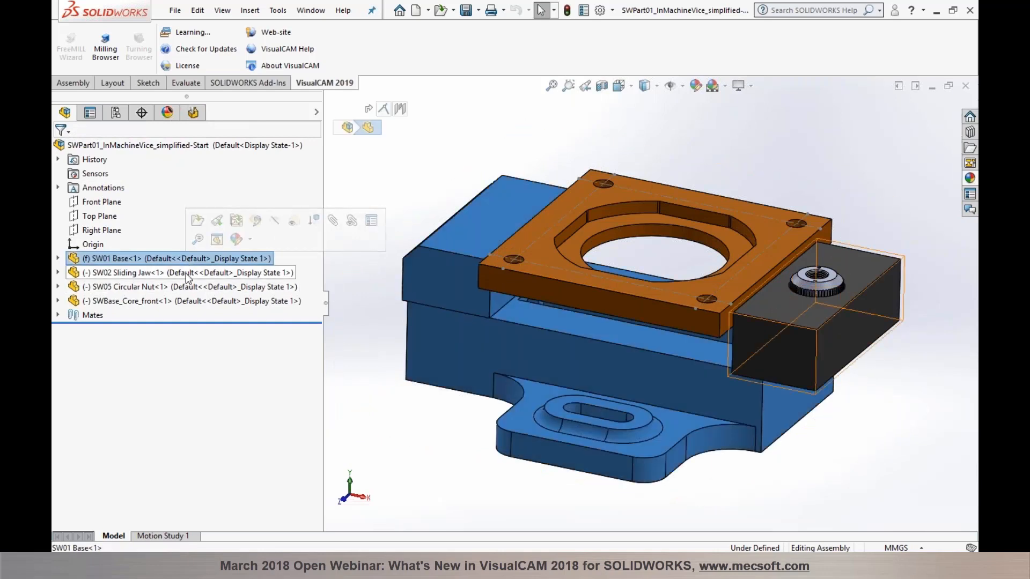
click(187, 275)
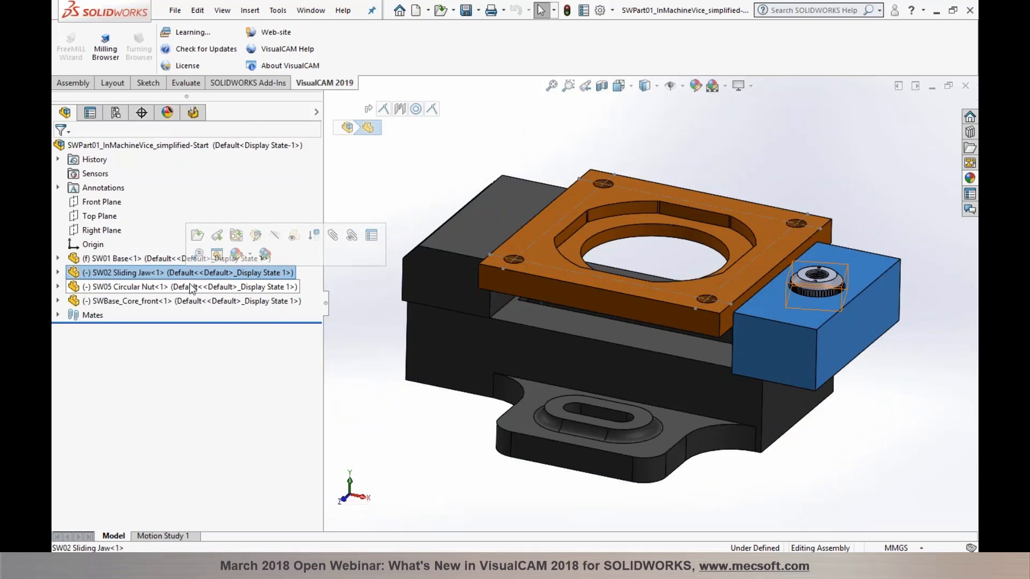
click(192, 287)
click(188, 301)
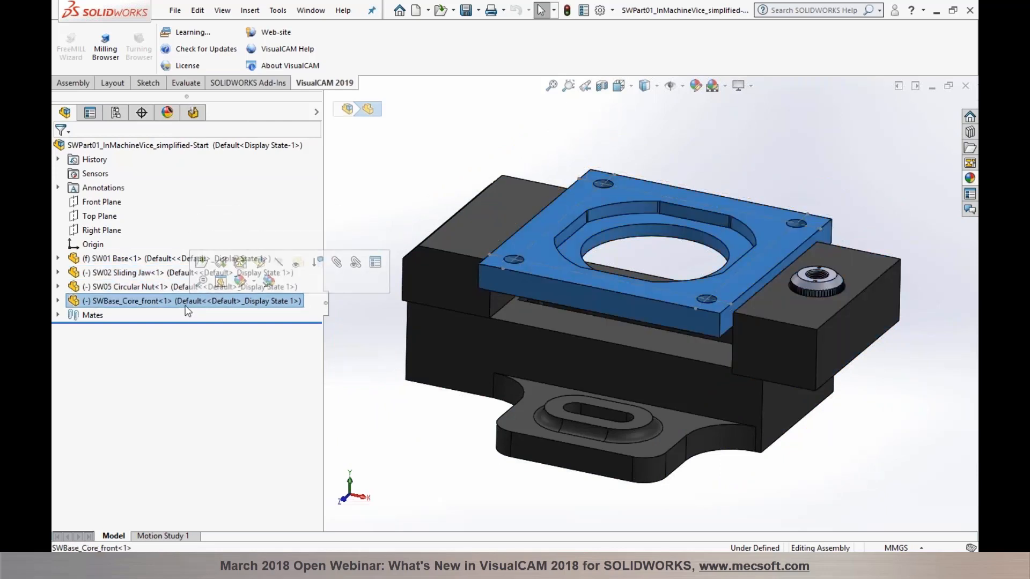
click(350, 202)
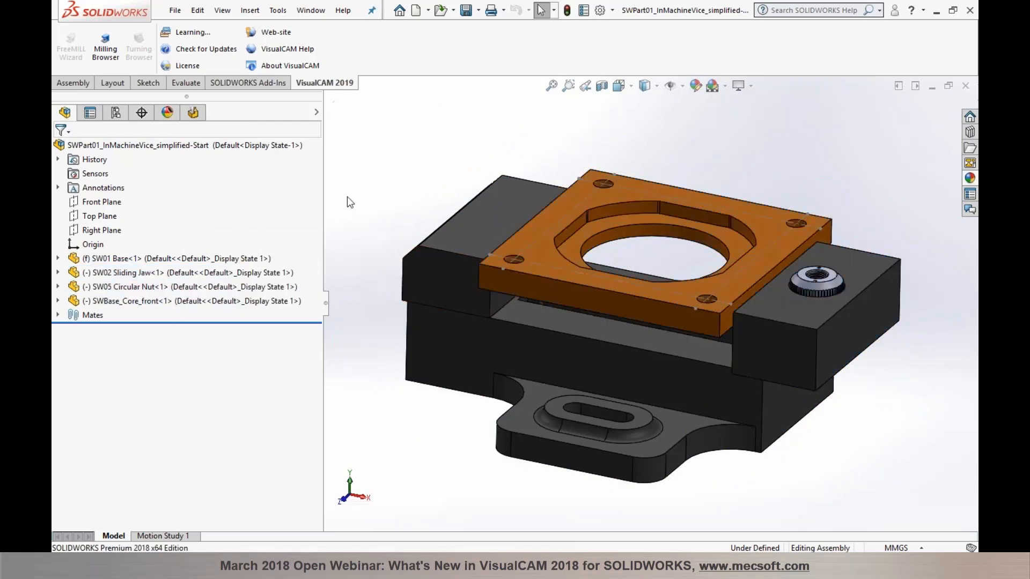
click(193, 113)
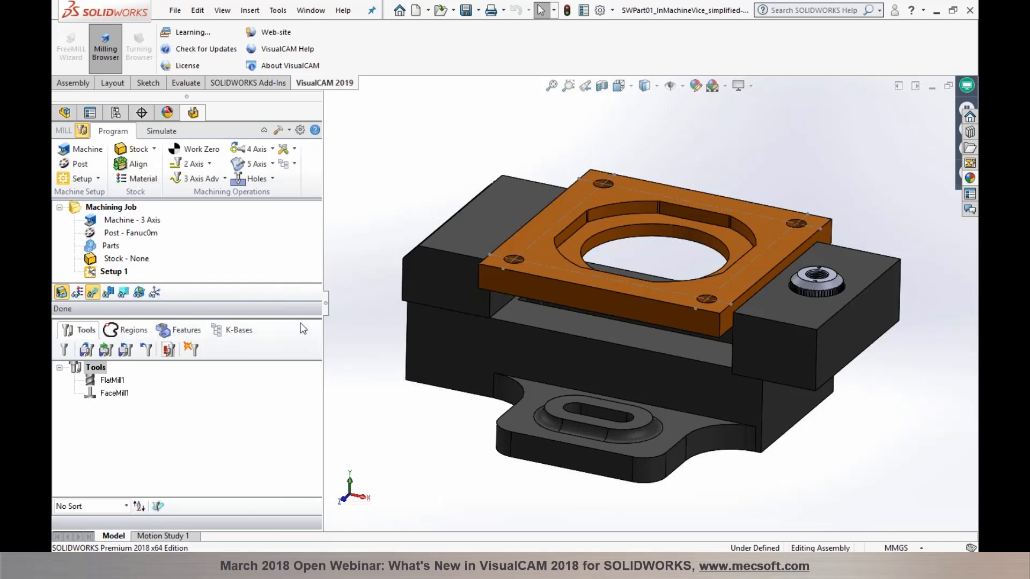
Step: Align the machine tool coordinate system to the plate's top face
drag(298, 318, 298, 353)
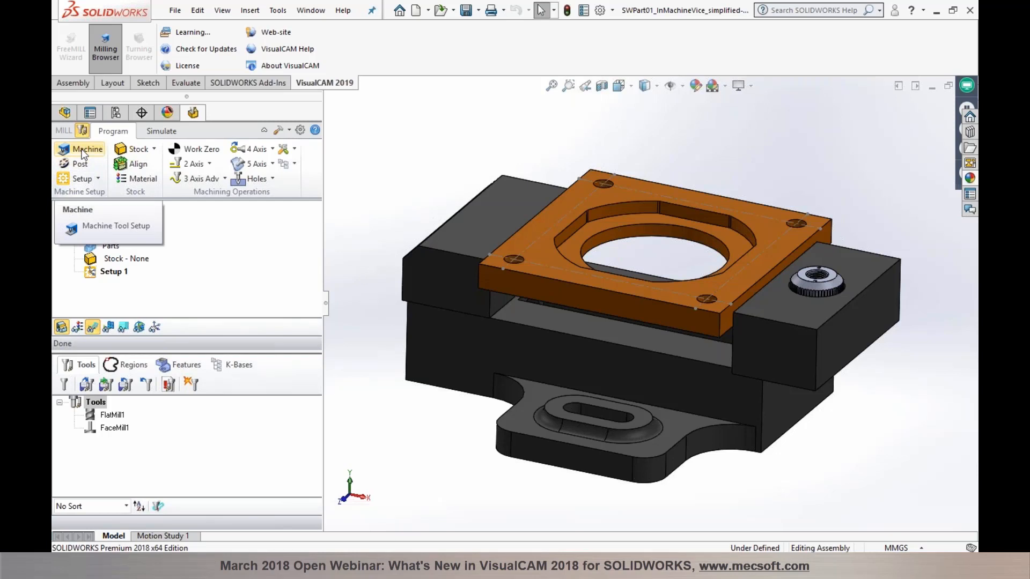
click(137, 327)
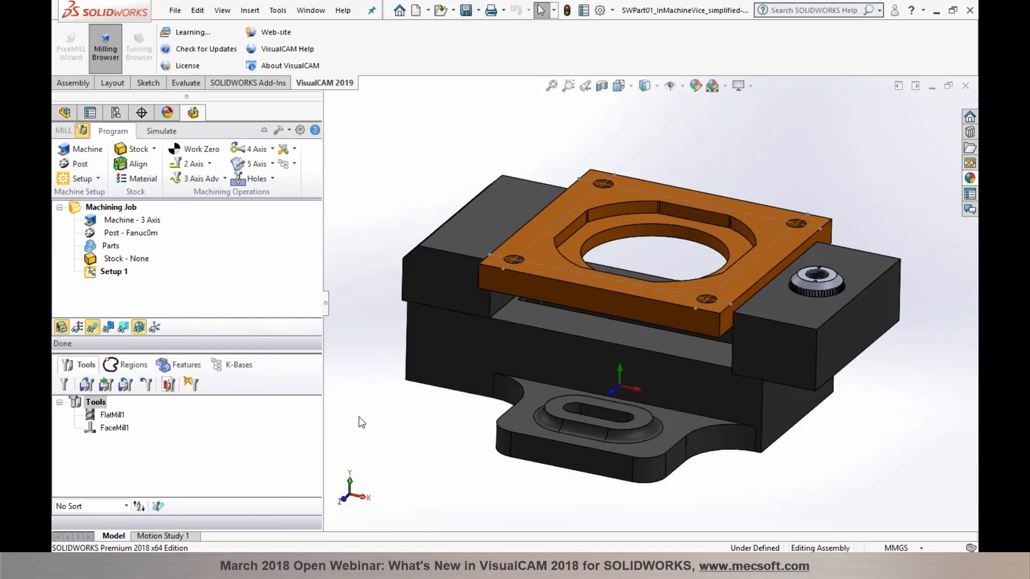
click(84, 151)
click(96, 225)
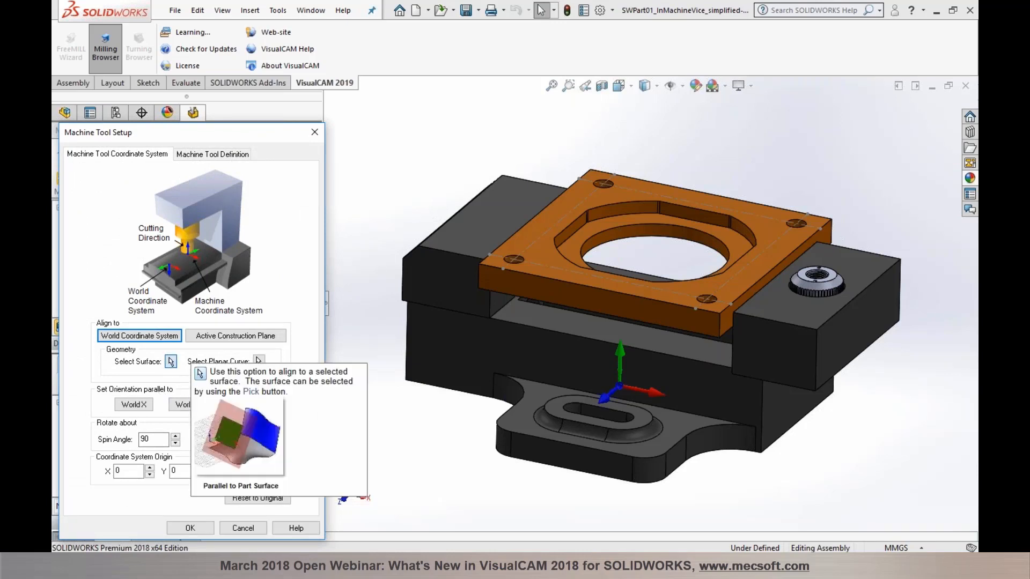
click(170, 365)
click(526, 248)
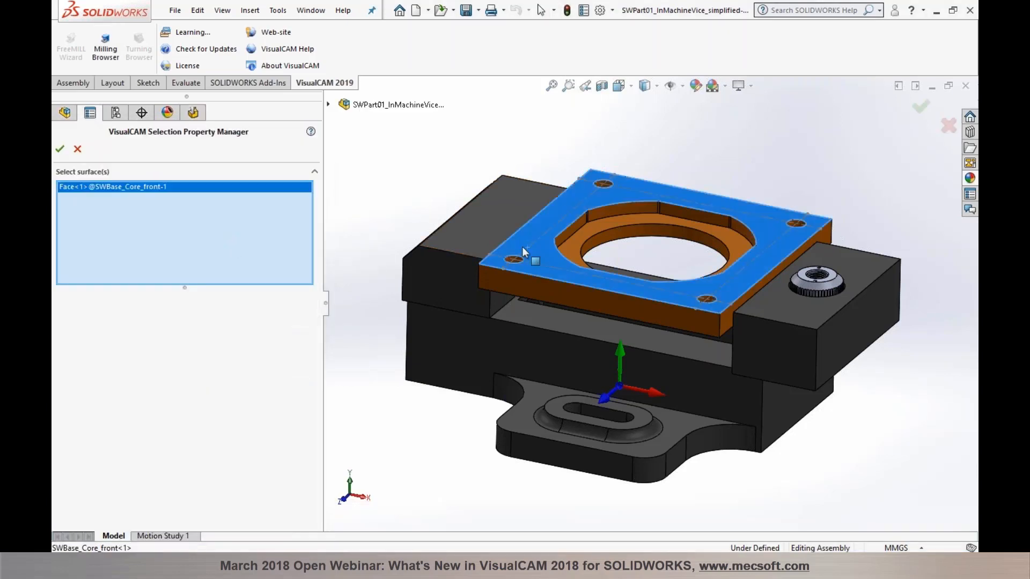
click(60, 149)
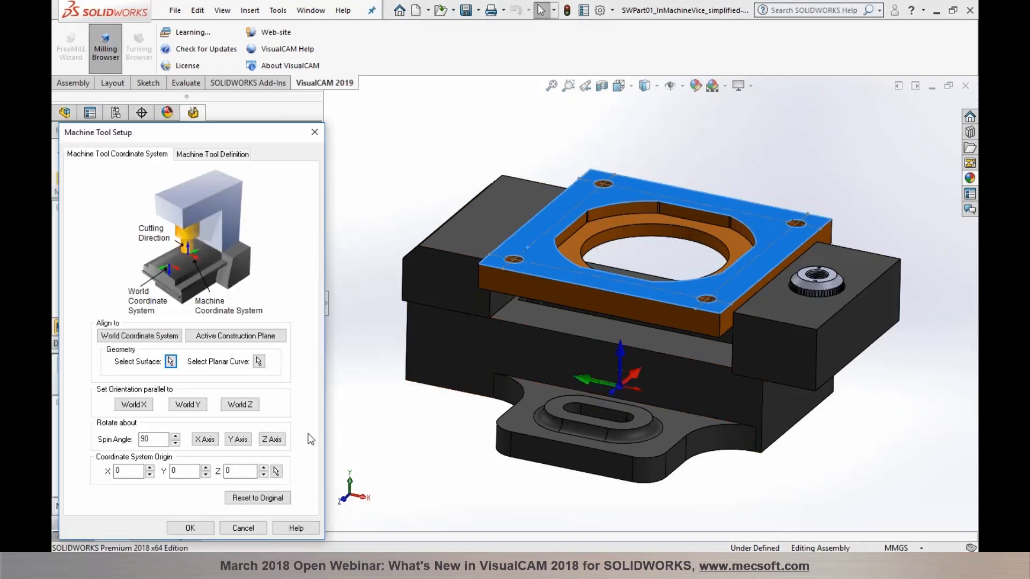
Step: Rotate the machine axes about Z with a 90° spin angle and apply the setup
click(272, 441)
click(273, 441)
click(274, 441)
click(191, 527)
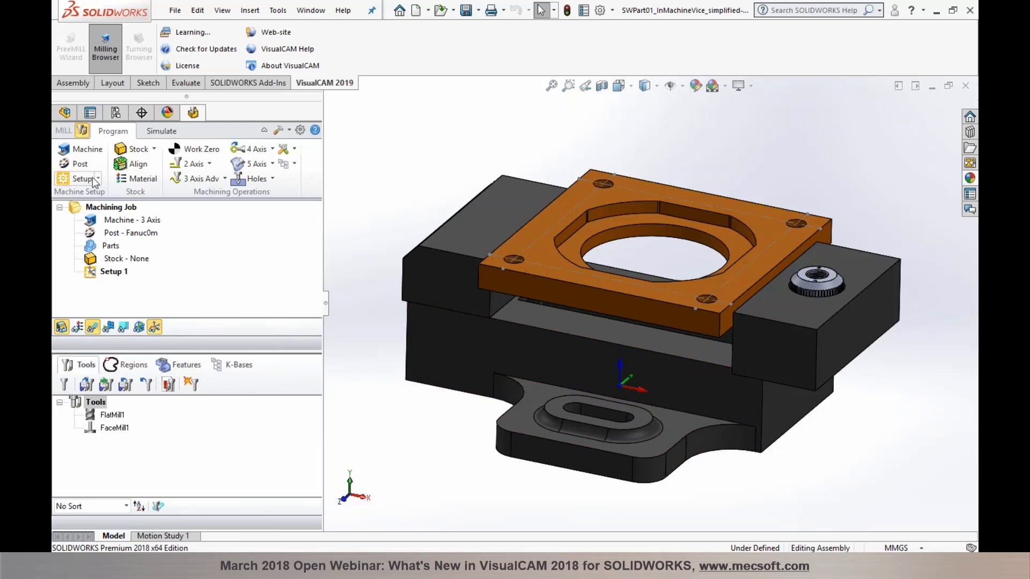
click(79, 164)
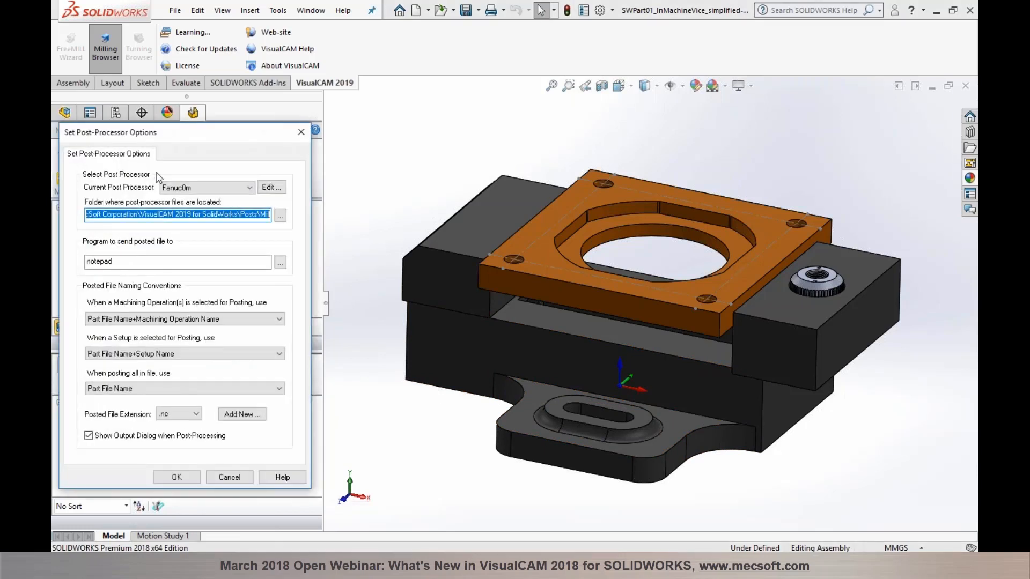
click(226, 188)
click(225, 187)
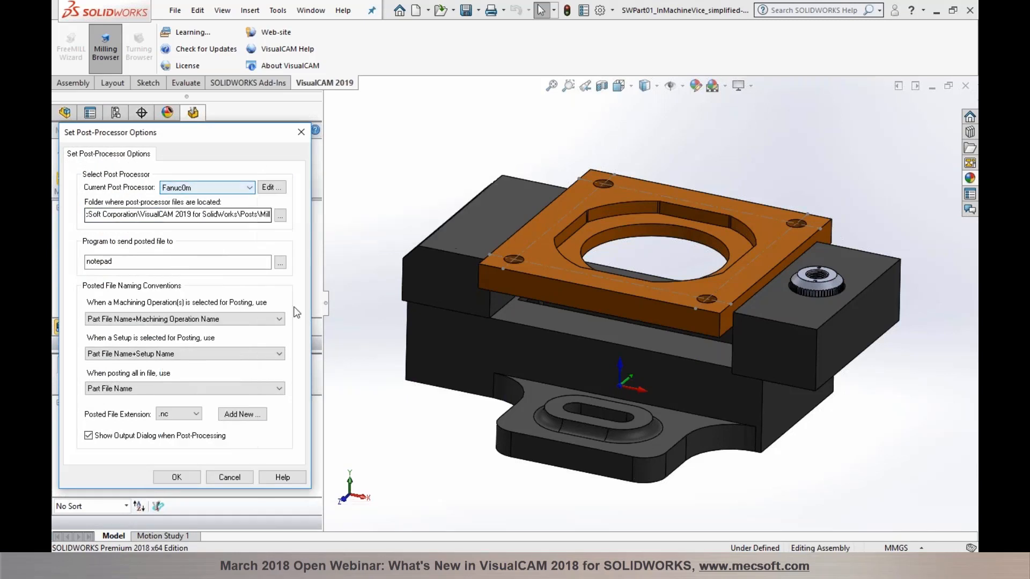
click(196, 481)
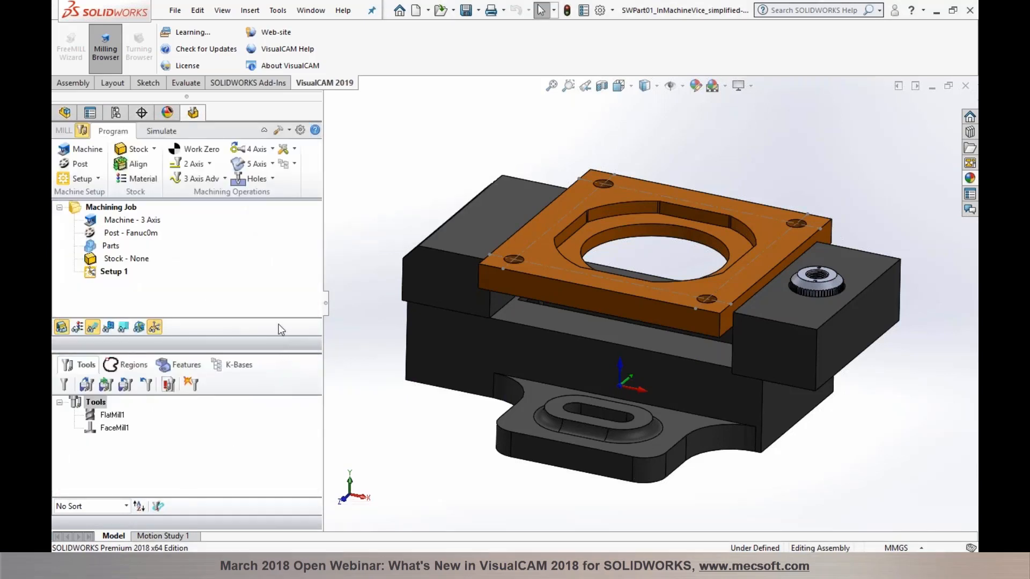
click(101, 248)
Step: Pick the SWBase_Core_front plate as the machining part and expand it under Parts
double_click(97, 246)
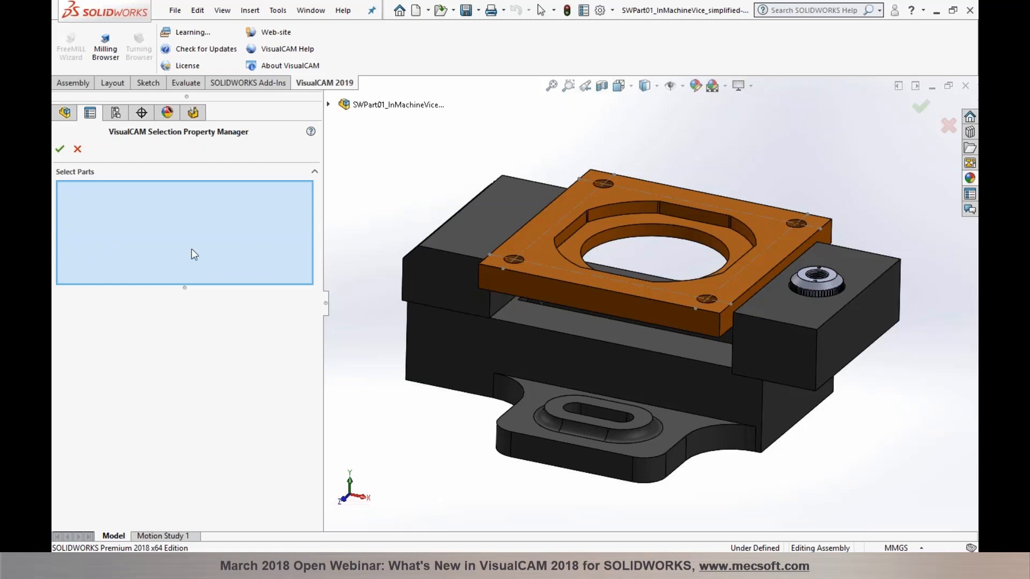
click(538, 266)
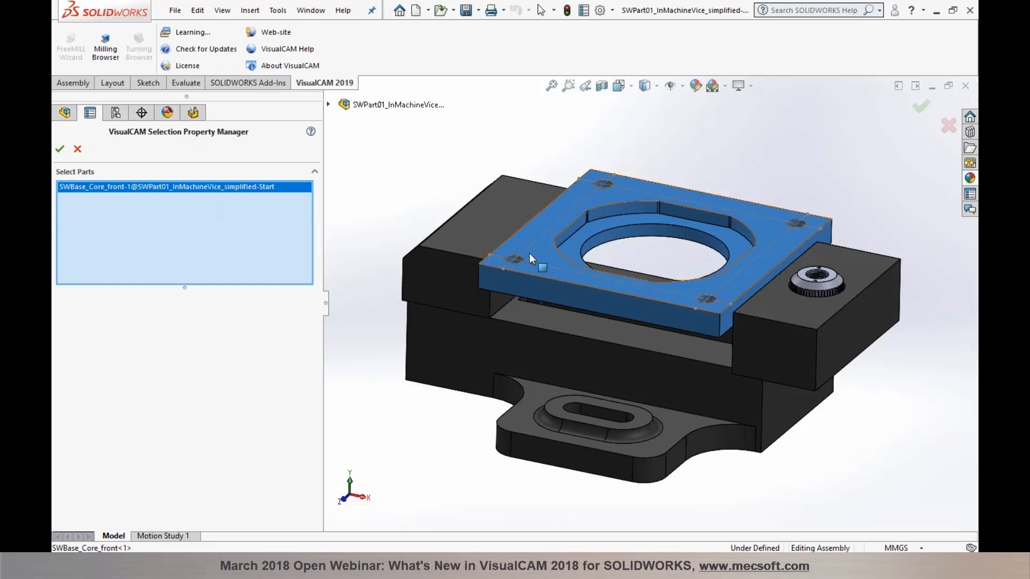
click(60, 150)
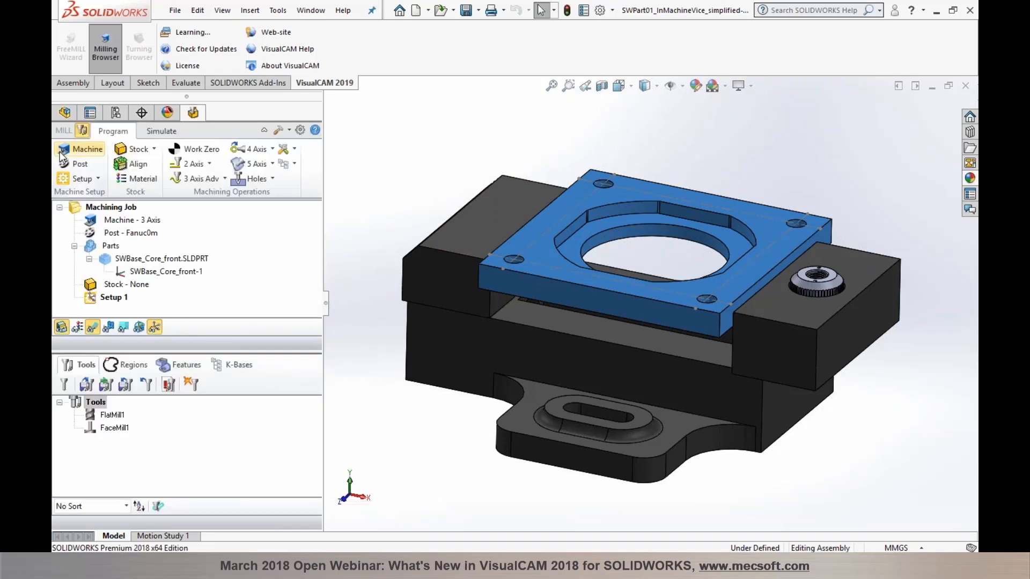
click(103, 246)
click(119, 259)
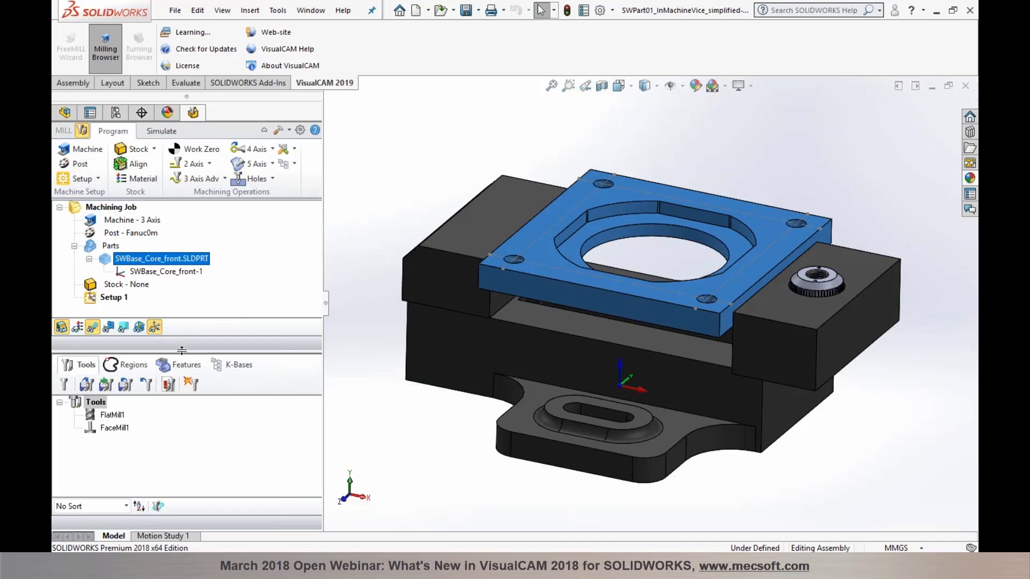
drag(182, 350, 183, 391)
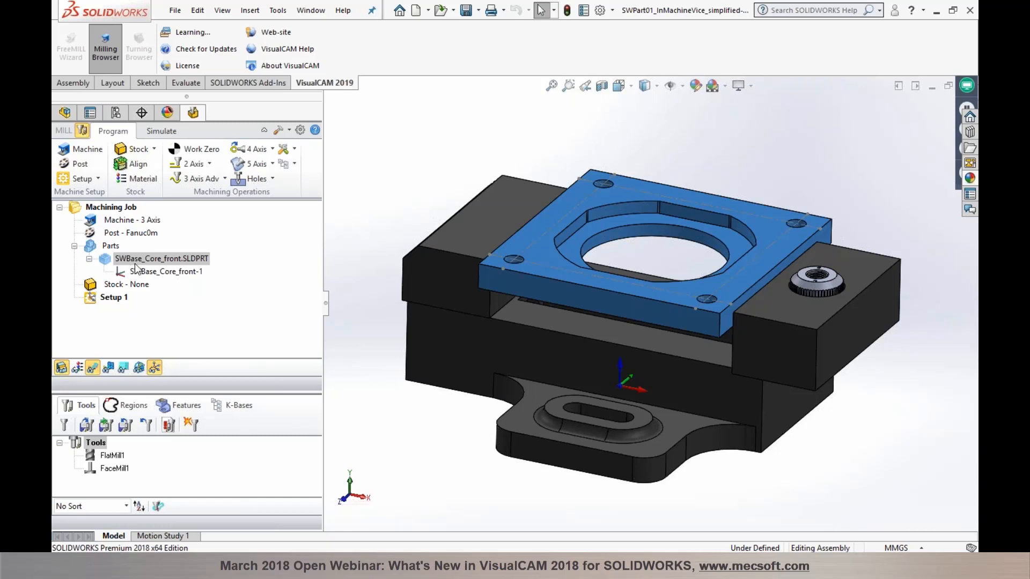
Step: Create a box stock fitted to the plate with height 13 (127 × 127 × 13)
click(152, 150)
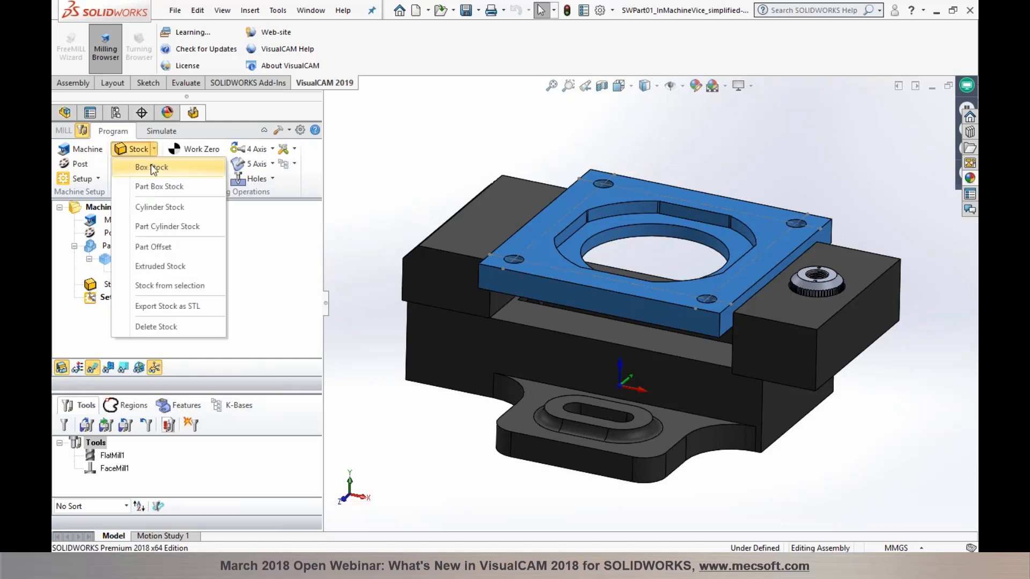
click(152, 167)
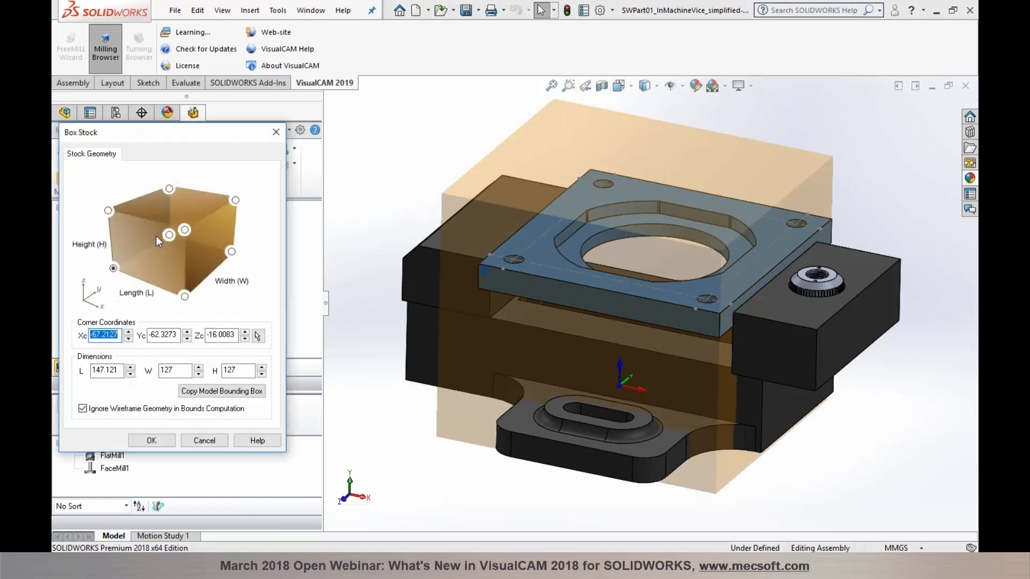
click(192, 392)
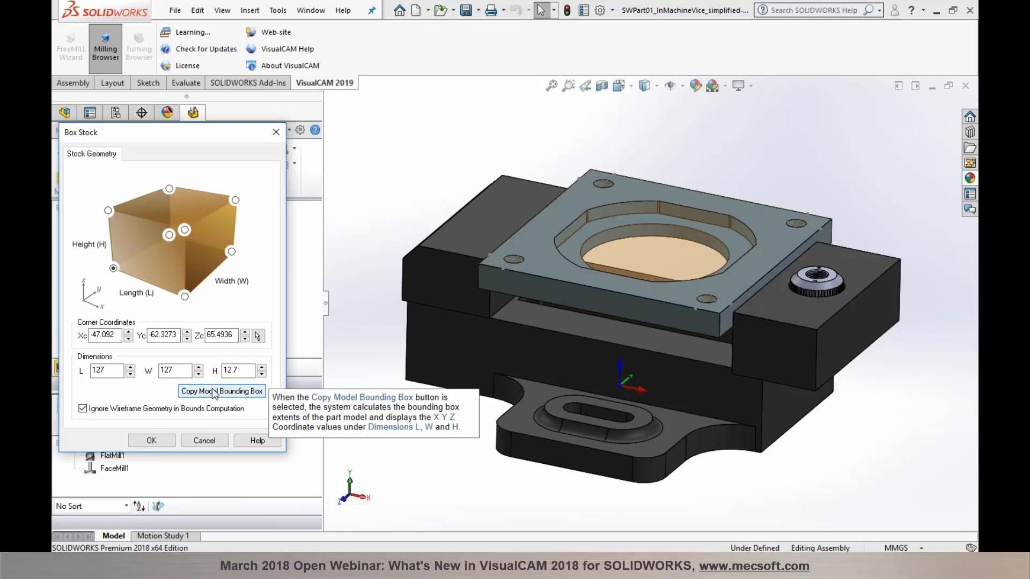
double_click(236, 371)
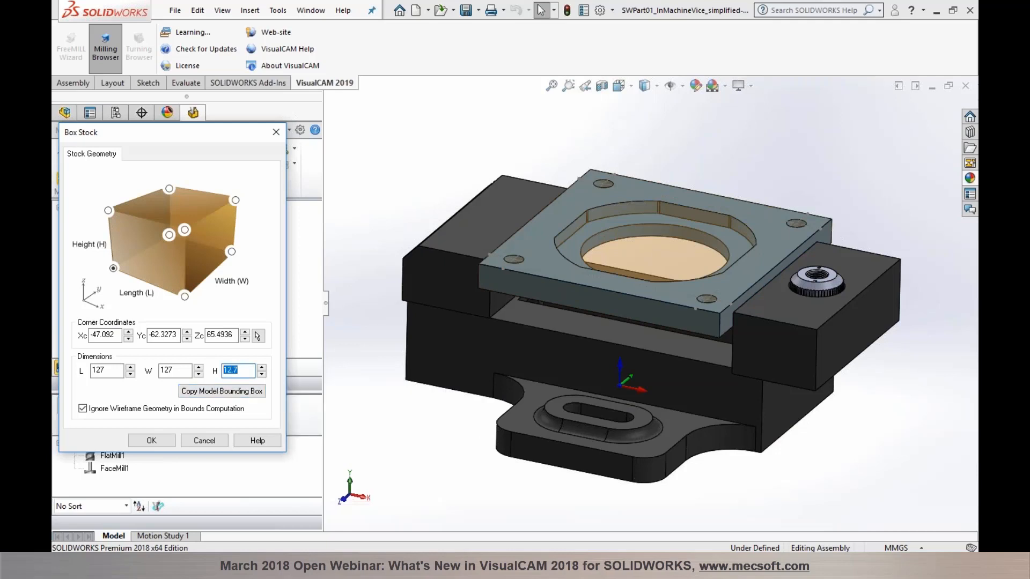
text(13)
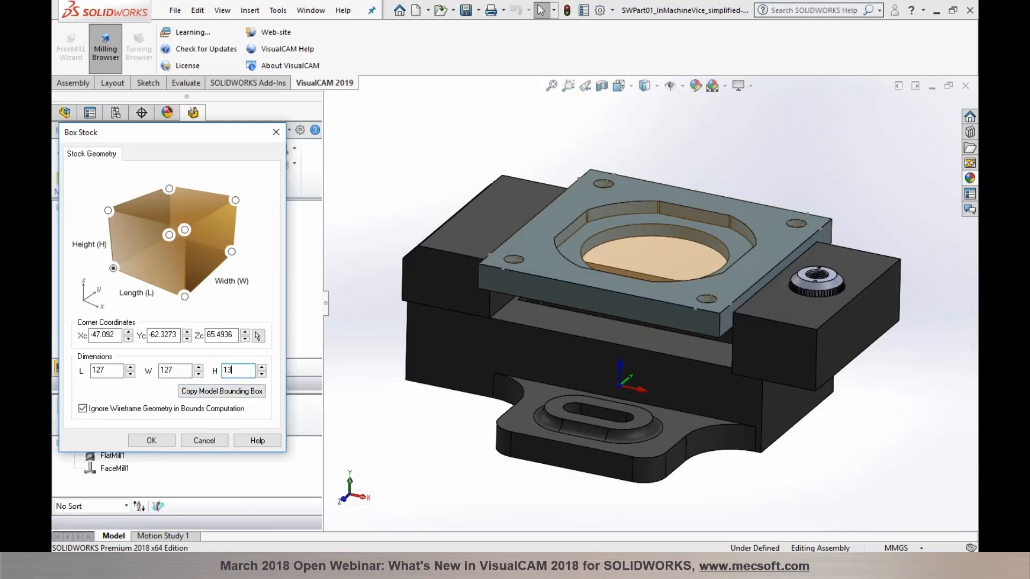
click(151, 440)
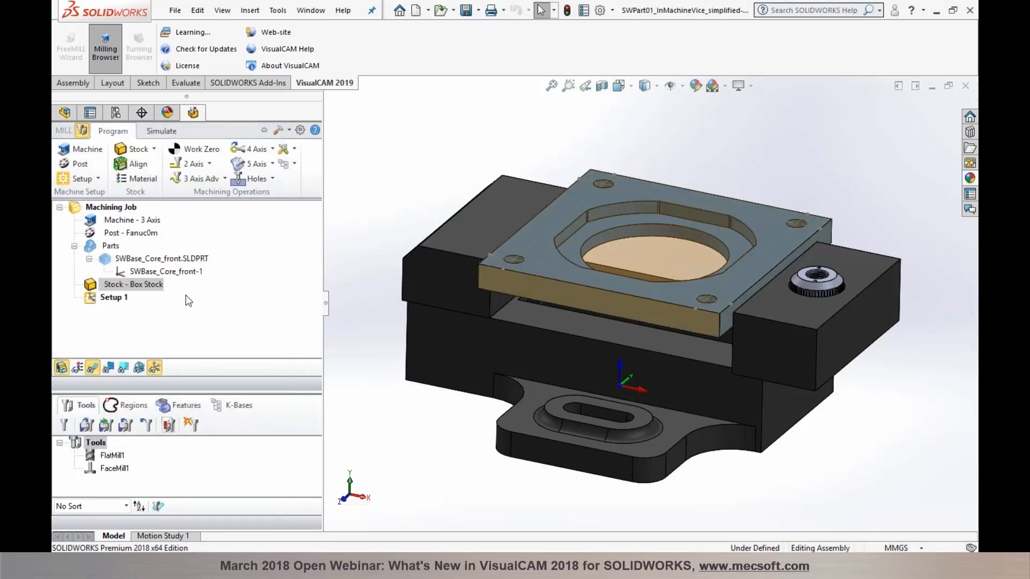
Step: Align the part and stock box at their bottoms in Z
click(134, 164)
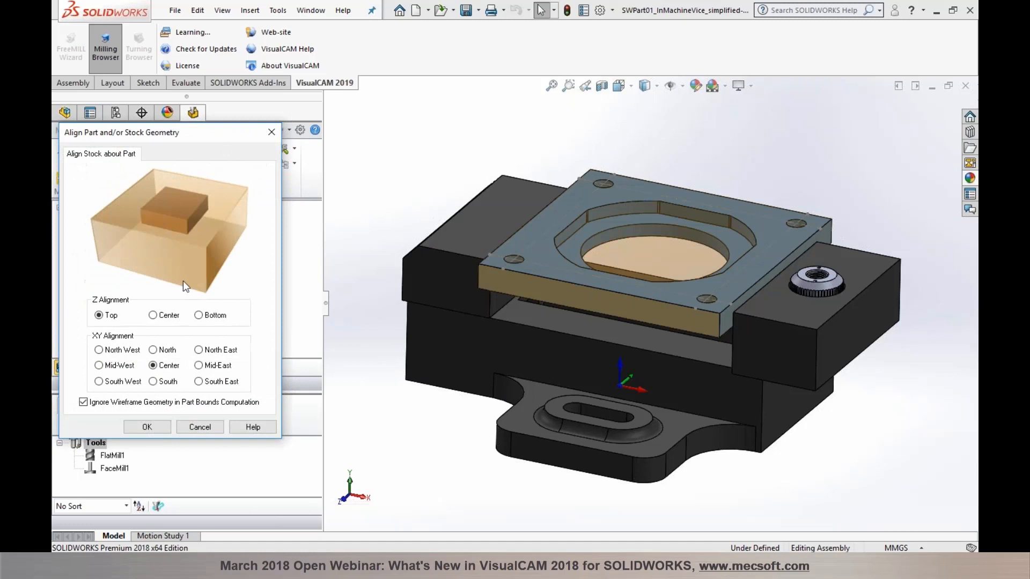
click(201, 316)
click(160, 426)
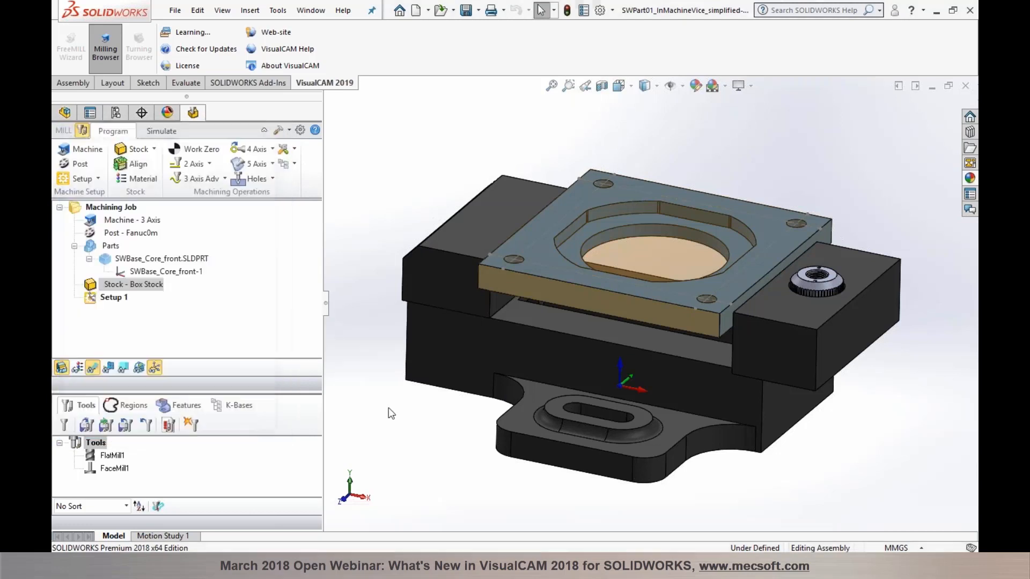
scroll(513, 278, down, 5)
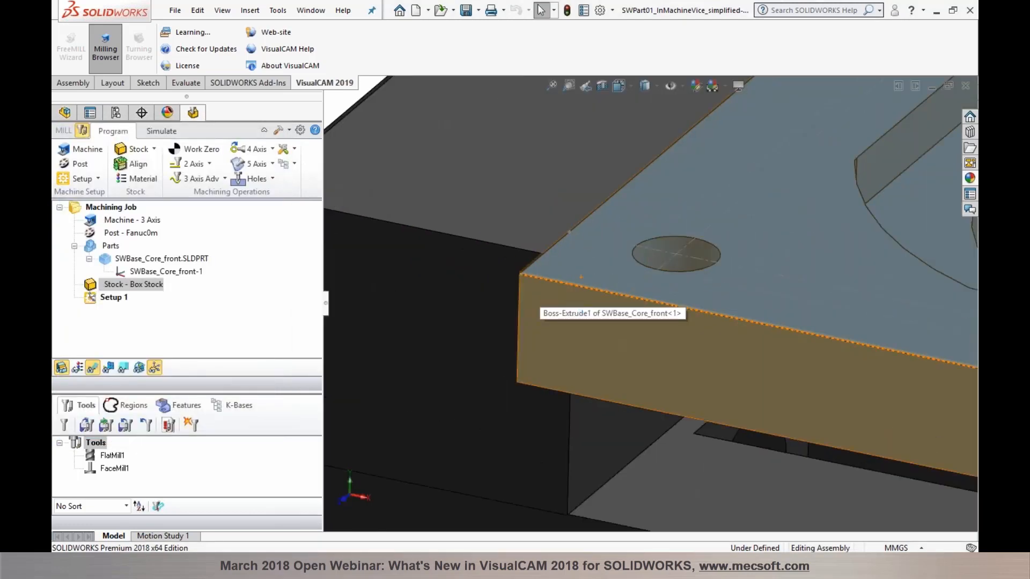
scroll(560, 288, up, 7)
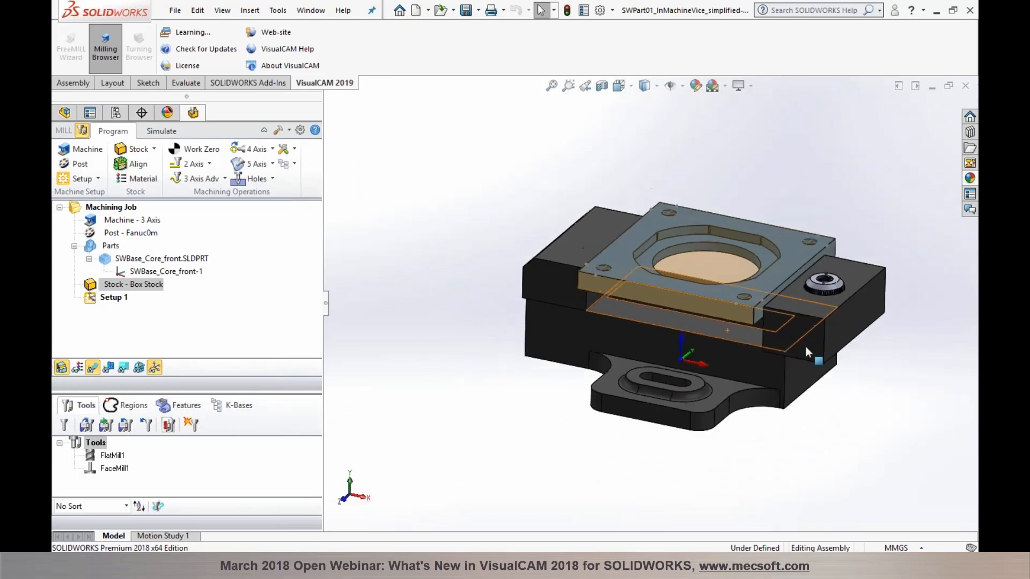
scroll(805, 346, down, 3)
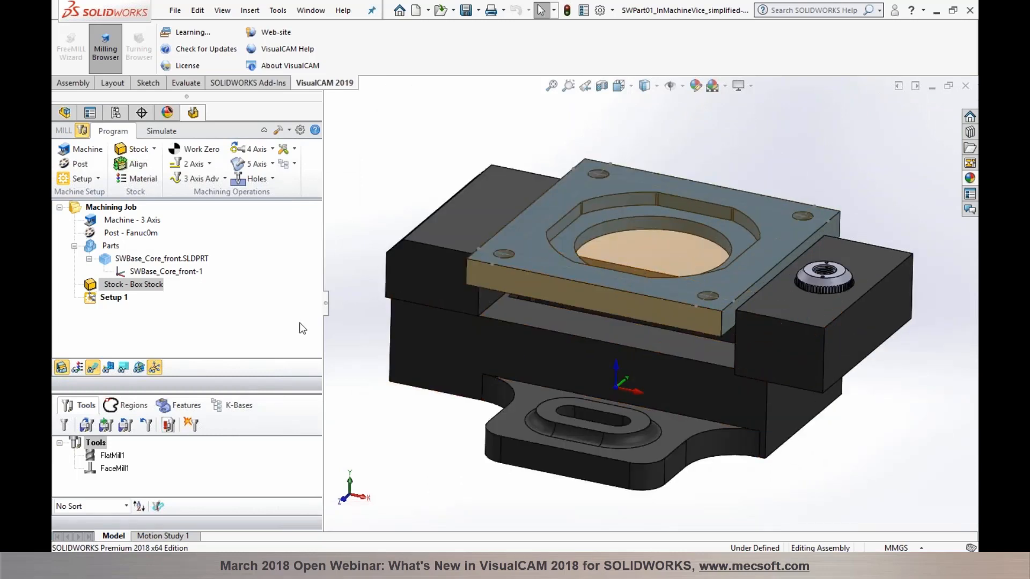
Step: Place the work zero at the stock box's highest-Z south-west corner
click(206, 157)
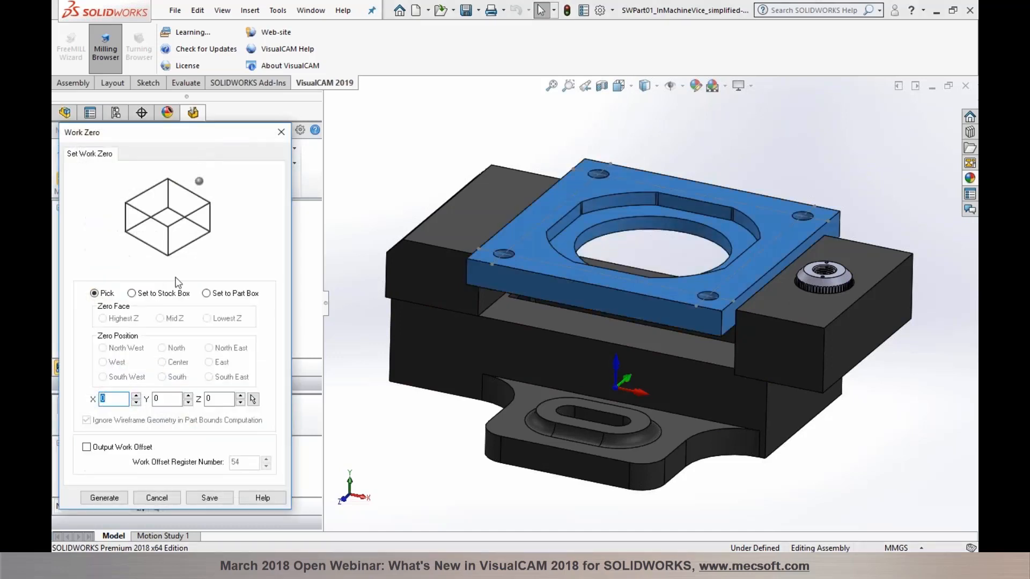
click(169, 296)
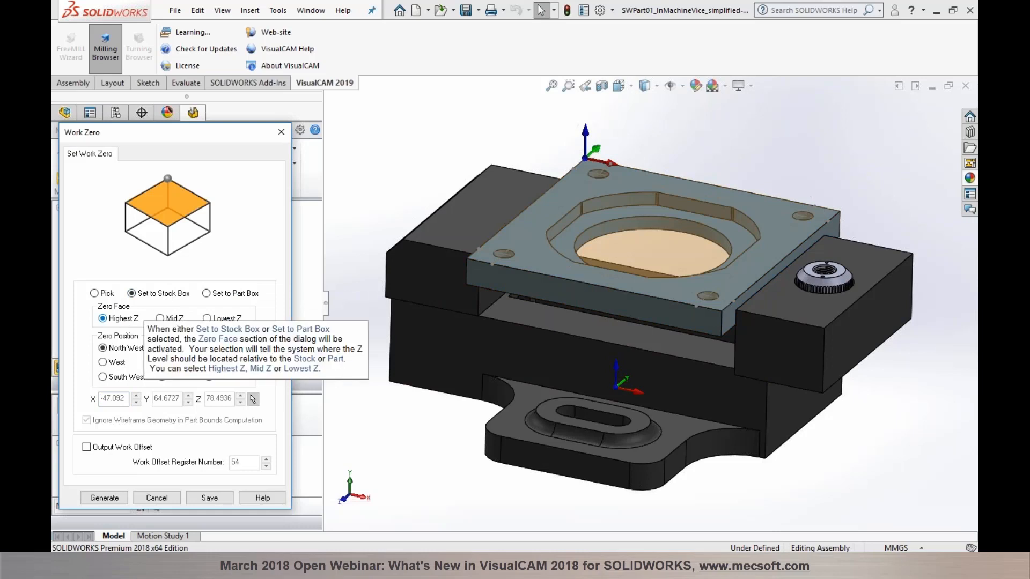
click(102, 376)
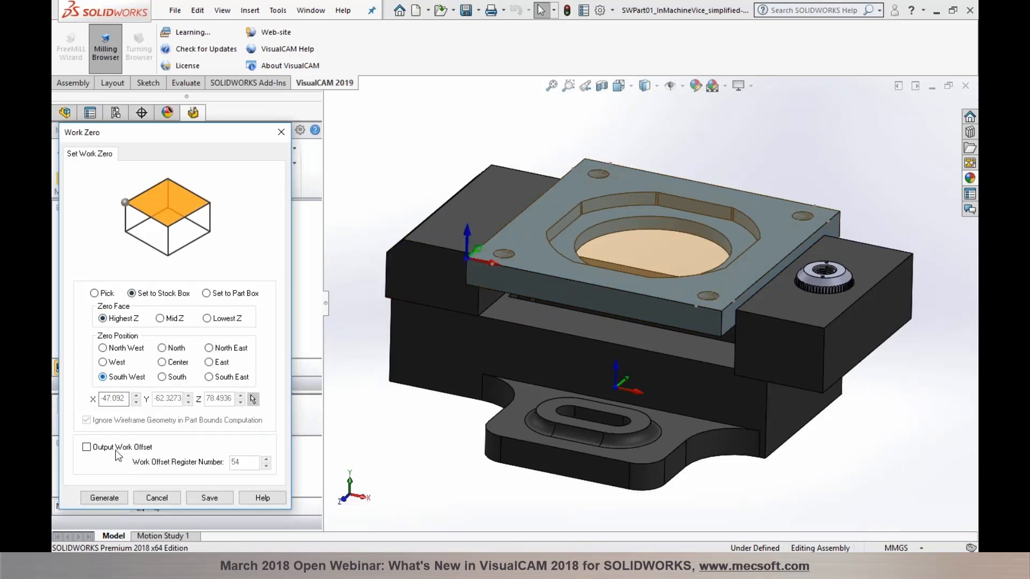
click(104, 498)
mouse_move(401, 445)
middle_down()
mouse_move(393, 428)
mouse_move(386, 441)
middle_up()
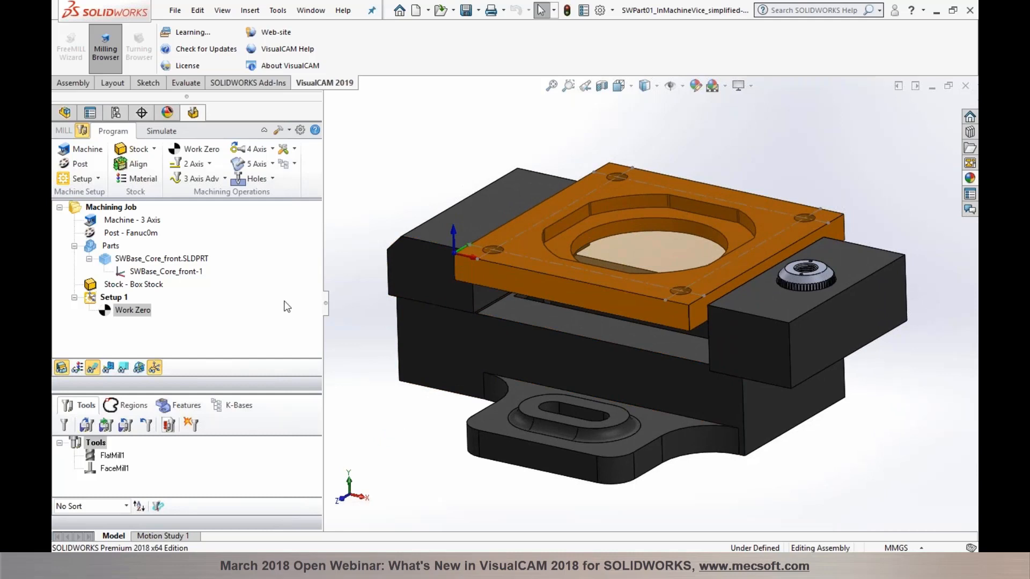
Step: Show the 2 Axis operations dropdown in the Machining Operations group
click(208, 164)
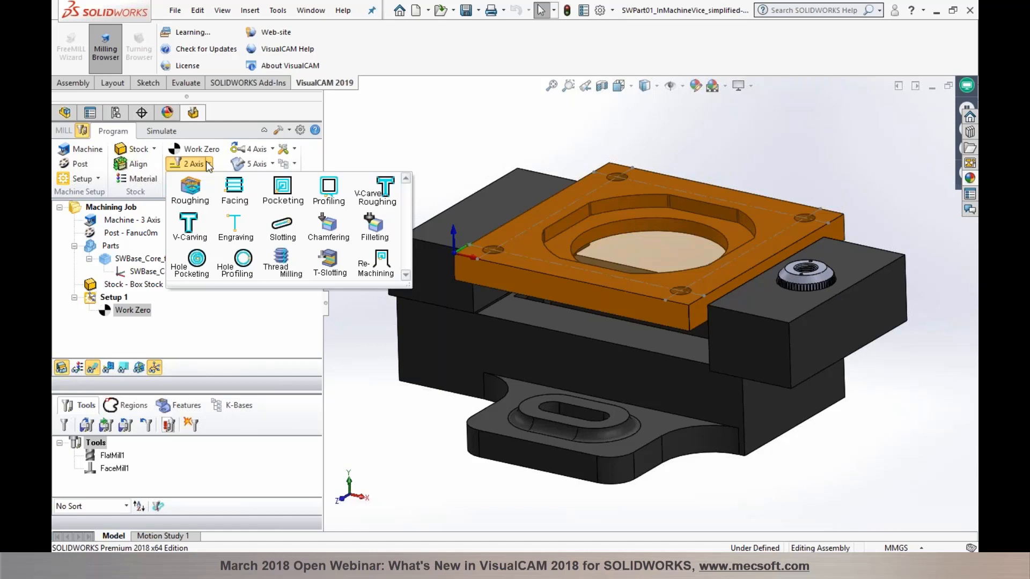
Step: Start a facing operation bounded by the plate's top-face edge loop
click(234, 190)
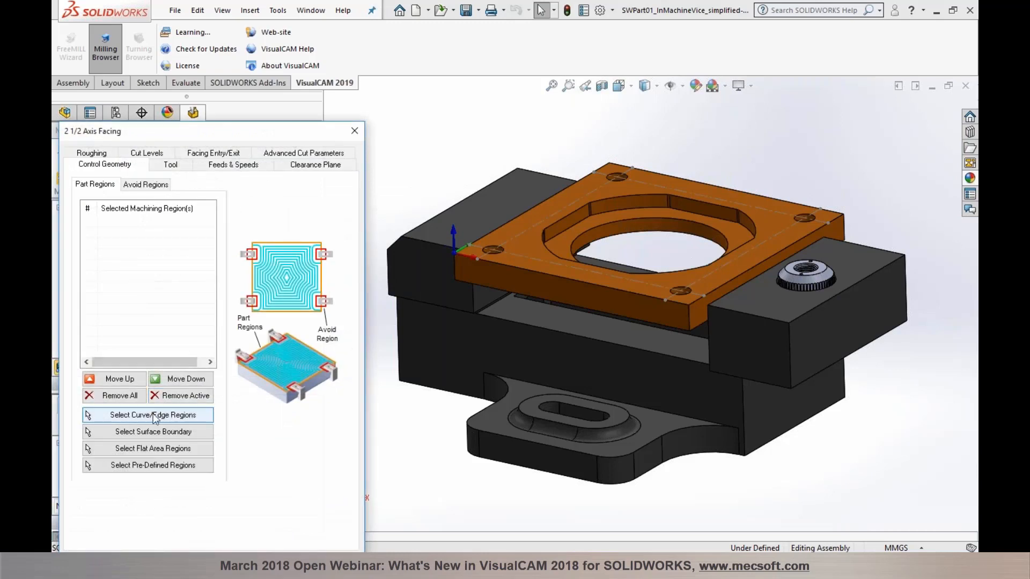
click(152, 414)
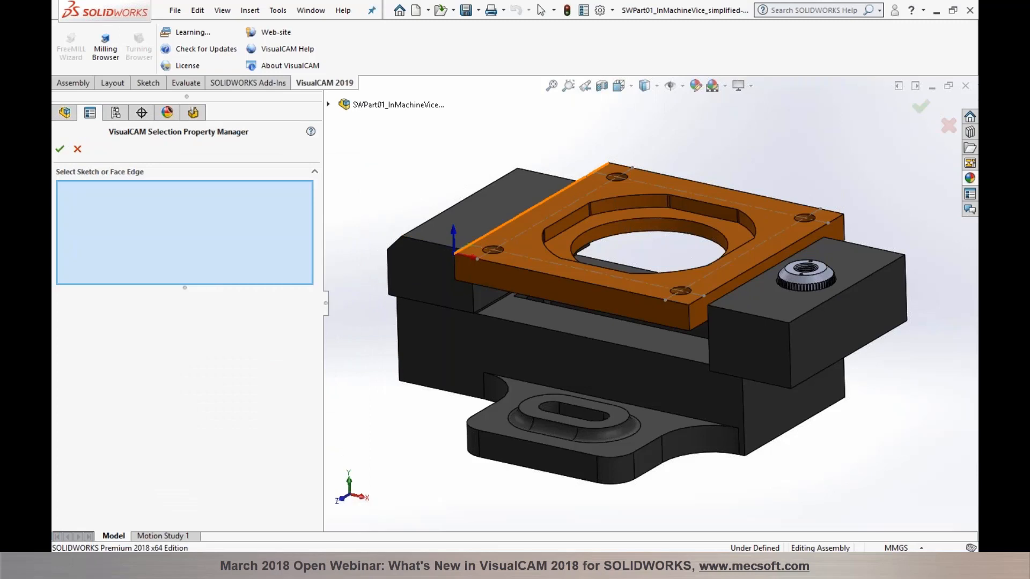
right_click(492, 232)
click(523, 351)
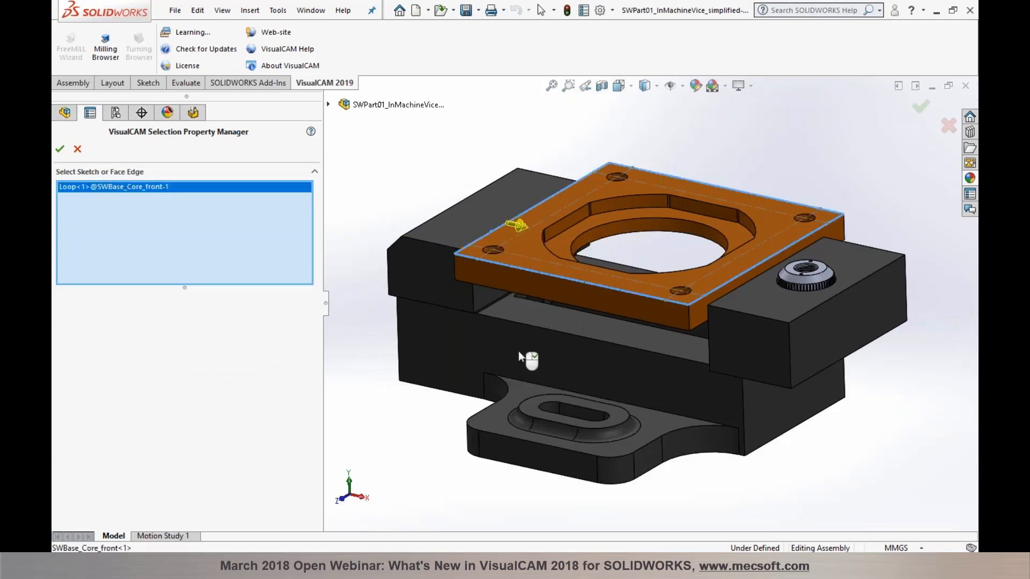
click(60, 148)
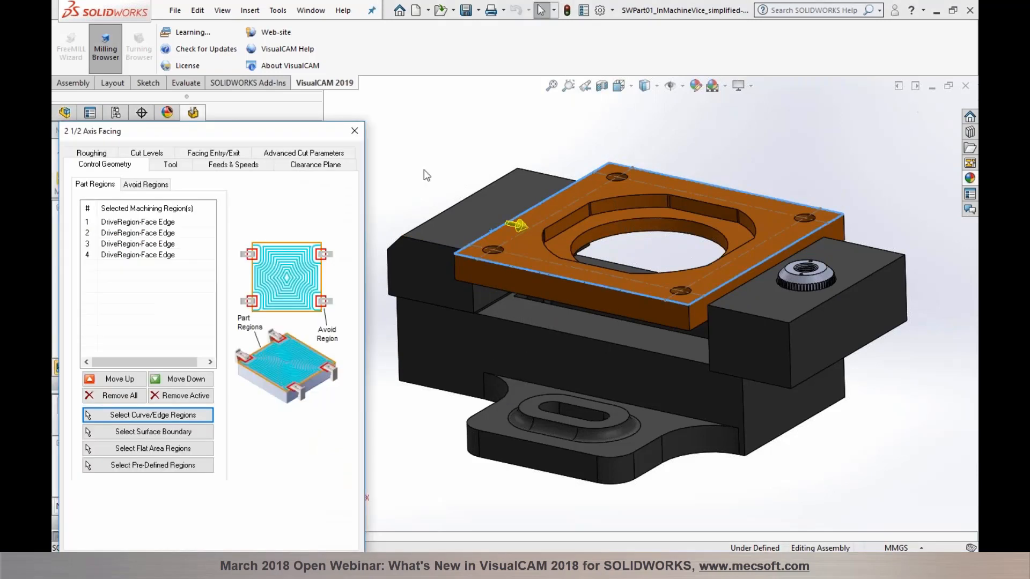
Step: Use FaceMill1 with linear cuts and generate the facing toolpath
drag(252, 138, 262, 78)
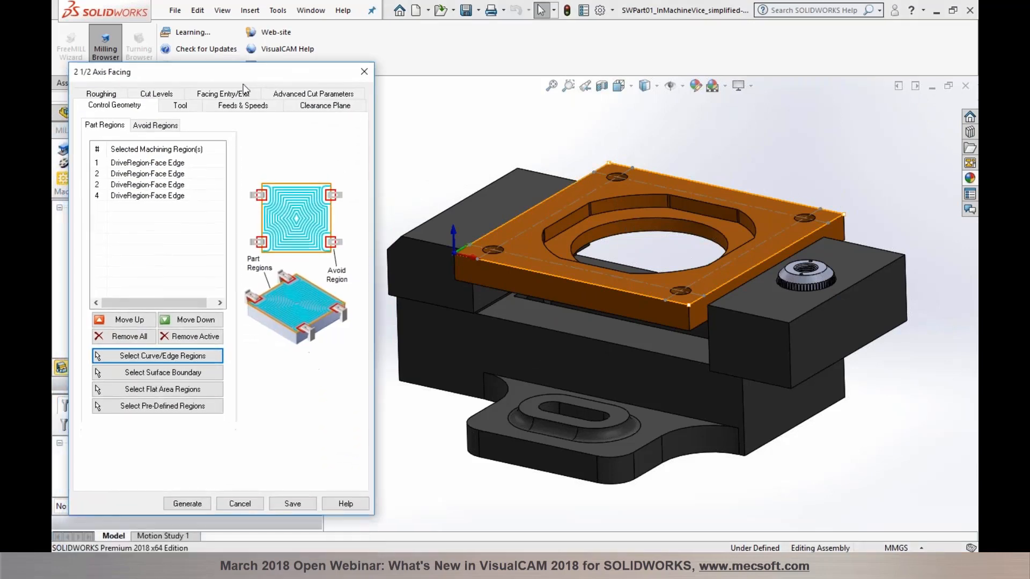
click(179, 105)
click(143, 156)
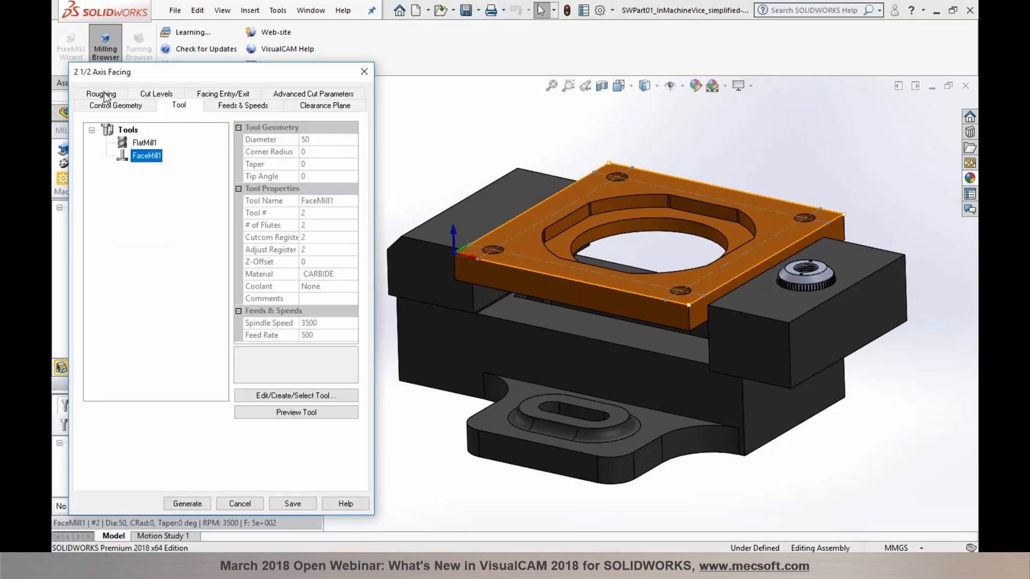
click(106, 97)
click(266, 214)
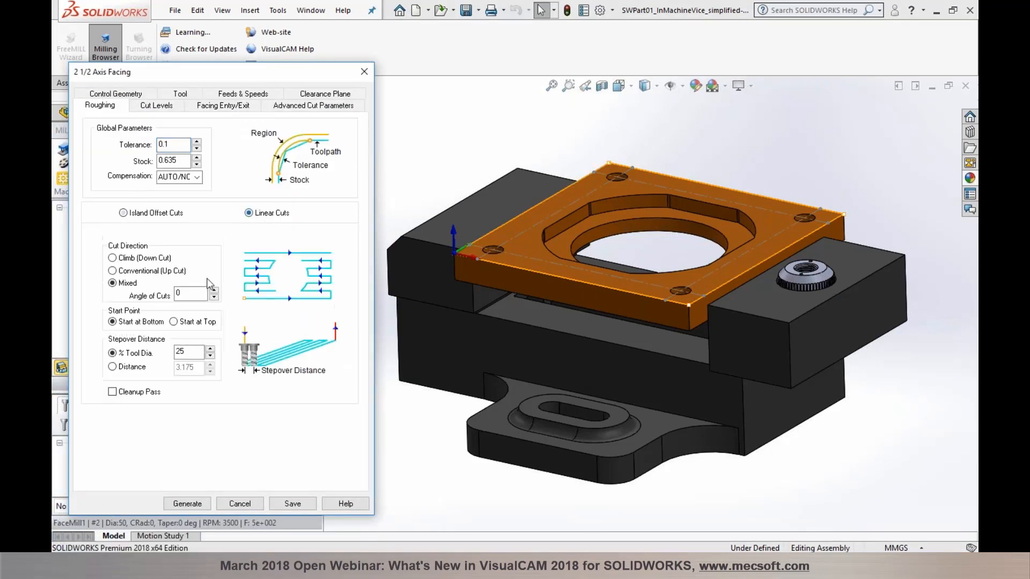
click(189, 504)
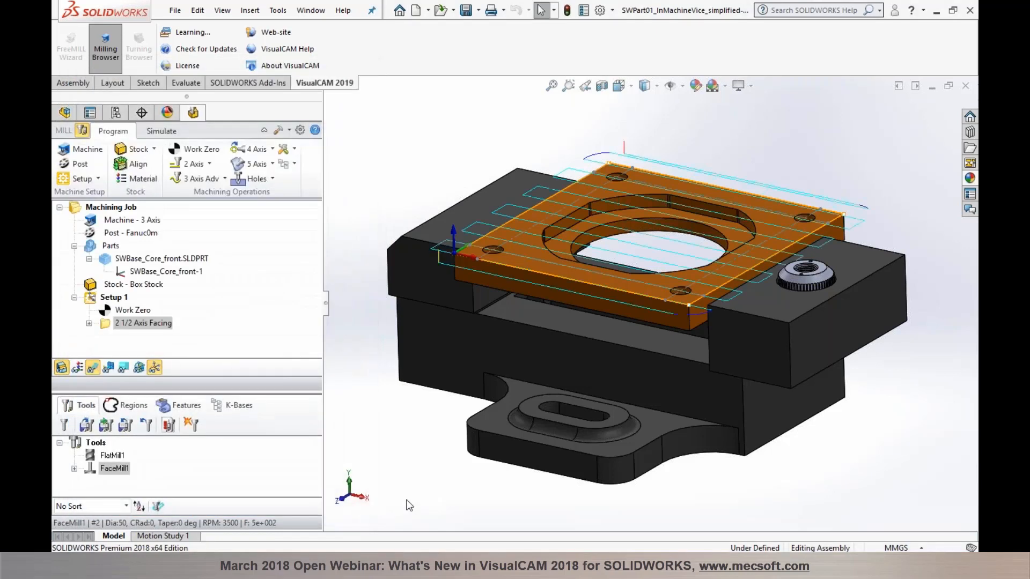
Step: Simulate the facing cut, rerun it with the vise fixture shown, then return to Program
middle_drag(408, 479, 406, 471)
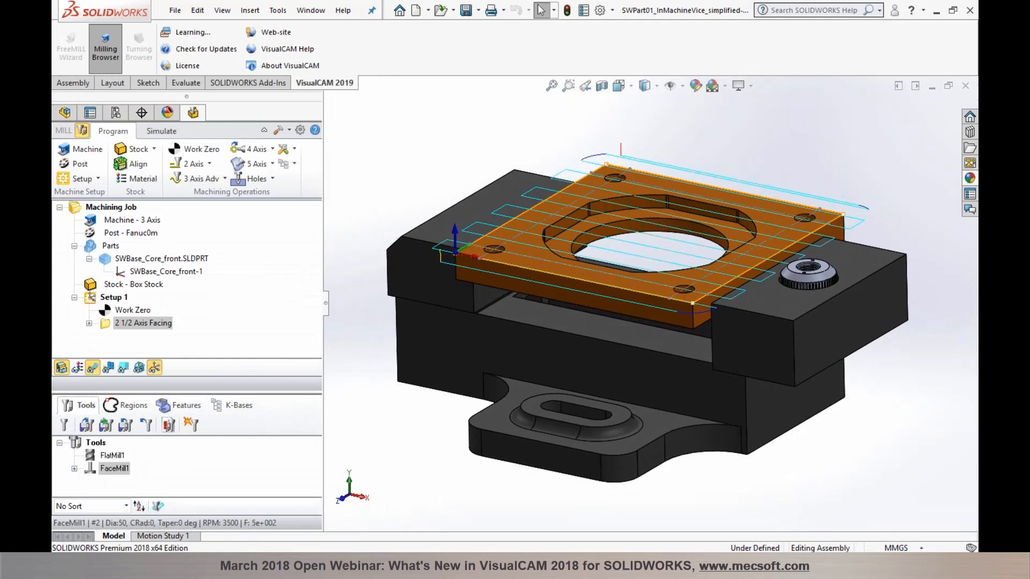
click(156, 133)
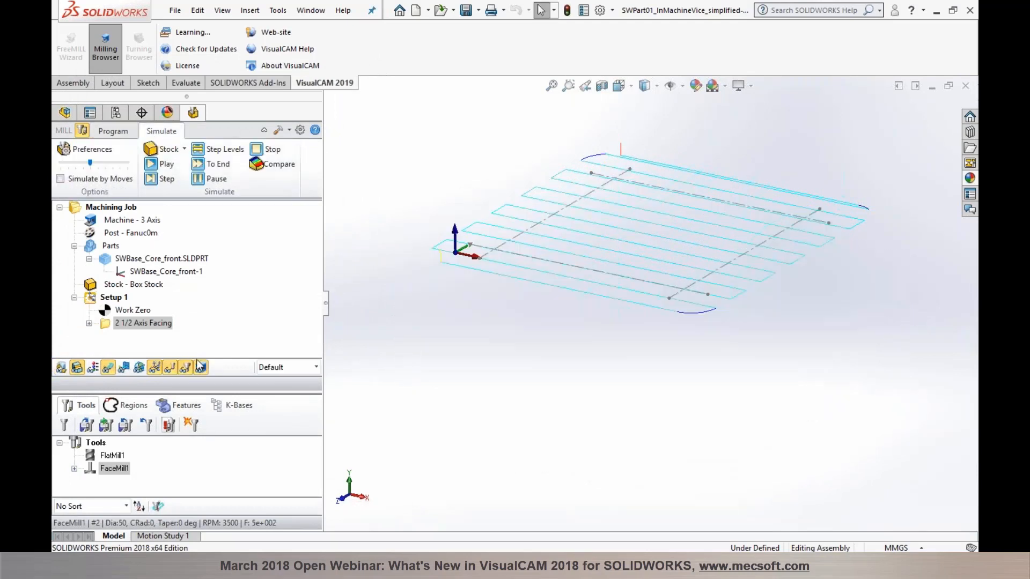
click(160, 165)
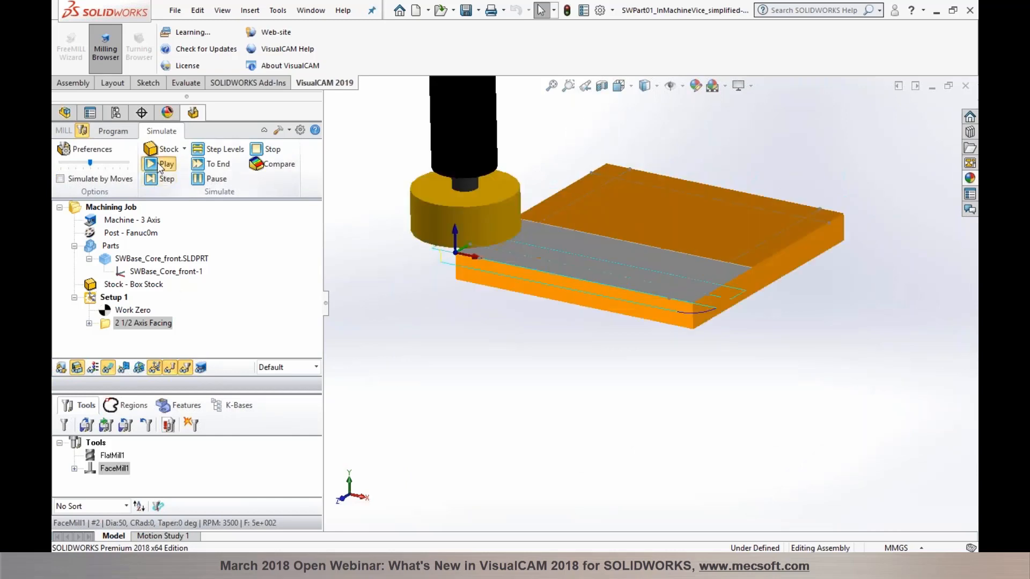
scroll(506, 416, up, 1)
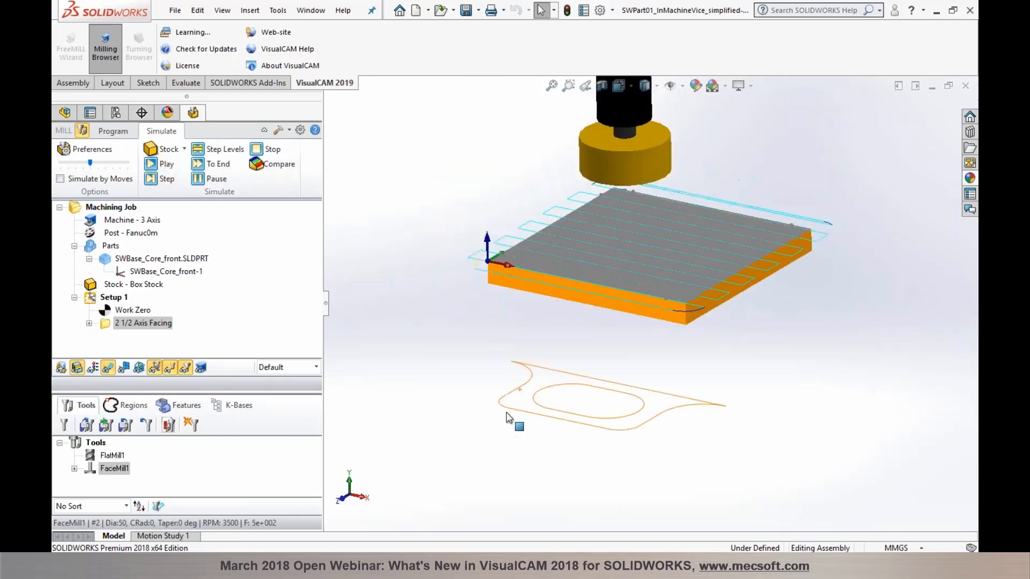
click(62, 368)
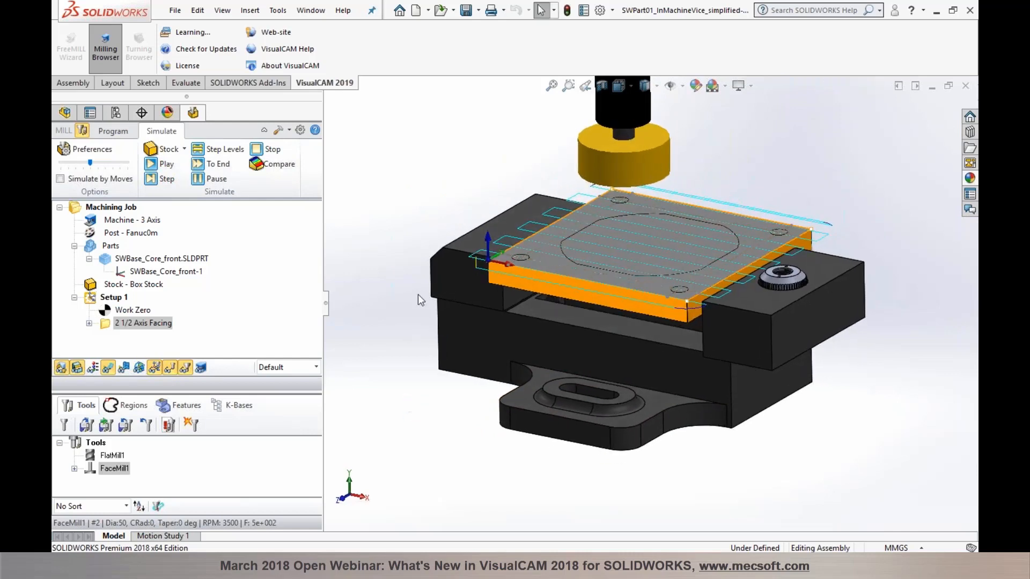
click(154, 166)
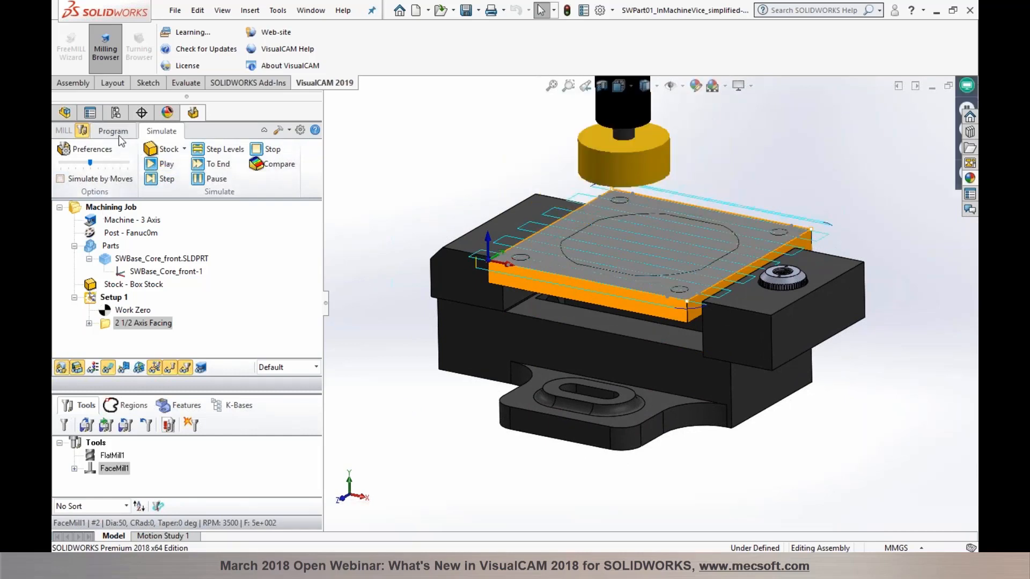
click(117, 132)
scroll(609, 224, down, 2)
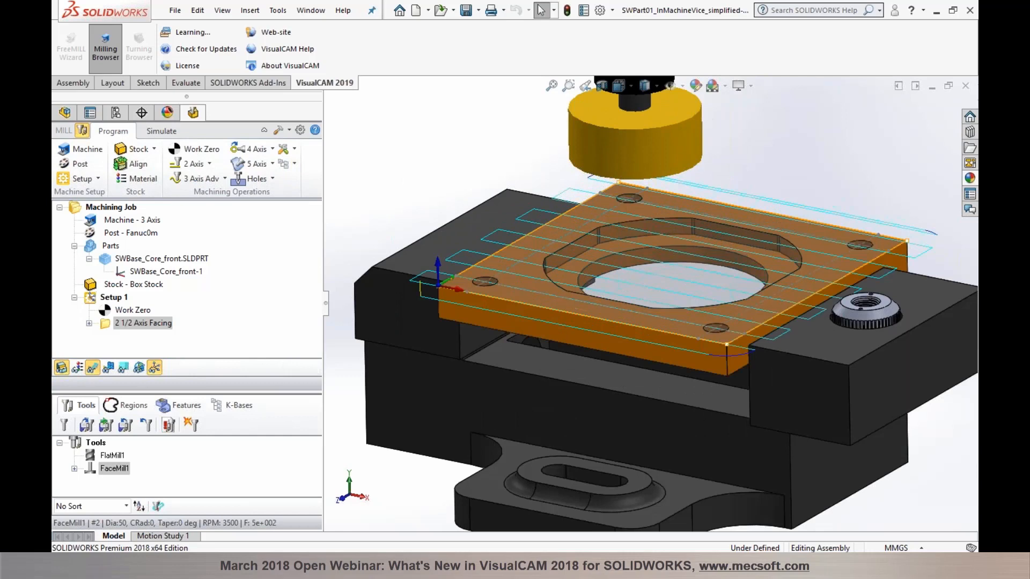
Step: Start a pocketing operation bounded by the plate's round-opening tangent edge chain
click(209, 164)
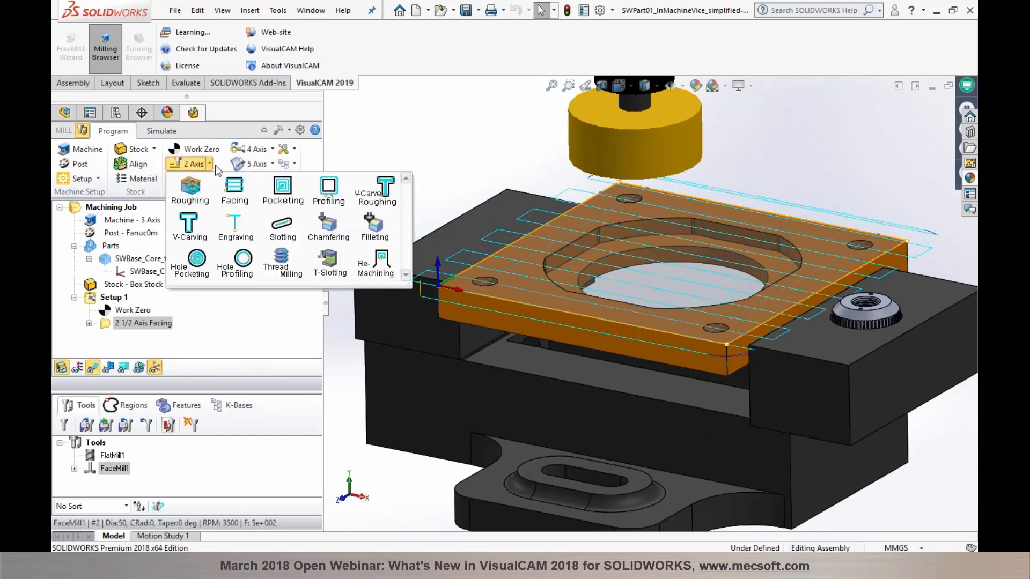
click(285, 196)
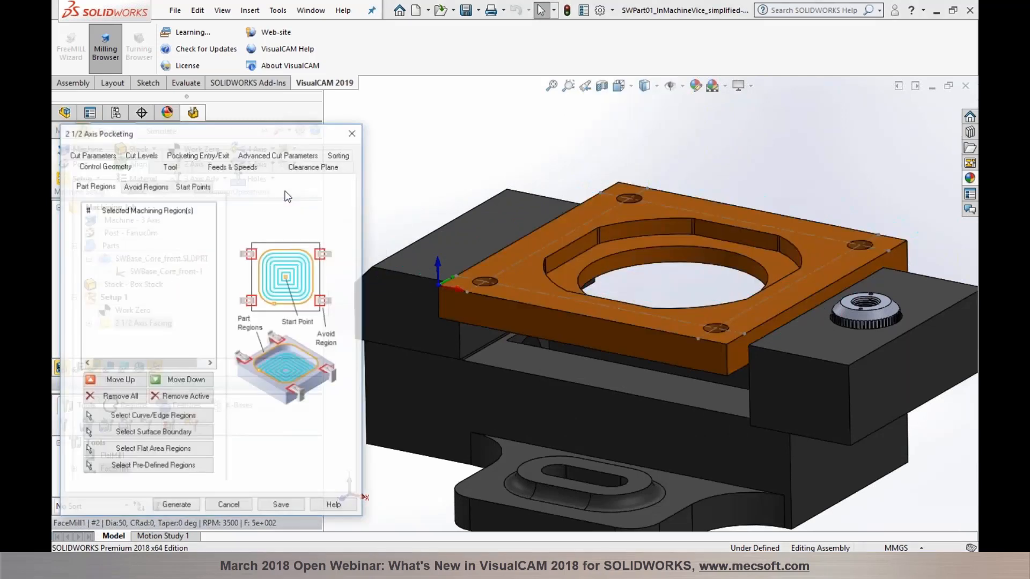
click(152, 417)
right_click(558, 257)
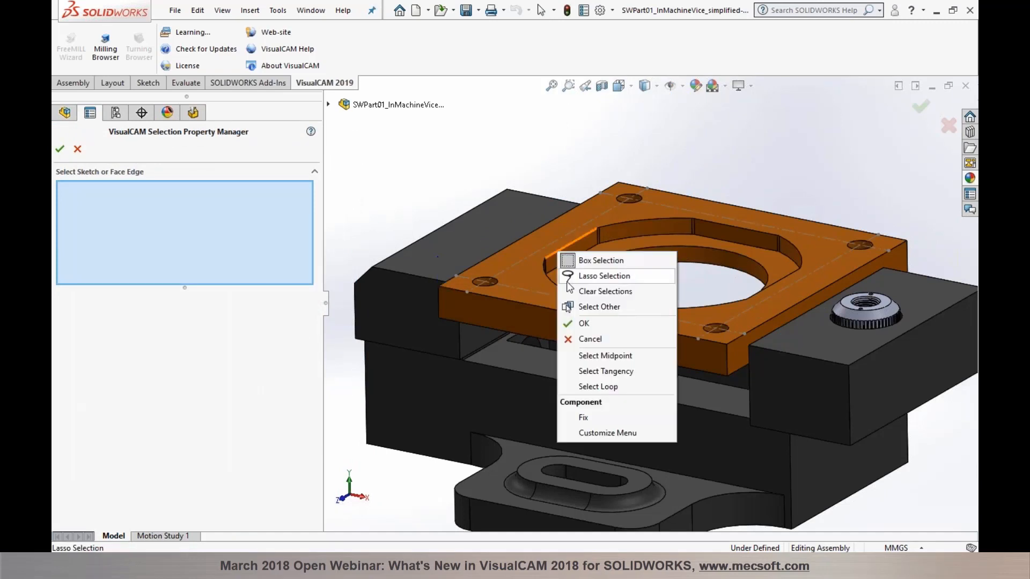
click(603, 371)
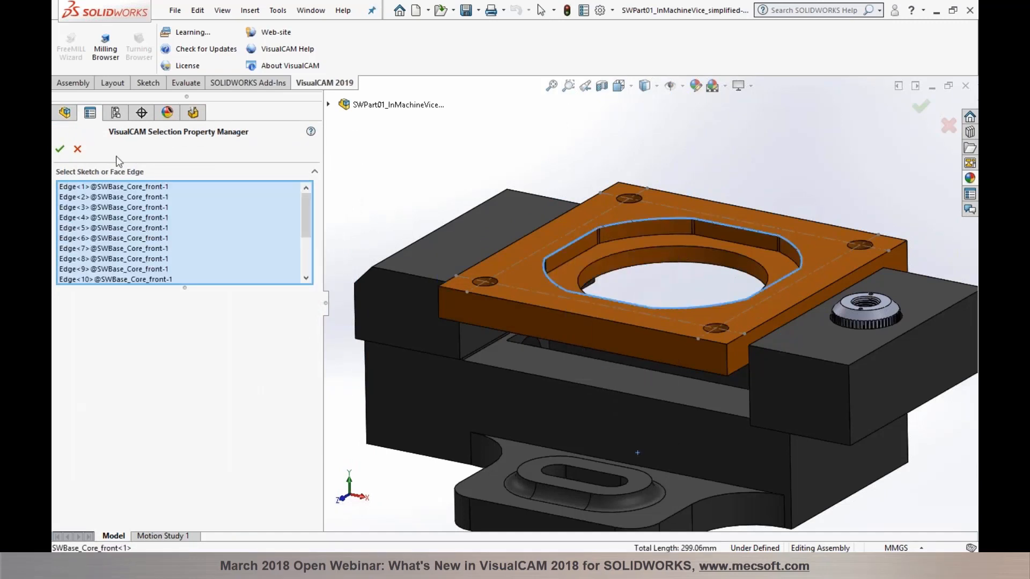
click(59, 149)
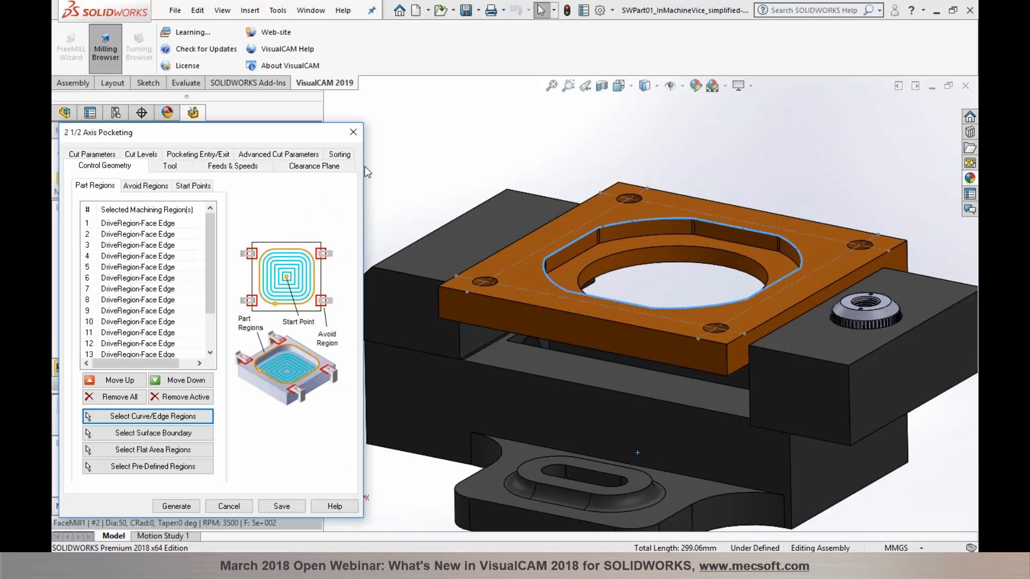
Step: Use FlatMill1, detect depth from the 3D model, 10 rough depth per cut, and generate
click(168, 166)
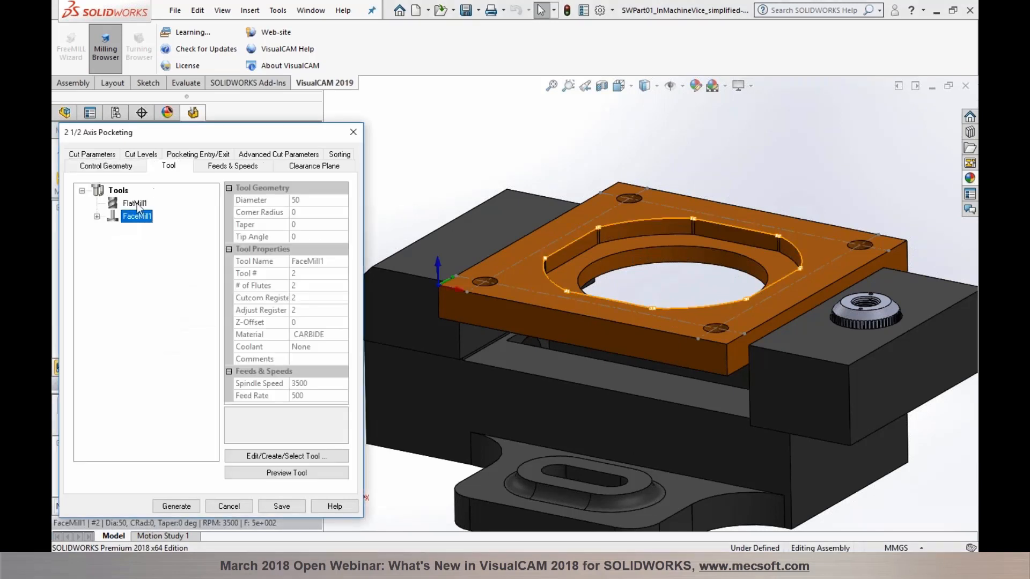
click(140, 203)
click(217, 166)
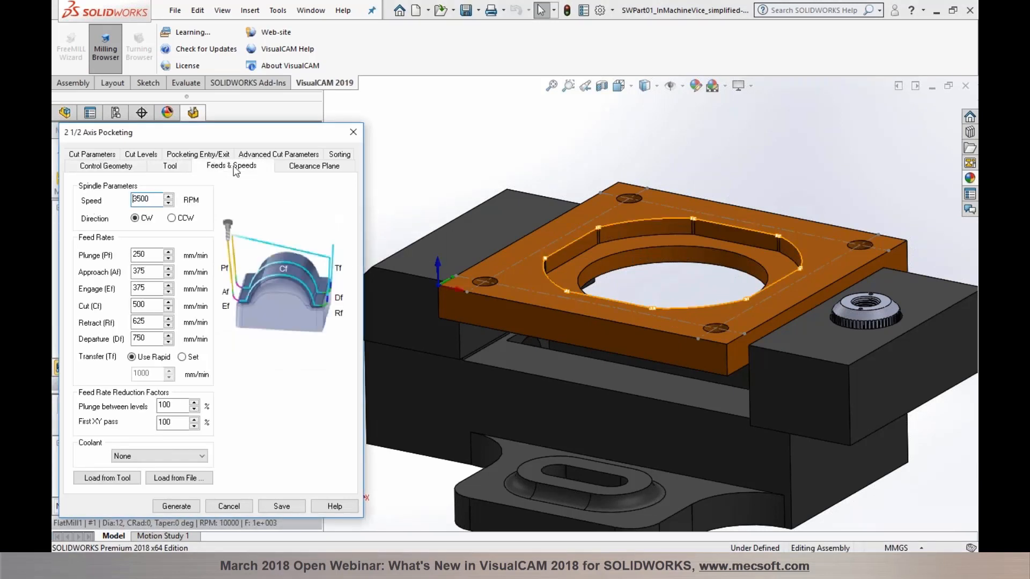
click(301, 168)
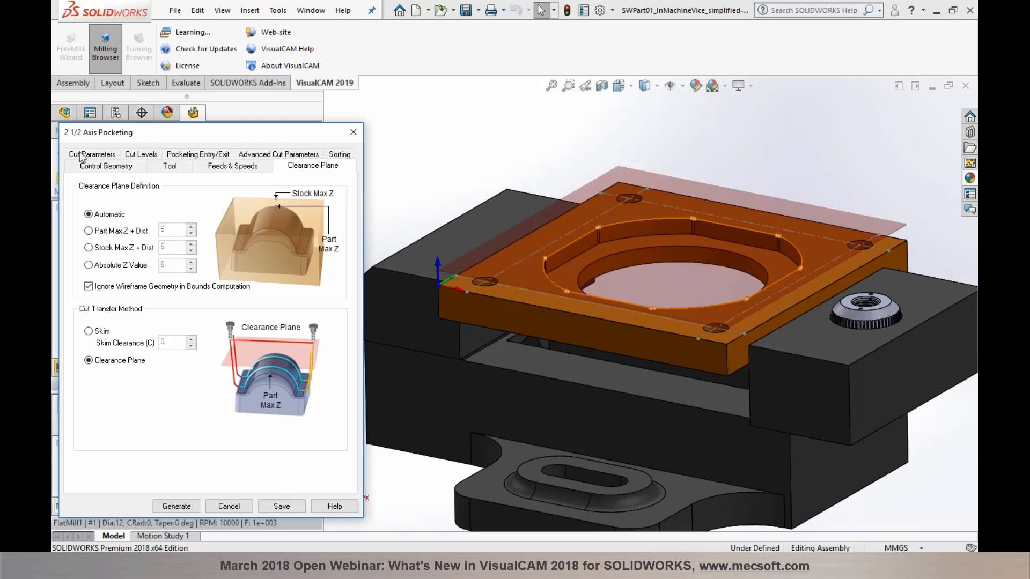
click(112, 156)
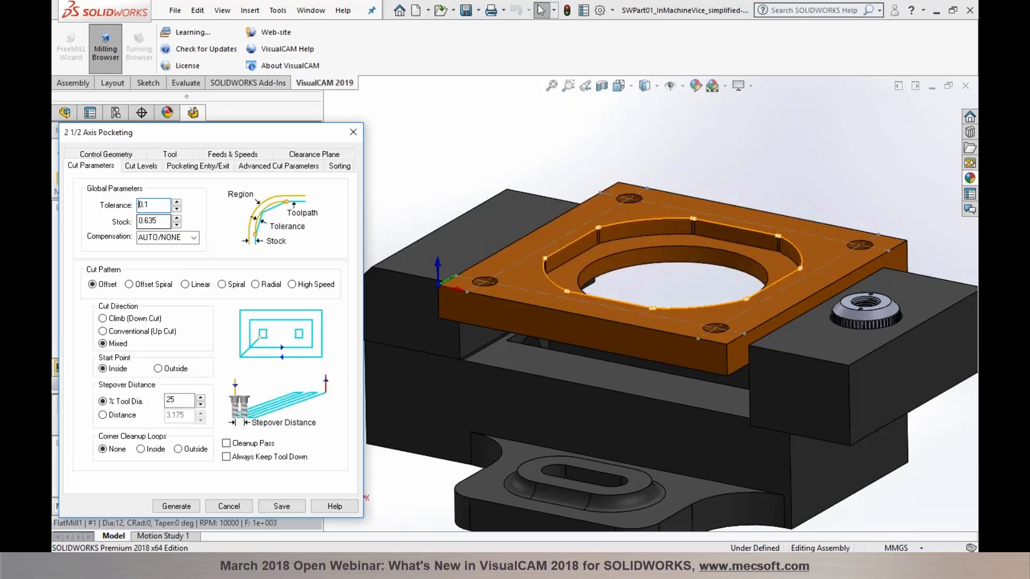
click(149, 168)
click(225, 374)
double_click(155, 330)
text(10)
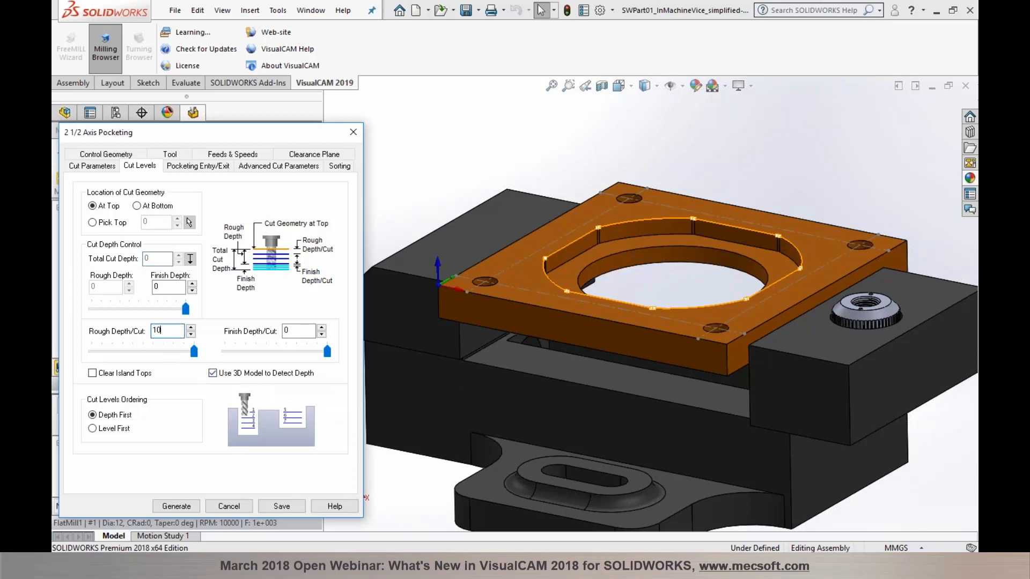
click(171, 505)
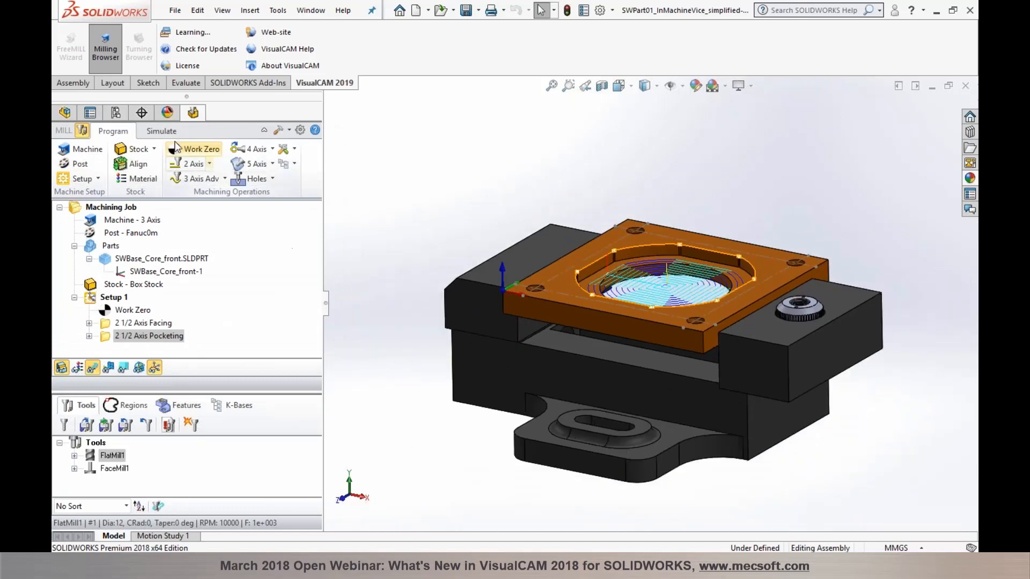
Step: Simulate the plate's facing and pocketing toolpaths, then return to the programming controls
click(162, 131)
click(153, 162)
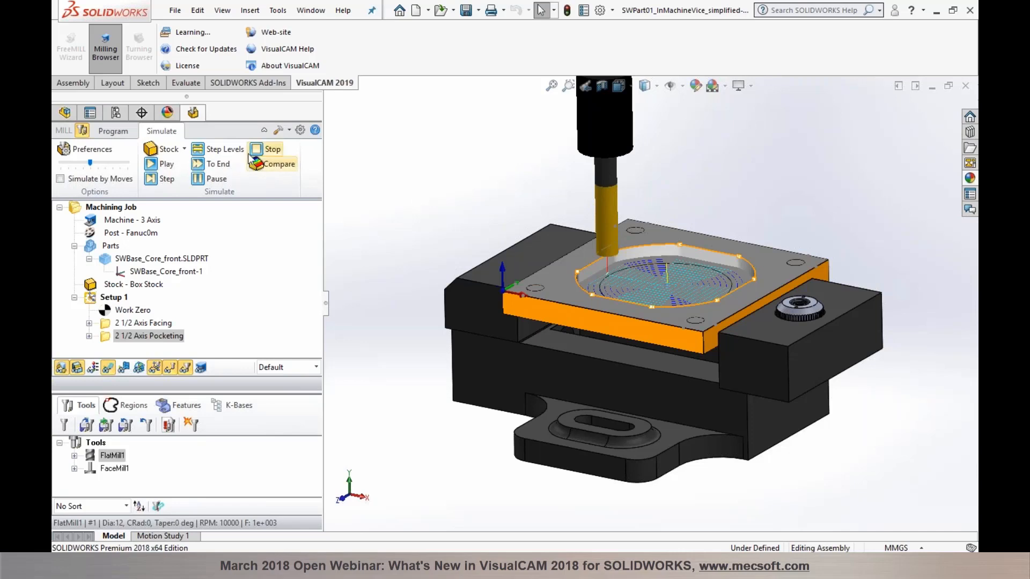
click(113, 131)
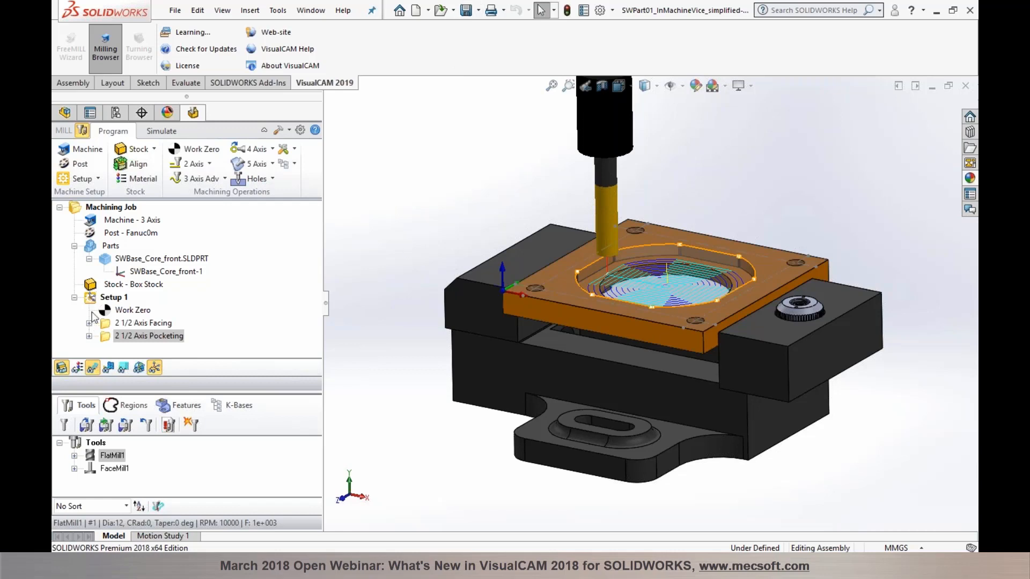
Step: Post Setup 1 to G-code, scroll Notepad to the M30 end, and close it
click(112, 297)
right_click(113, 297)
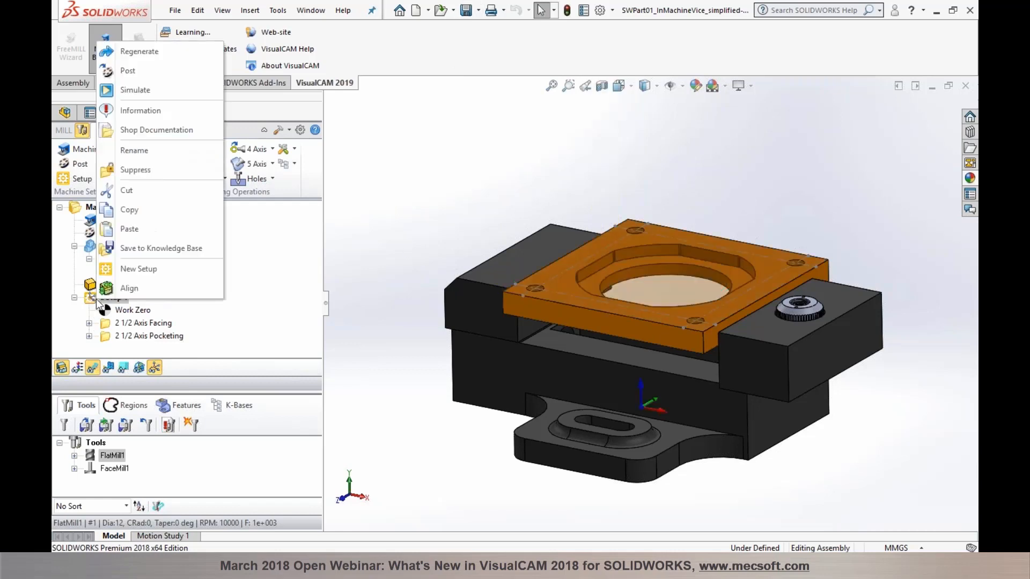
click(137, 70)
click(664, 361)
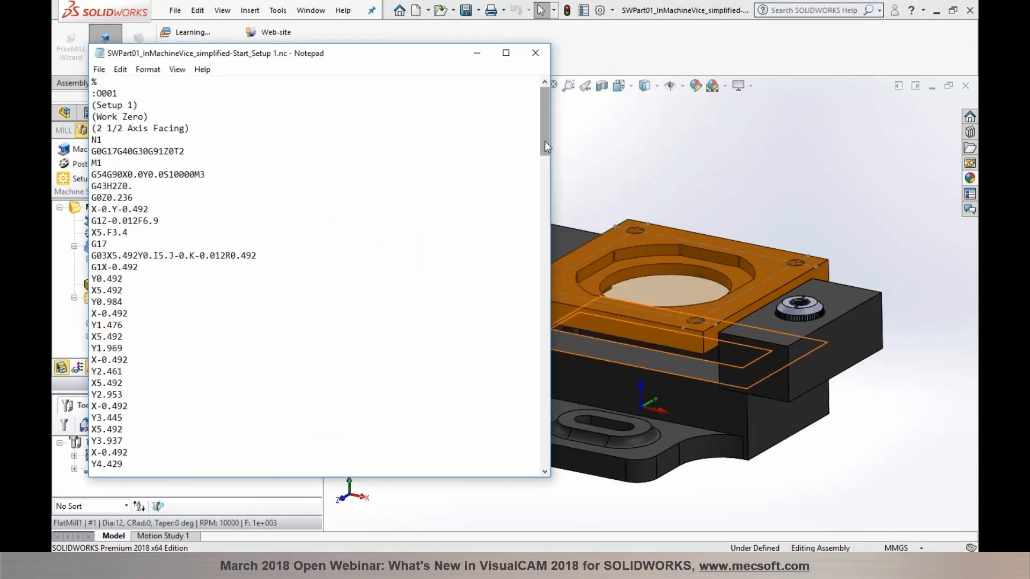
drag(545, 141, 530, 471)
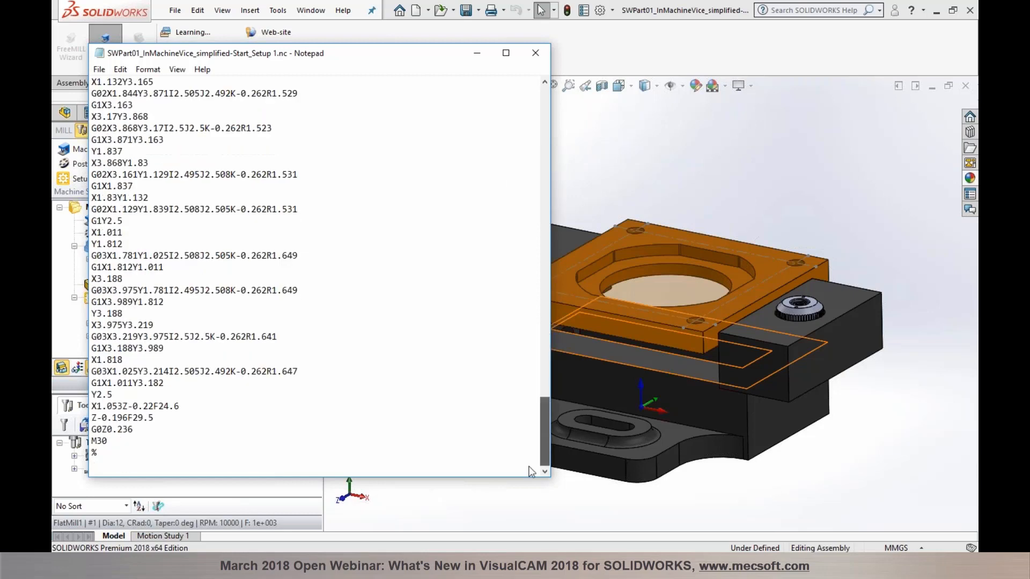
click(534, 53)
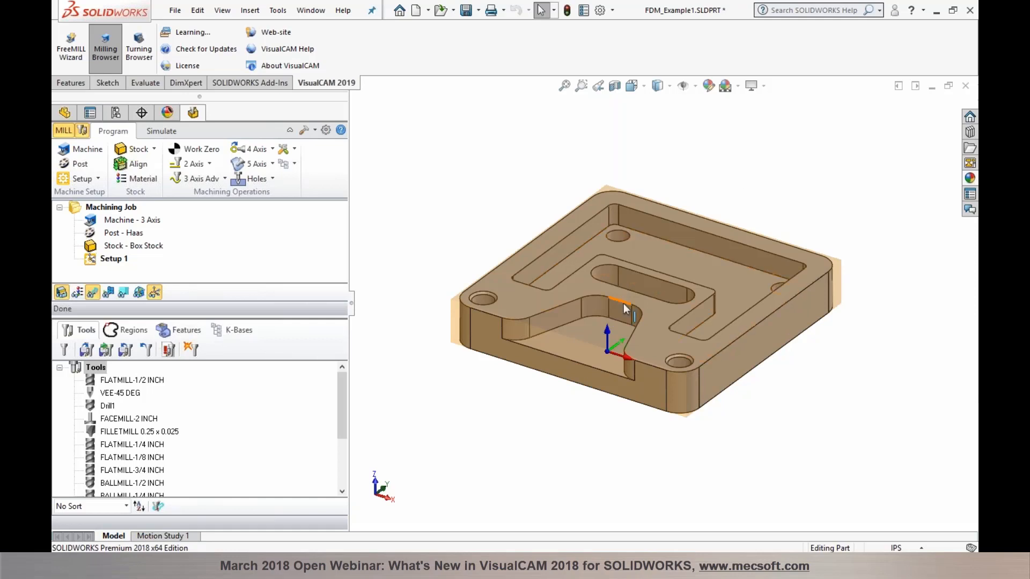
Step: Zoom in on FDM_Example1 and rotate it toward a top view for inspection
scroll(602, 305, down, 1)
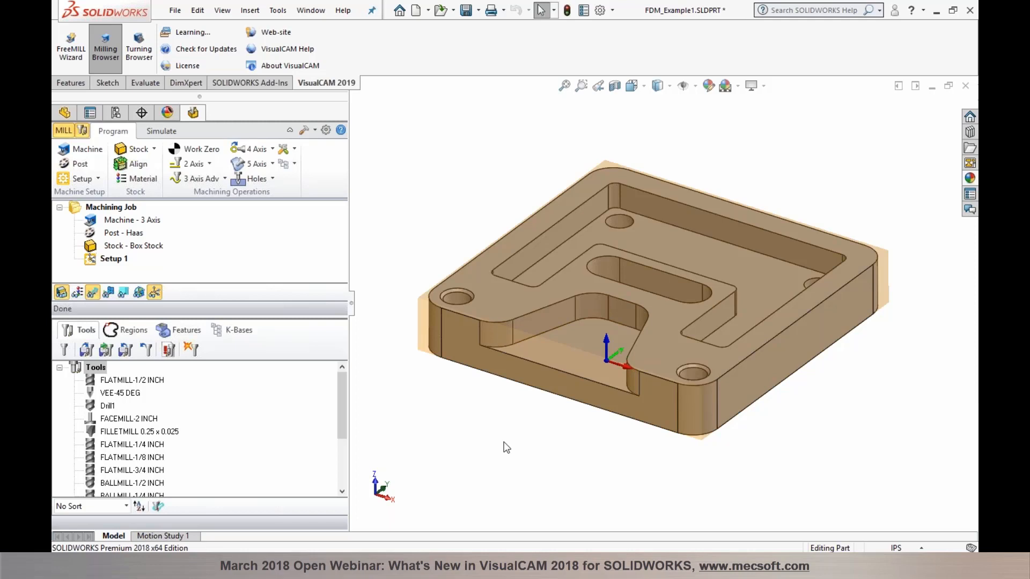
mouse_move(545, 371)
middle_down()
mouse_move(570, 427)
mouse_move(540, 429)
mouse_move(534, 386)
mouse_move(552, 412)
mouse_move(547, 428)
mouse_move(543, 370)
mouse_move(536, 386)
middle_up()
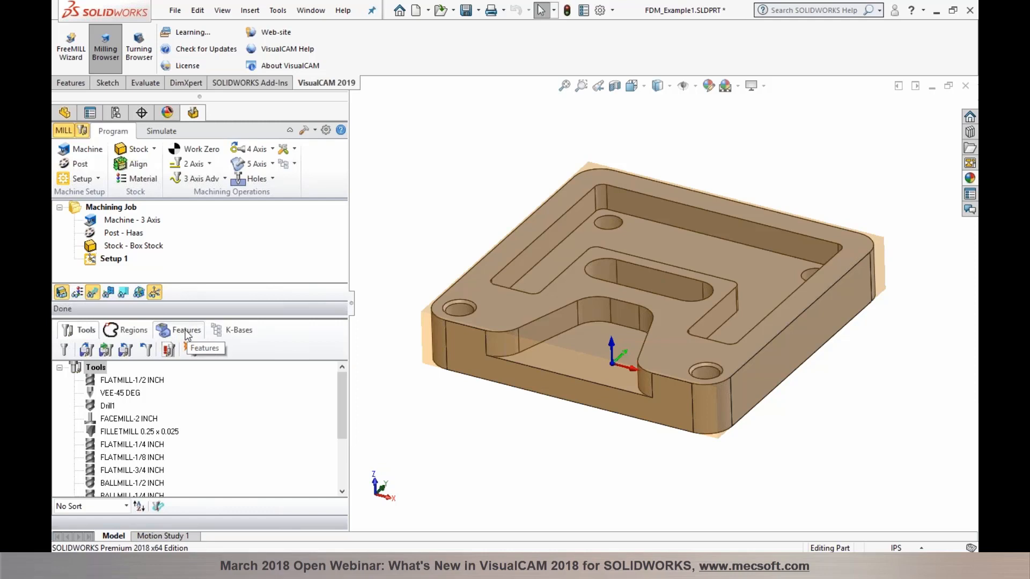
Step: Run Automatic Feature Detection from an enlarged Features list in the Machining Objects browser
click(83, 131)
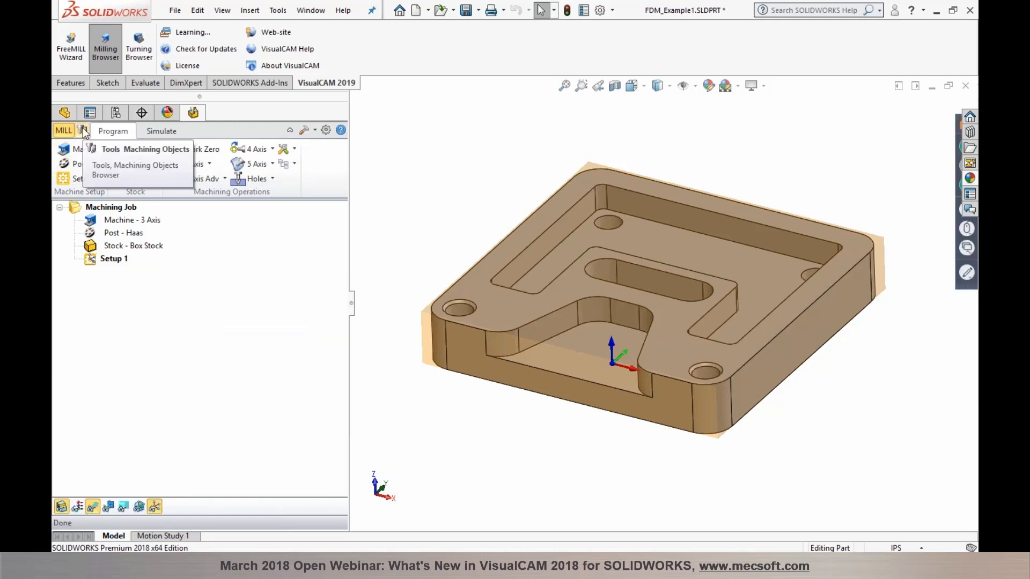
click(84, 131)
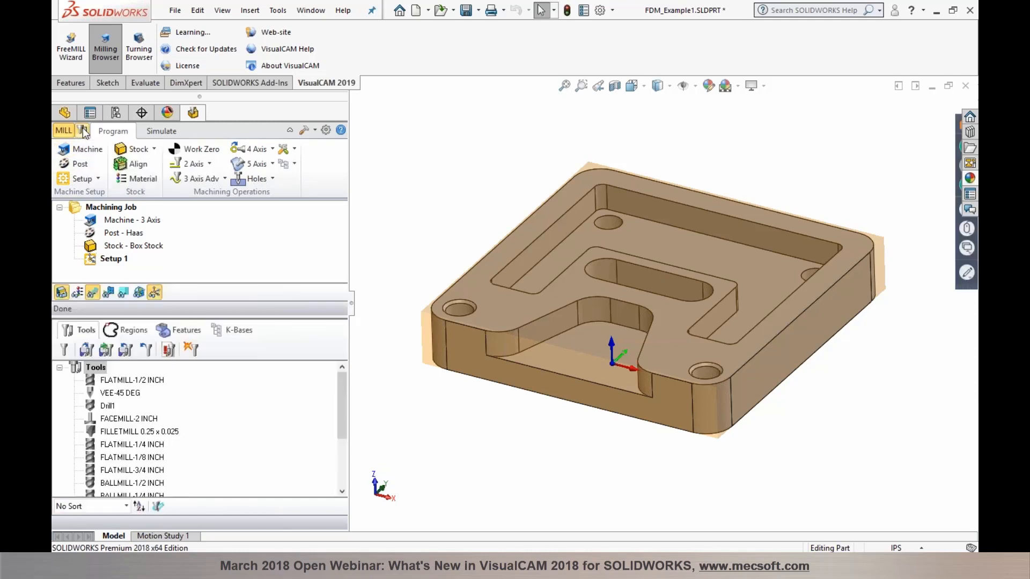
click(175, 331)
drag(172, 317, 173, 280)
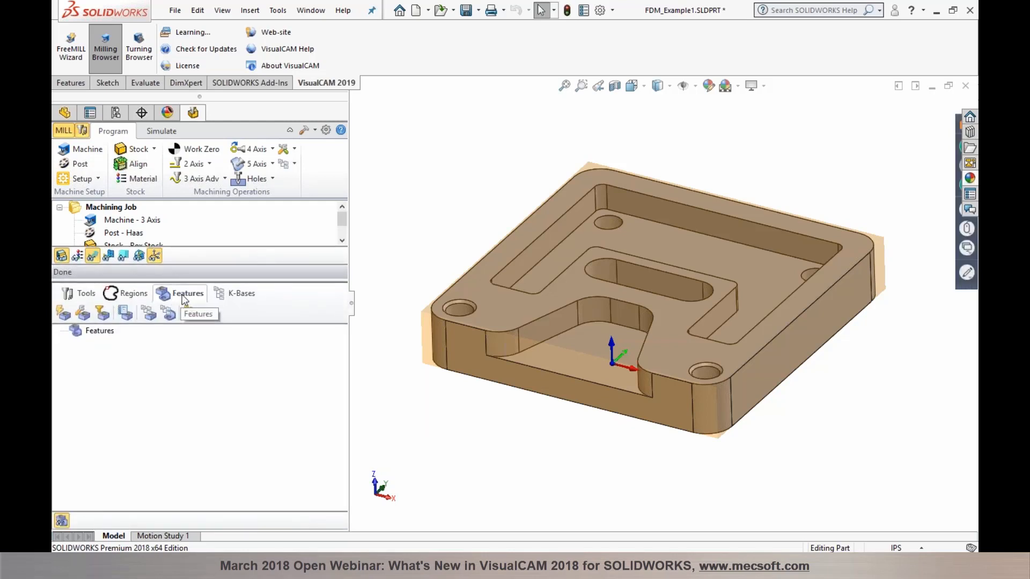
click(63, 314)
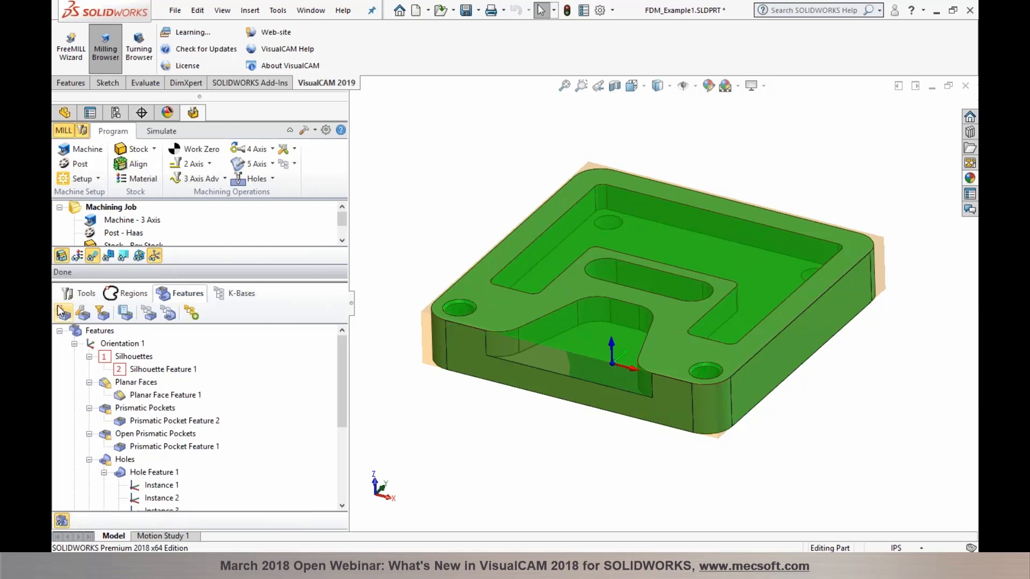
Step: Preview the silhouette, planar face, prismatic pocket and open pocket features on the part
click(138, 370)
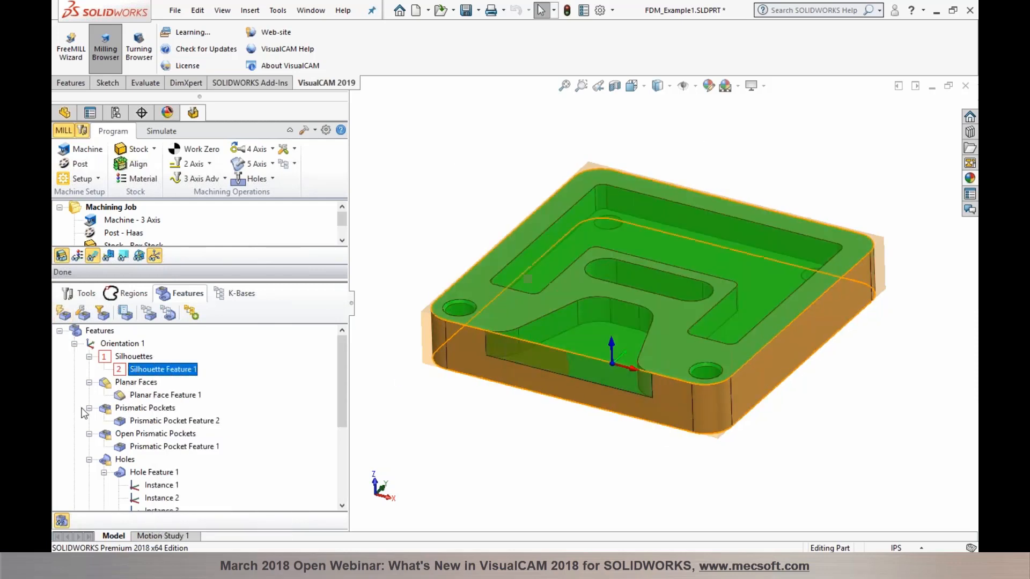
click(116, 386)
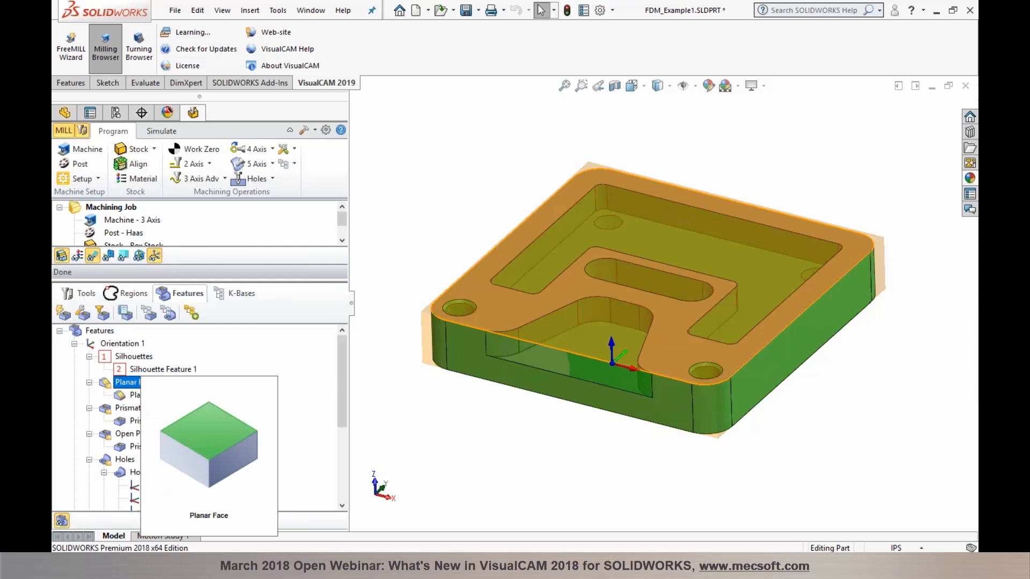
click(134, 395)
click(122, 409)
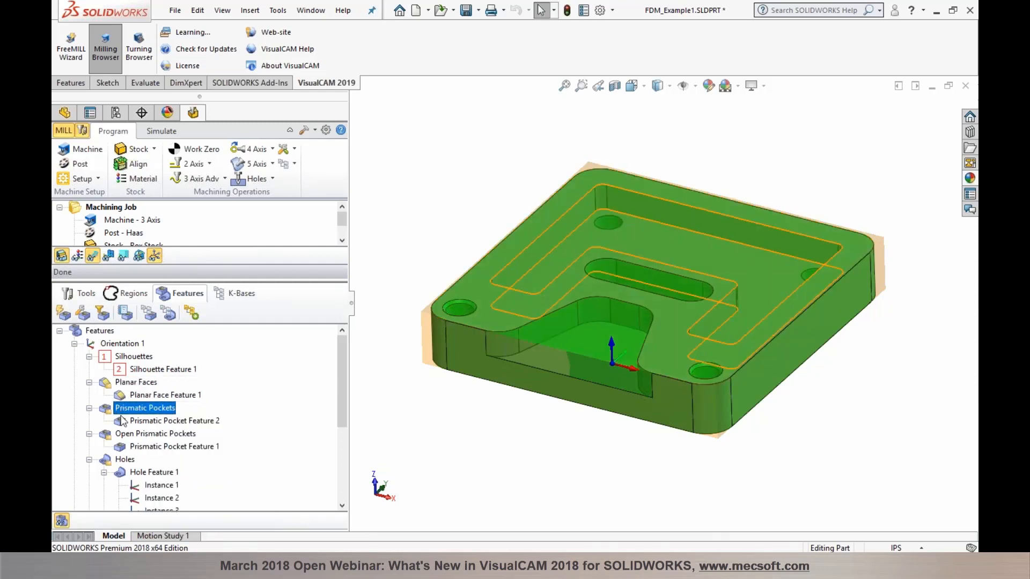
mouse_move(122, 420)
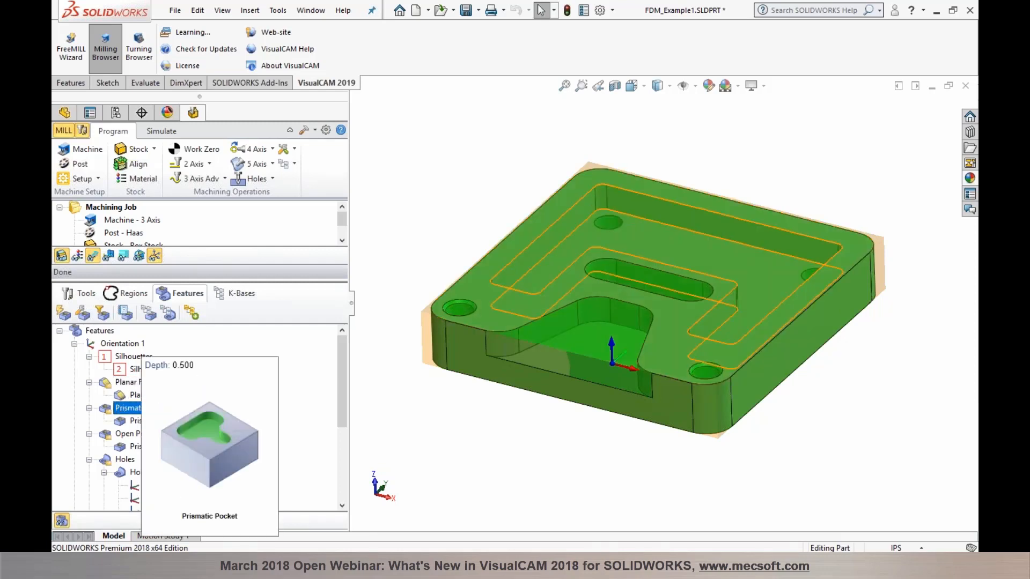
click(123, 421)
click(134, 447)
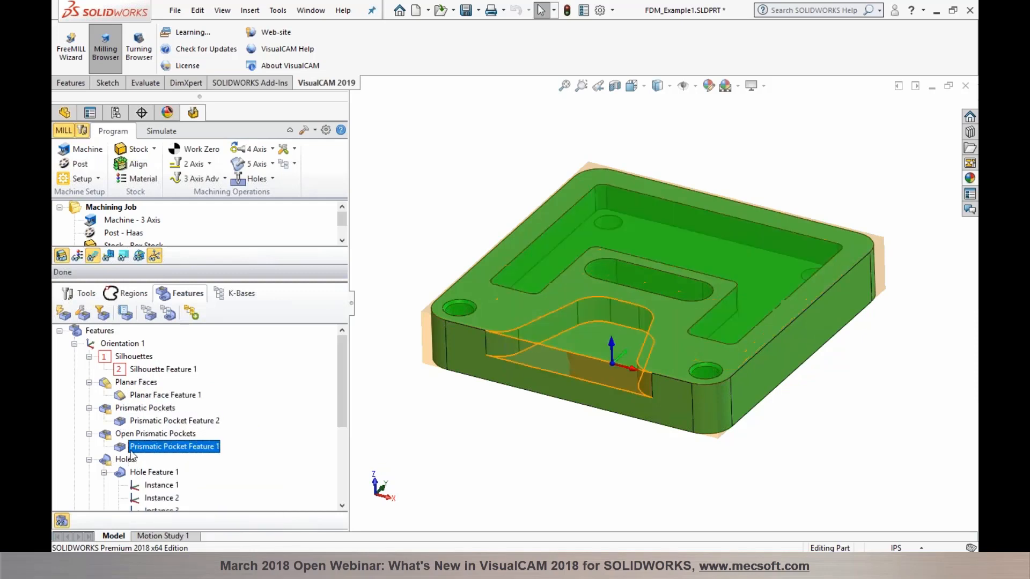
Step: Preview the detected hole features, collapsing Hole Feature 1 and Hole Feature 3 instances
mouse_move(133, 448)
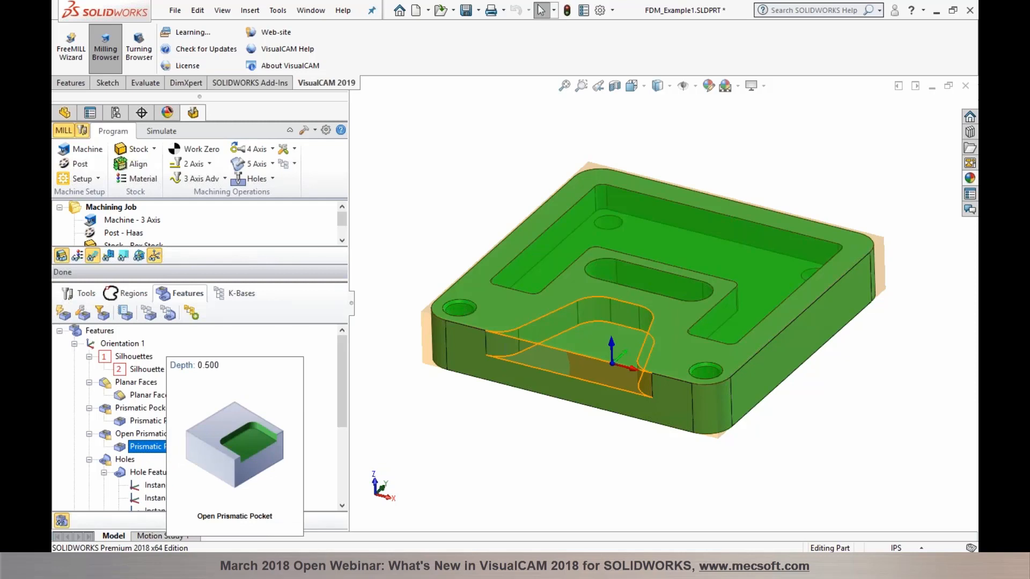
click(148, 474)
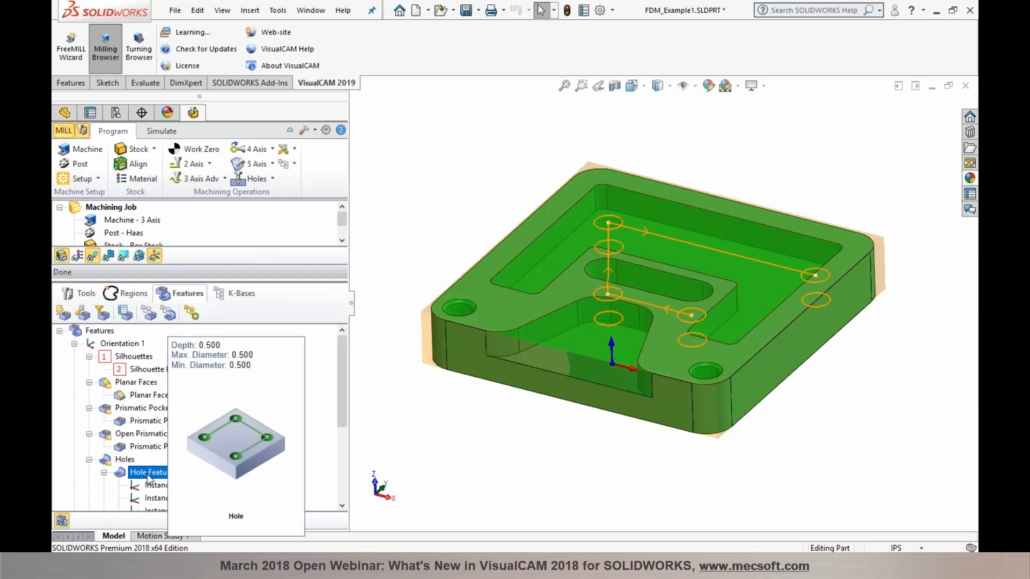
scroll(148, 479, down, 1)
click(106, 434)
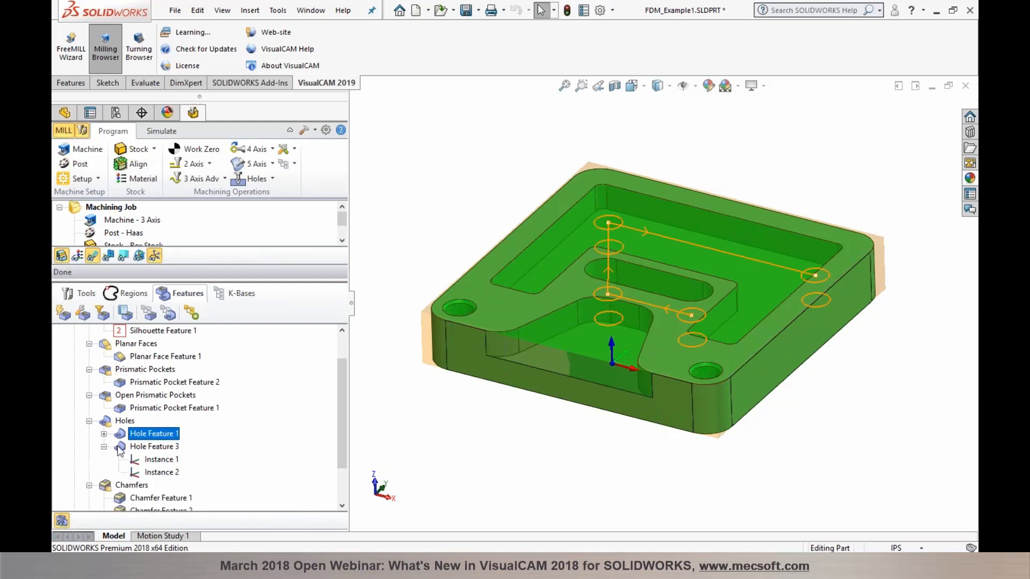
click(114, 448)
click(105, 447)
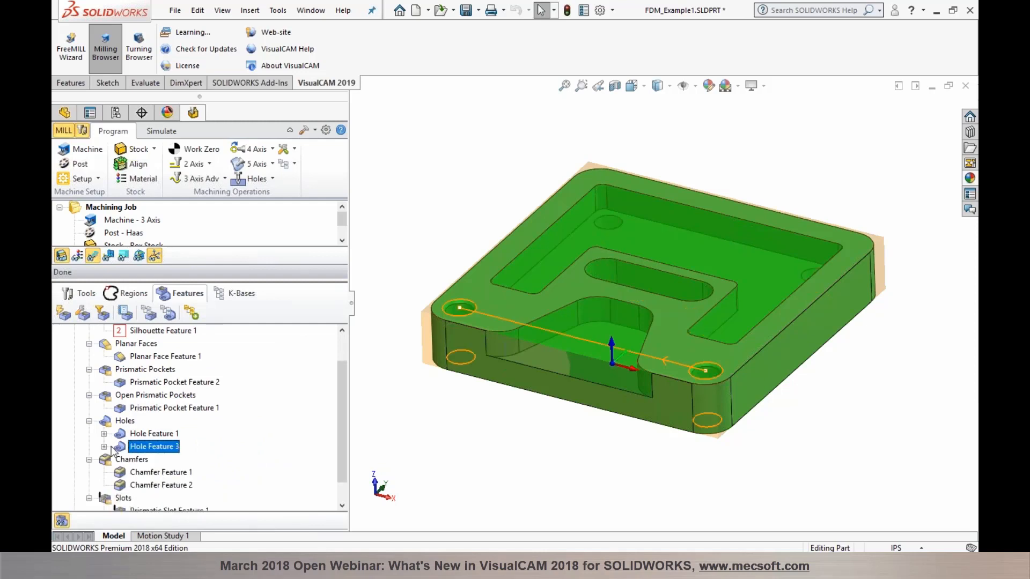
scroll(112, 451, down, 1)
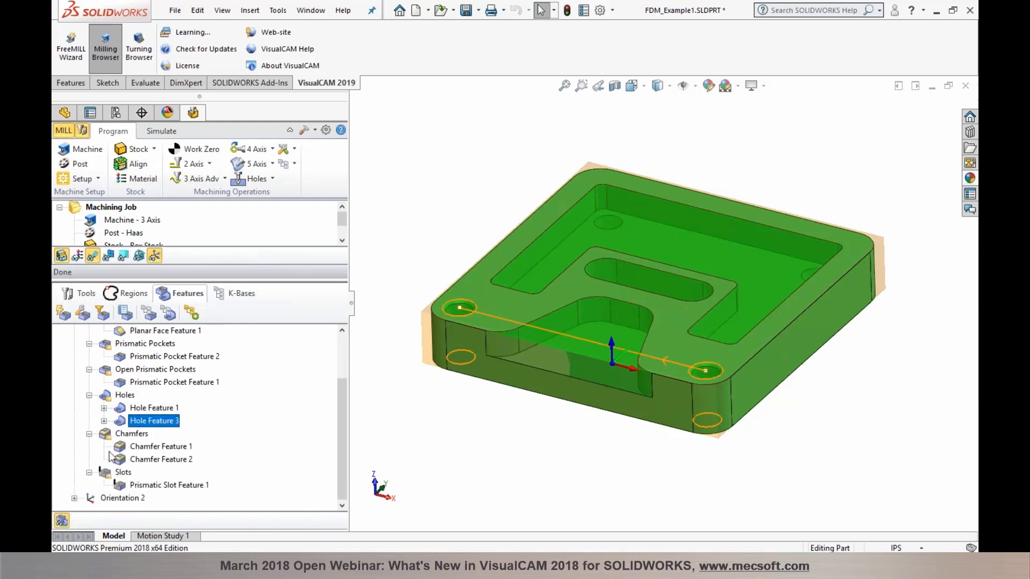
Step: Preview Chamfer Features 1 and 2 and the prismatic slot, then collapse Orientation 1
click(156, 447)
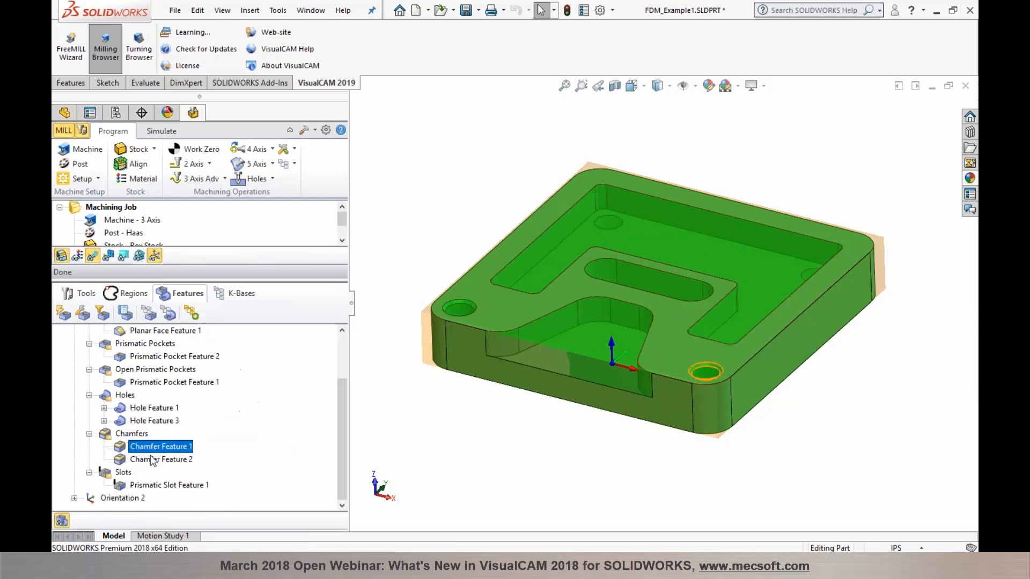
click(154, 462)
click(153, 487)
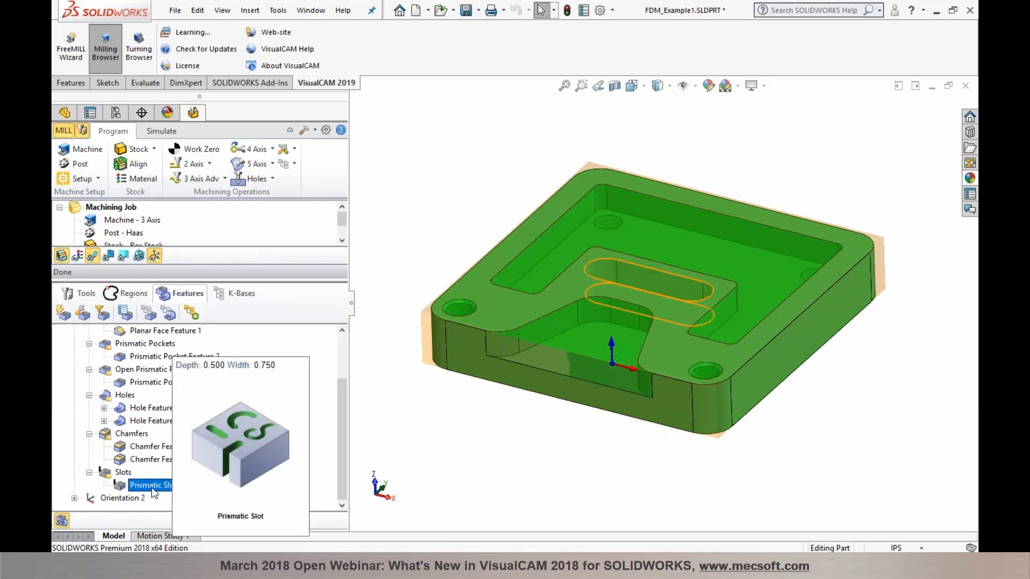
scroll(185, 398, up, 2)
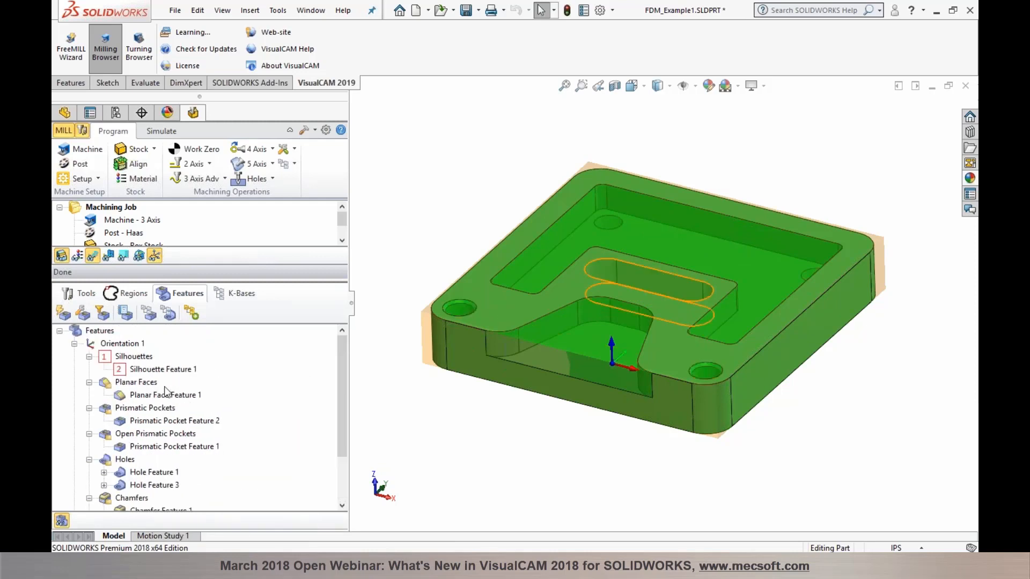
click(74, 344)
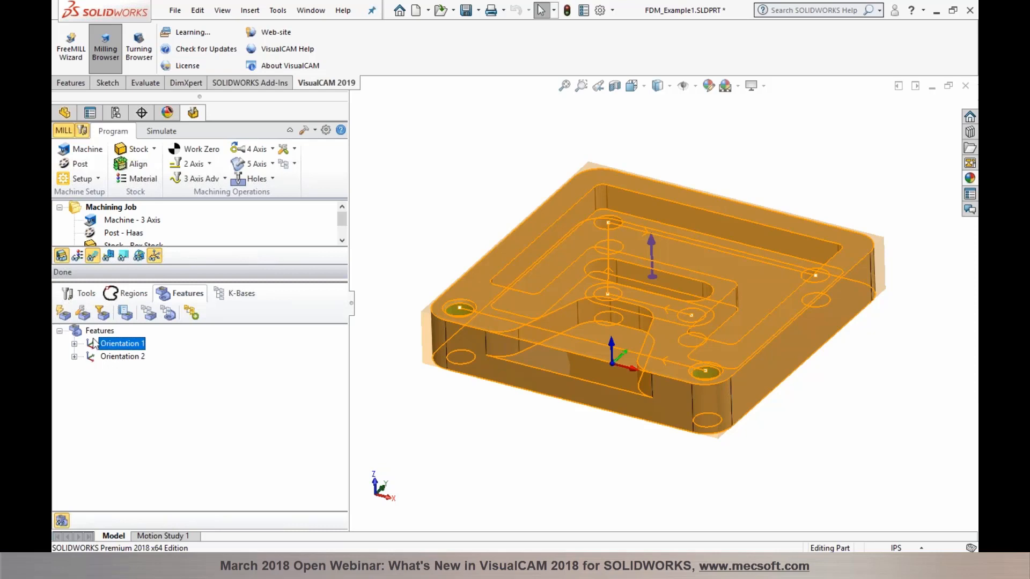
Step: Inspect Orientation 2's Planar Face Feature 2 and Hole Feature 2, then generate operations from Orientation 1
click(101, 356)
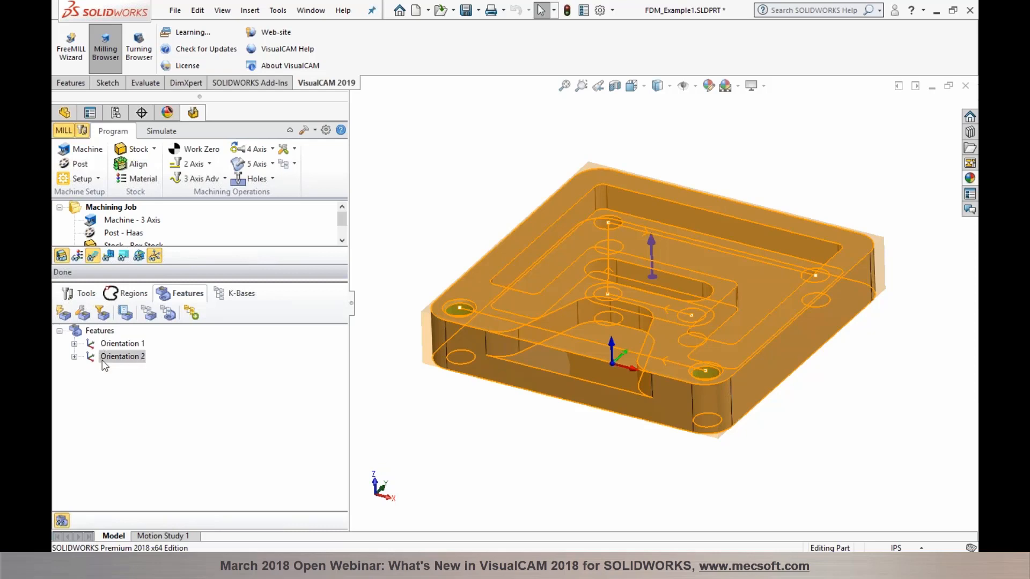
click(75, 356)
click(137, 383)
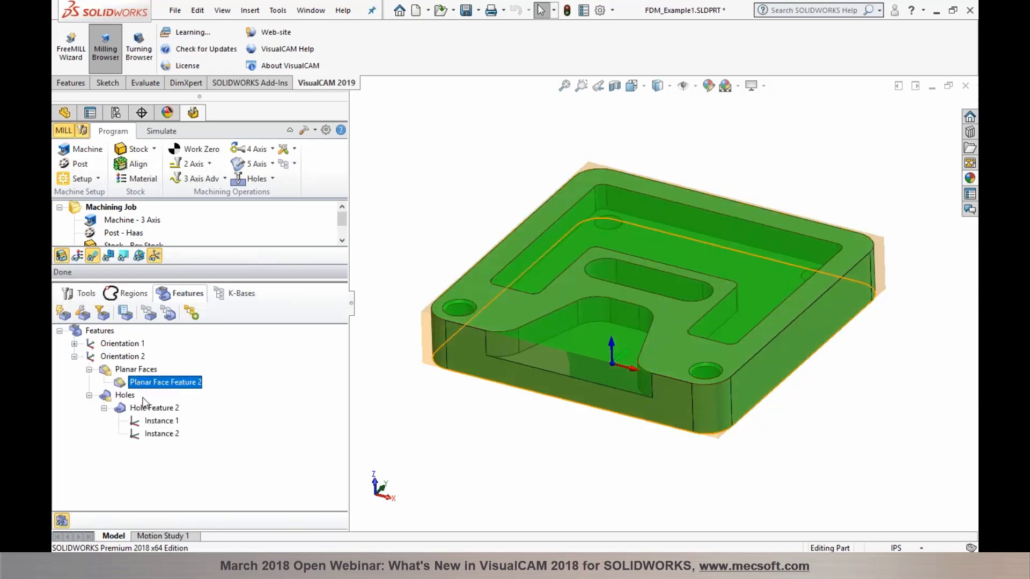
click(148, 409)
middle_drag(670, 510, 650, 466)
drag(650, 467, 620, 476)
key(Escape)
click(123, 344)
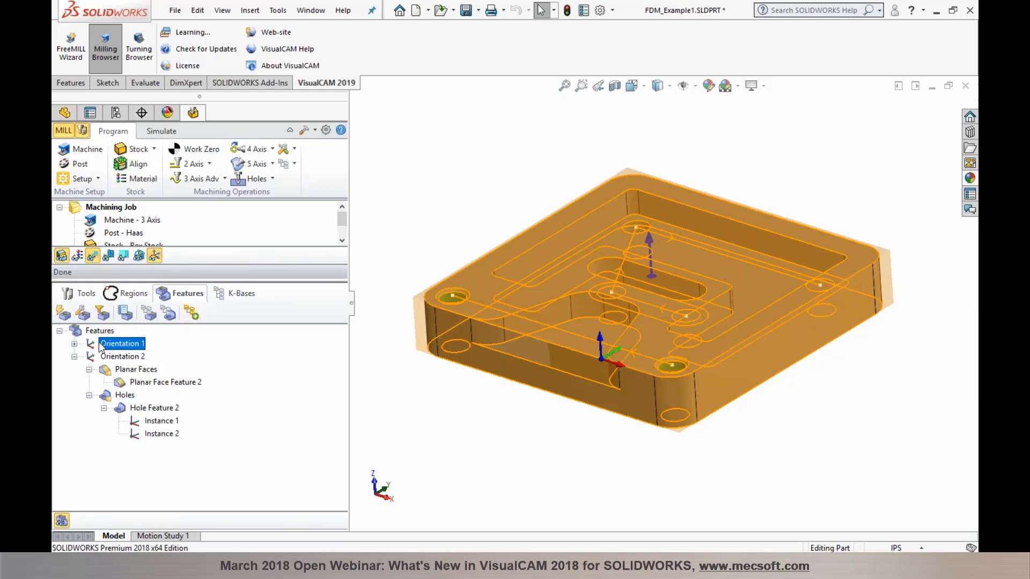
click(192, 313)
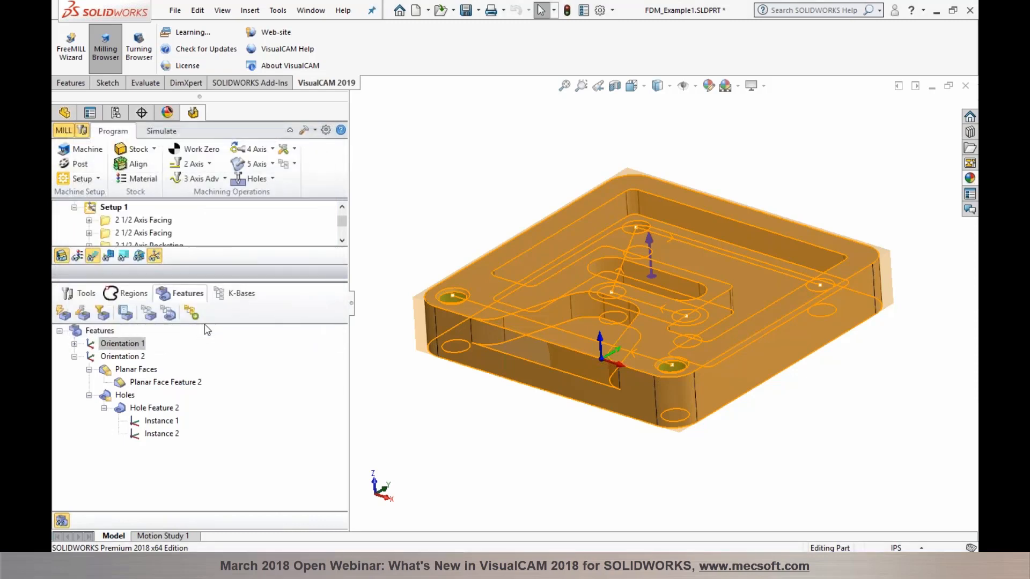
Step: Show both facing toolpaths and the pocketing toolpath with feature highlighting hidden
drag(210, 282, 205, 364)
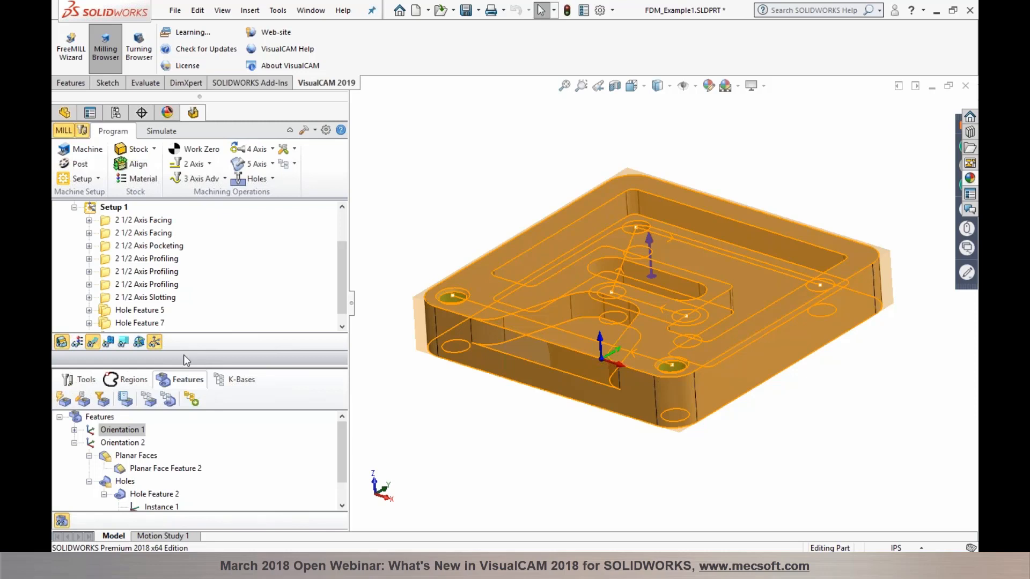
click(142, 220)
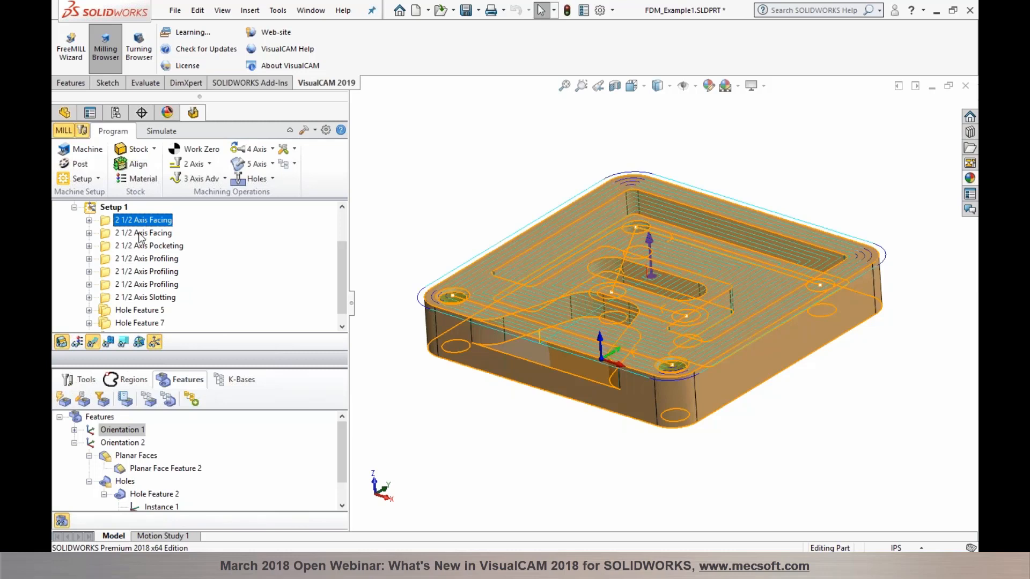
click(139, 235)
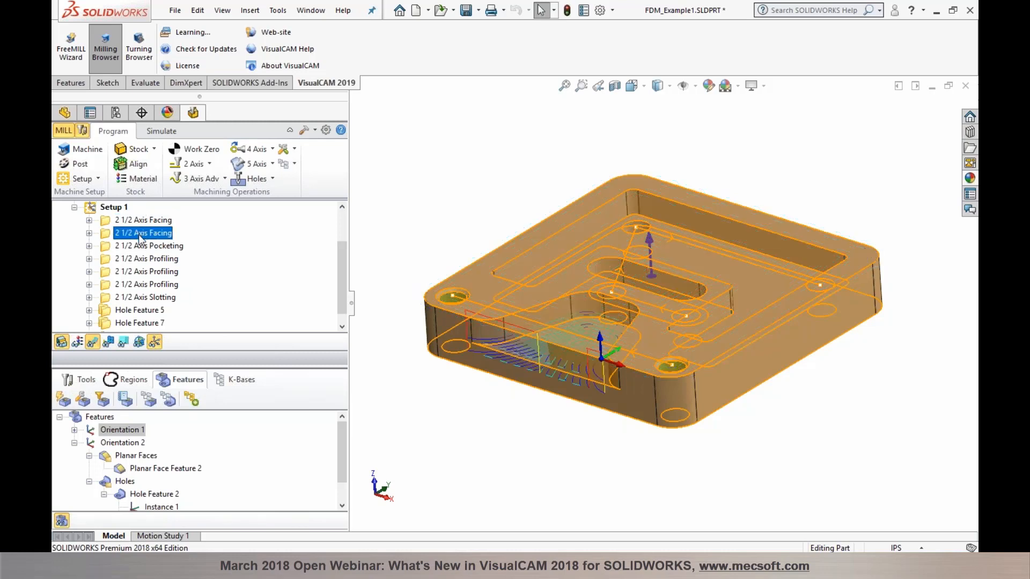
click(61, 521)
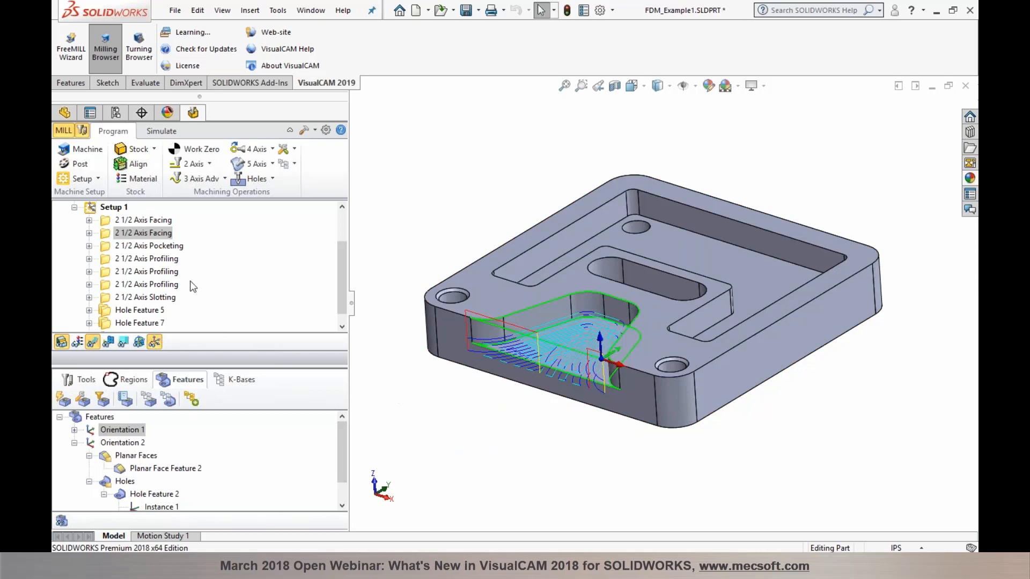
click(142, 247)
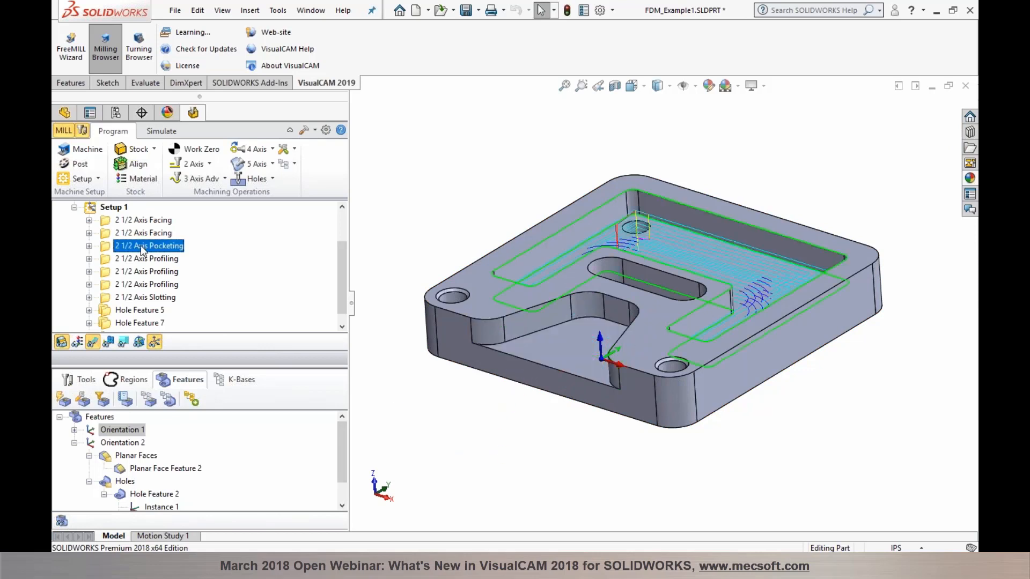
Step: Show the three profiling toolpaths and the slotting toolpath from a top-down angle
click(141, 259)
click(140, 271)
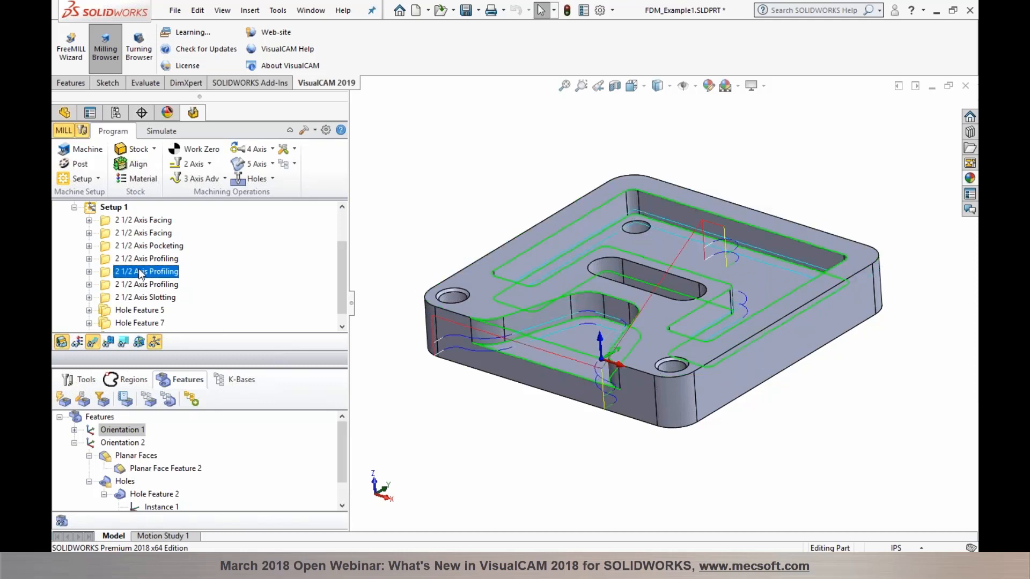
click(139, 284)
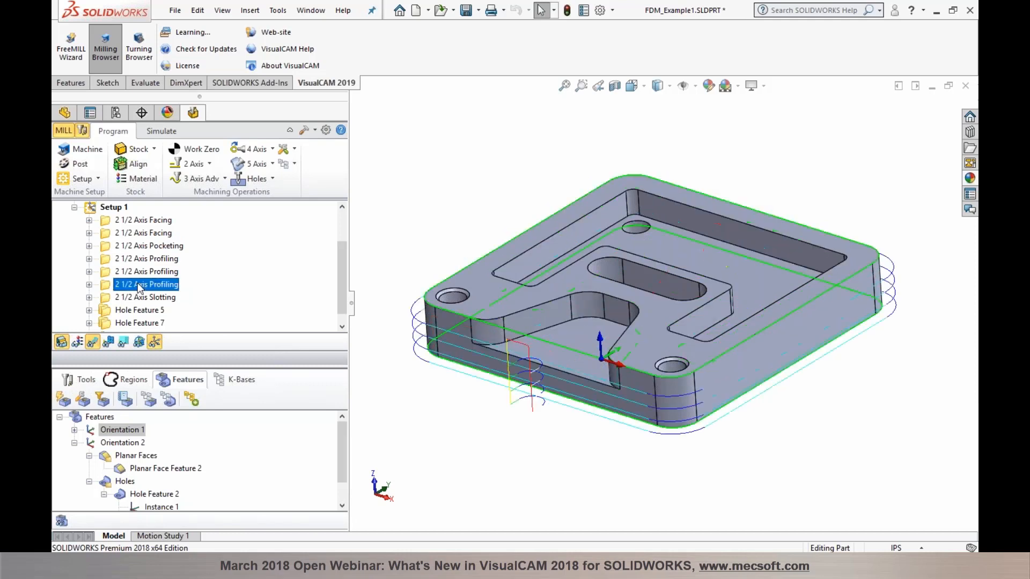
click(135, 294)
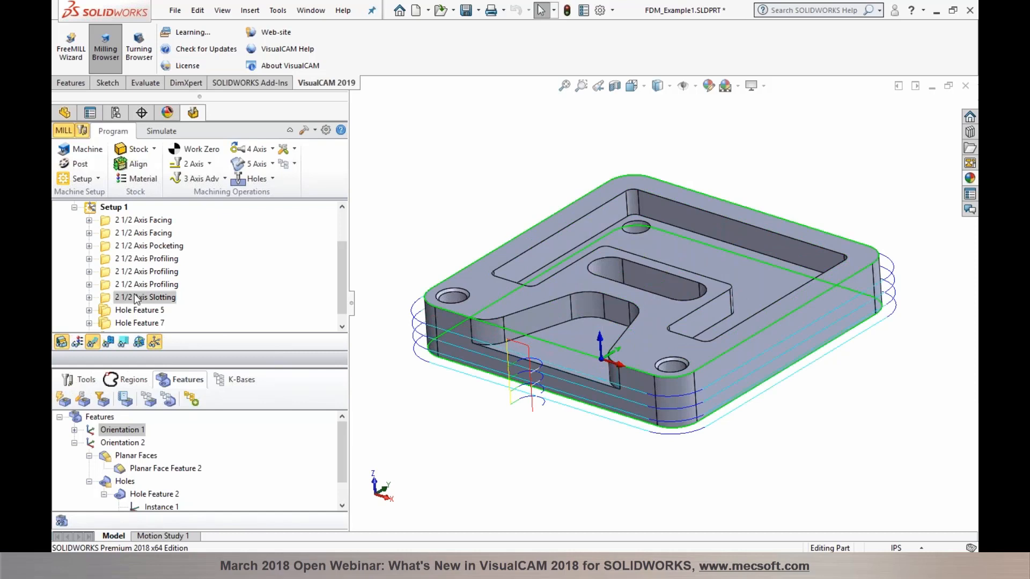
middle_drag(539, 440, 535, 489)
scroll(623, 257, down, 3)
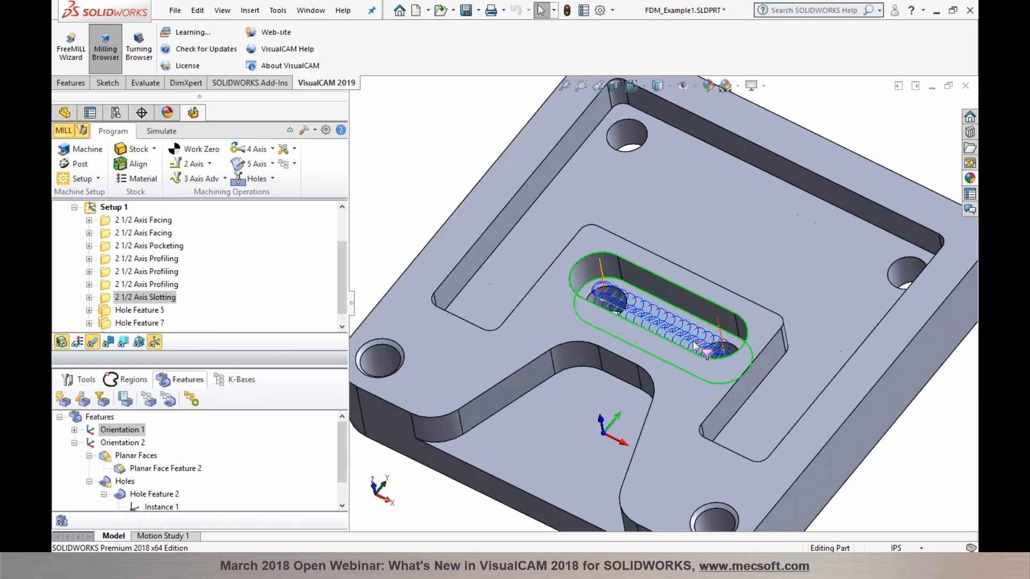
Step: Show the Hole Feature 5, Hole Feature 7 and chamfering toolpaths from a lower angle
click(133, 311)
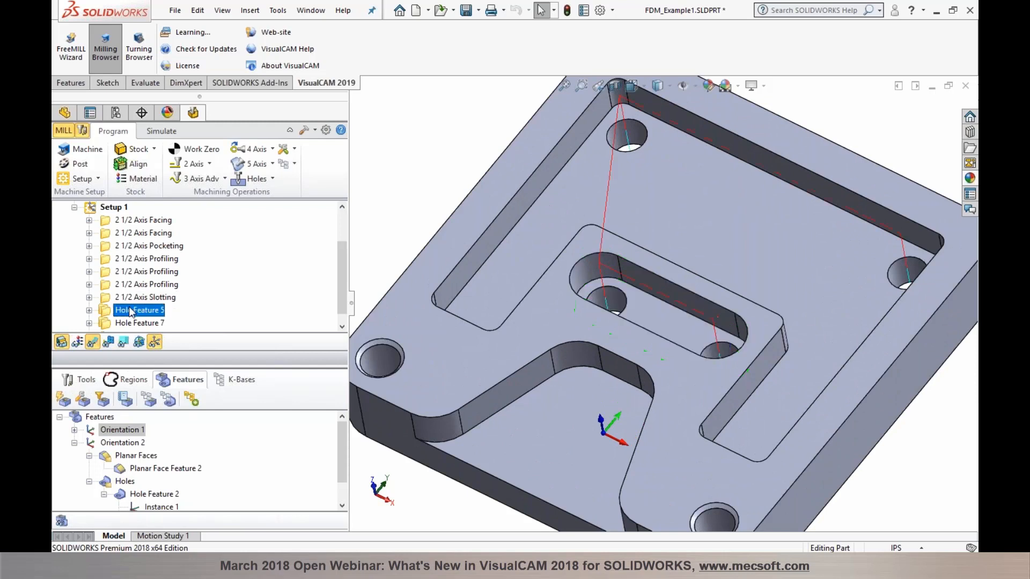
click(119, 322)
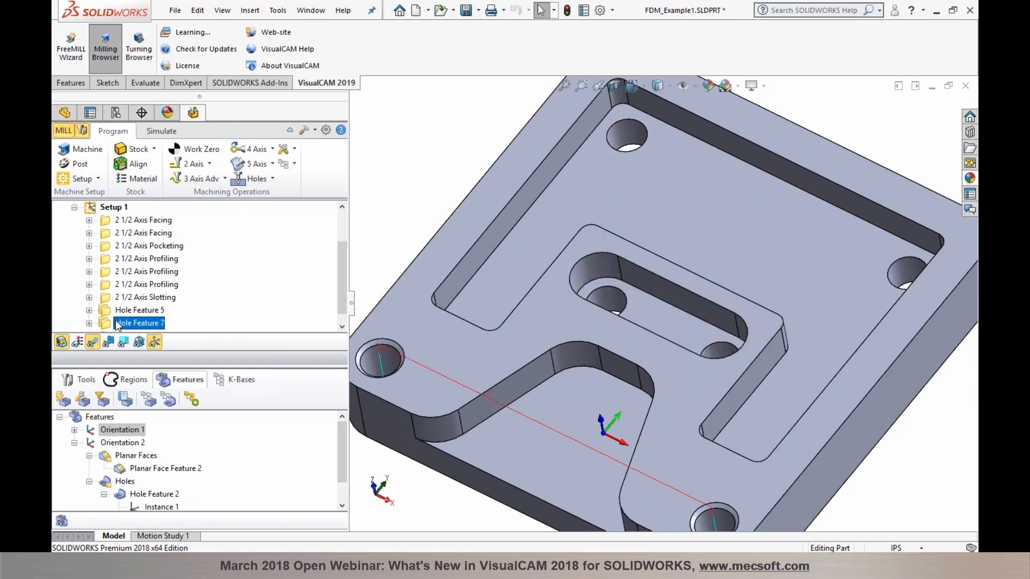
click(119, 323)
scroll(633, 401, up, 2)
middle_drag(634, 403, 657, 352)
scroll(250, 311, up, 2)
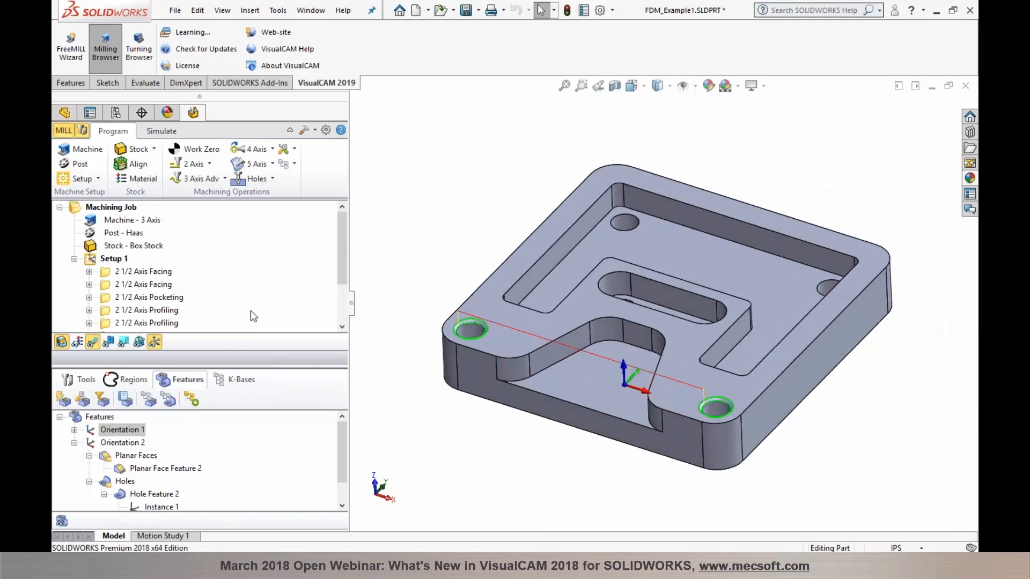
Step: Simulate cutting all of Setup 1's operations and orbit the result toward a top view
click(95, 262)
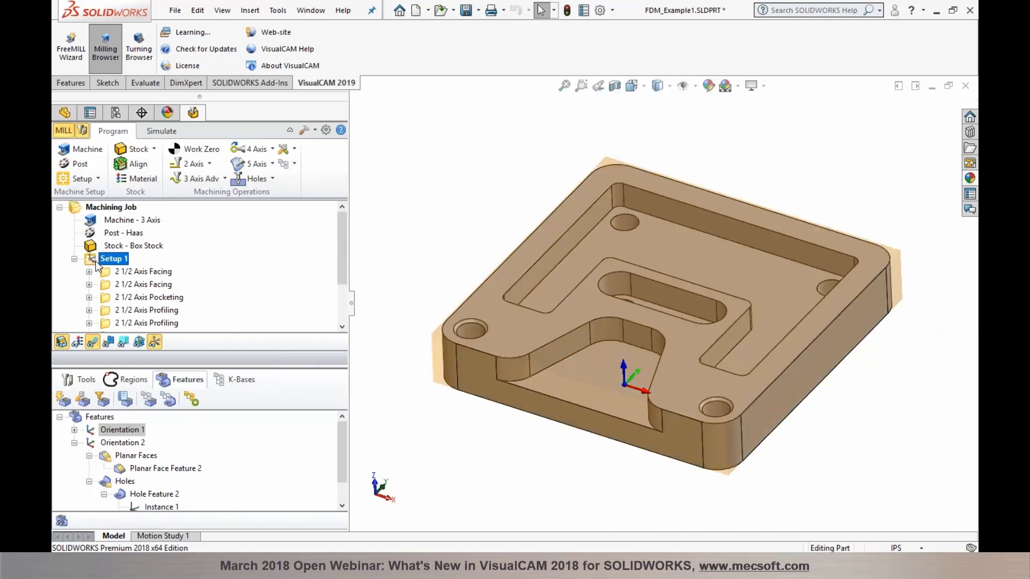
right_click(96, 262)
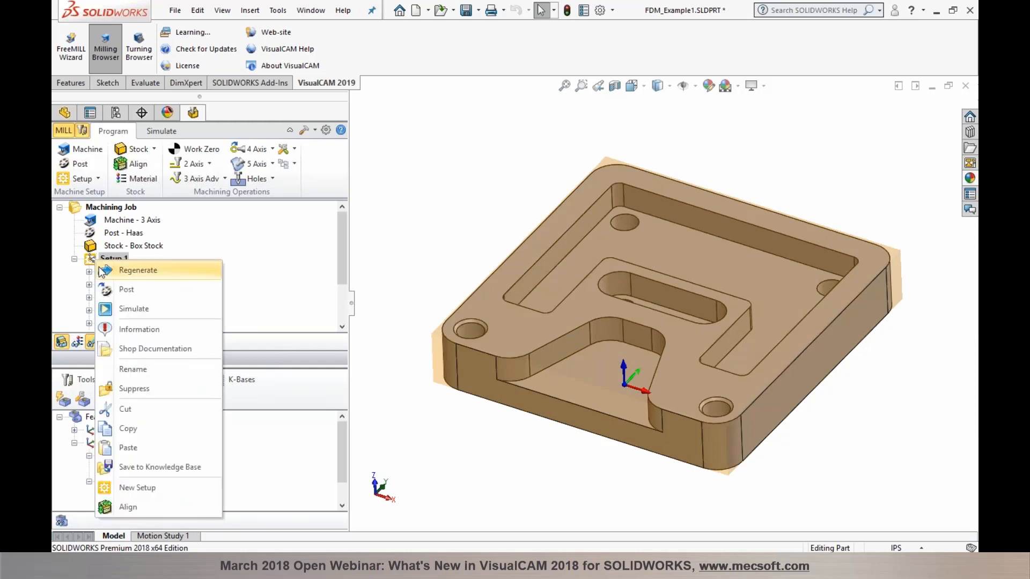
click(114, 312)
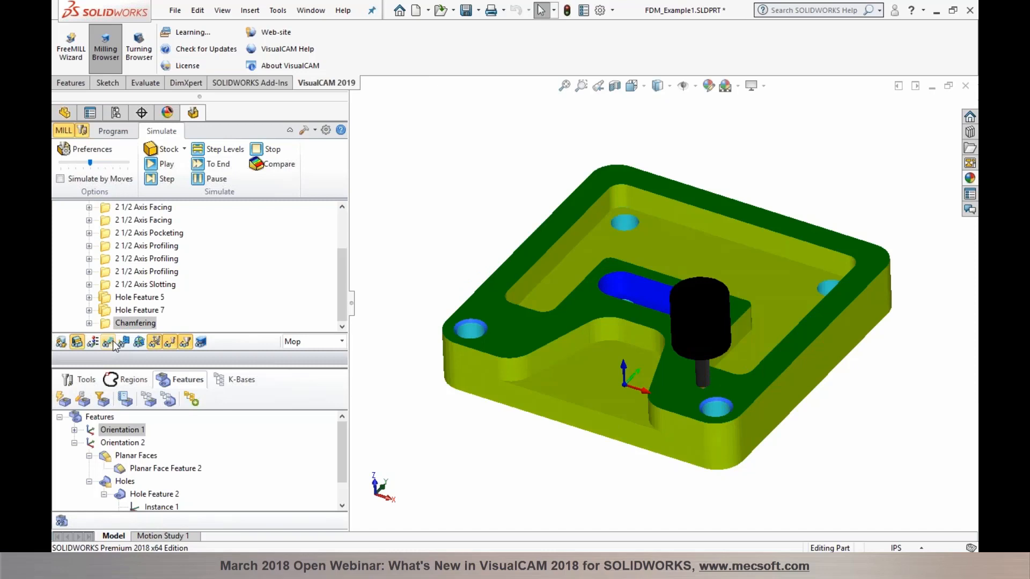
mouse_move(526, 285)
middle_down()
mouse_move(529, 370)
mouse_move(524, 288)
mouse_move(501, 268)
mouse_move(506, 294)
mouse_move(510, 275)
middle_up()
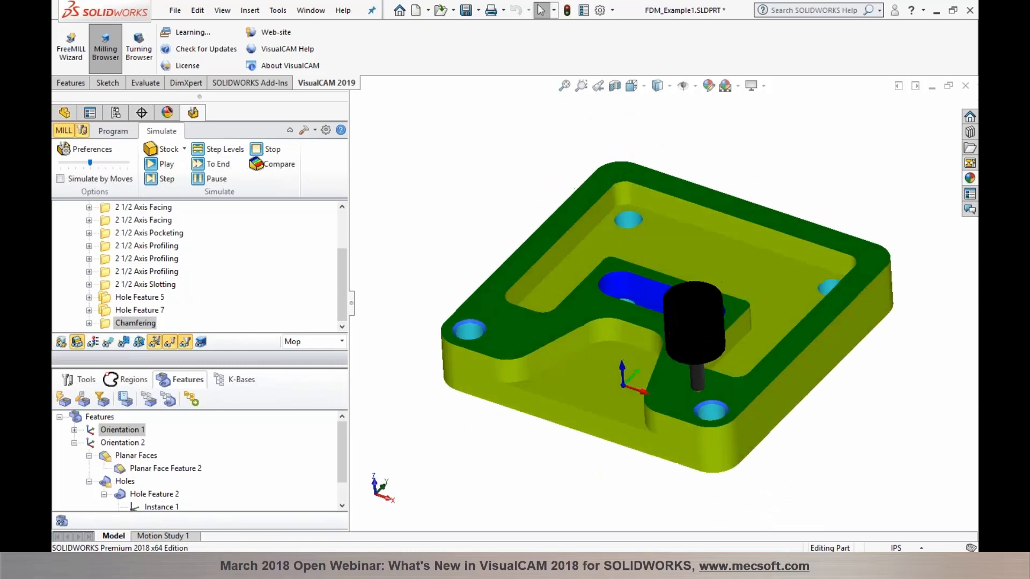
scroll(204, 307, up, 3)
Step: Compare the uncut box stock with the finished part, then display the supported-features-2018.png chart
click(122, 259)
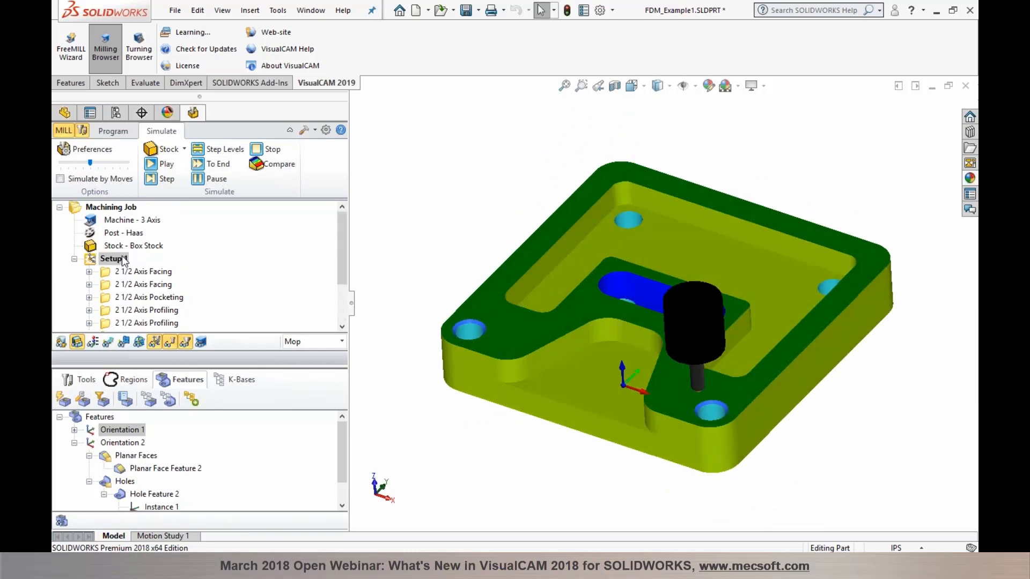
scroll(155, 322, down, 2)
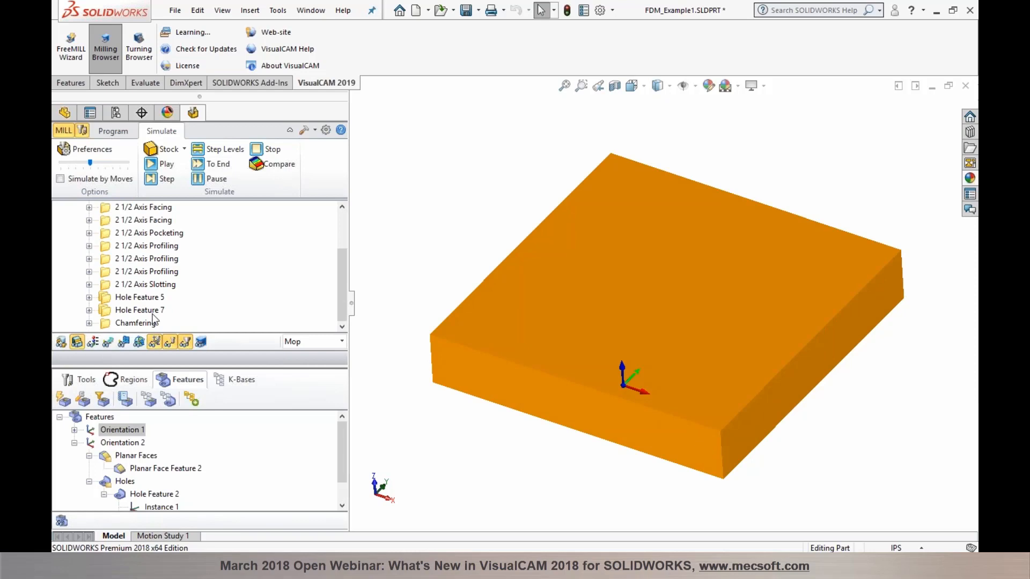
click(148, 324)
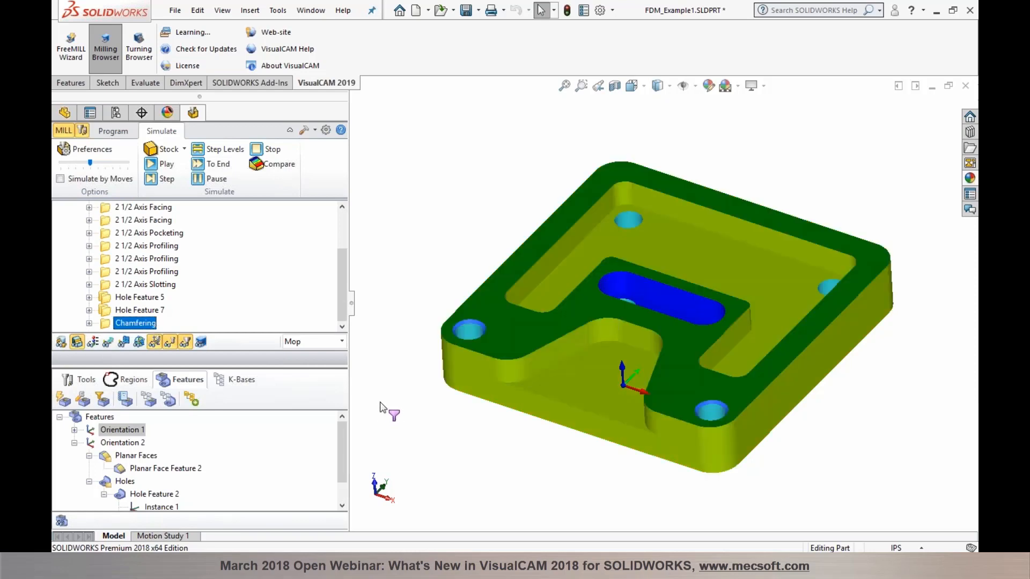
click(483, 566)
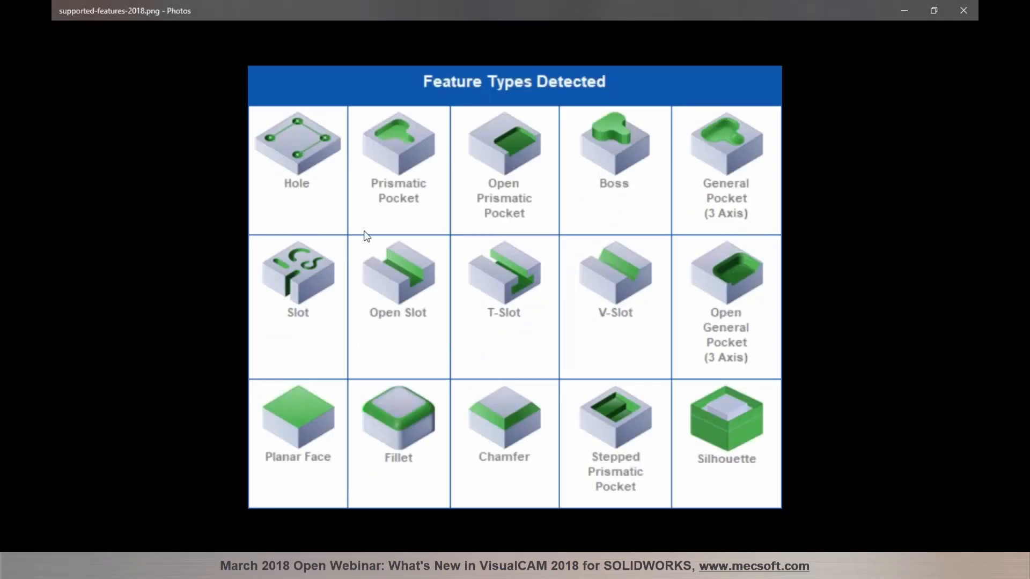
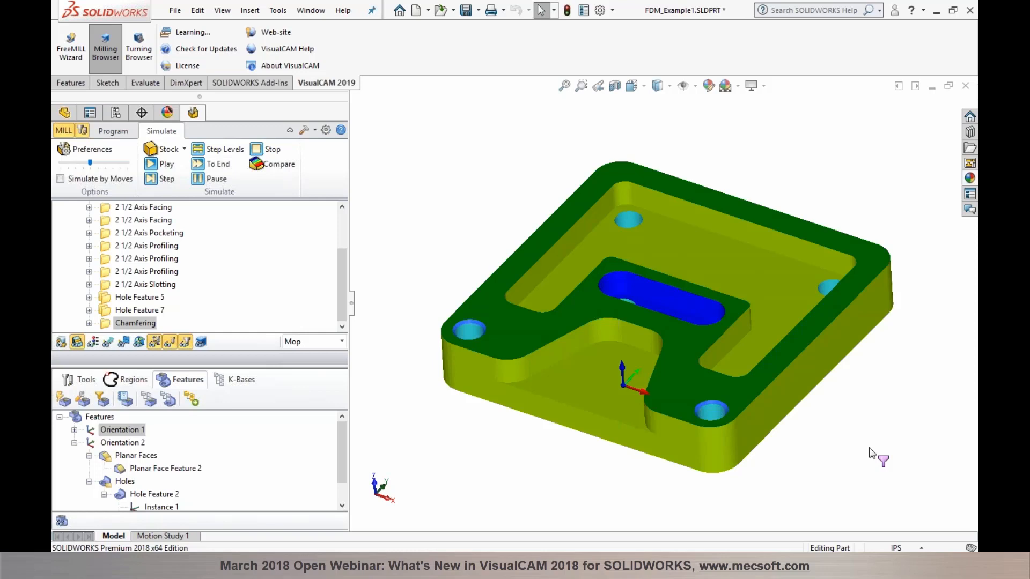
Step: Switch from the Simulate tab back to Program
click(110, 131)
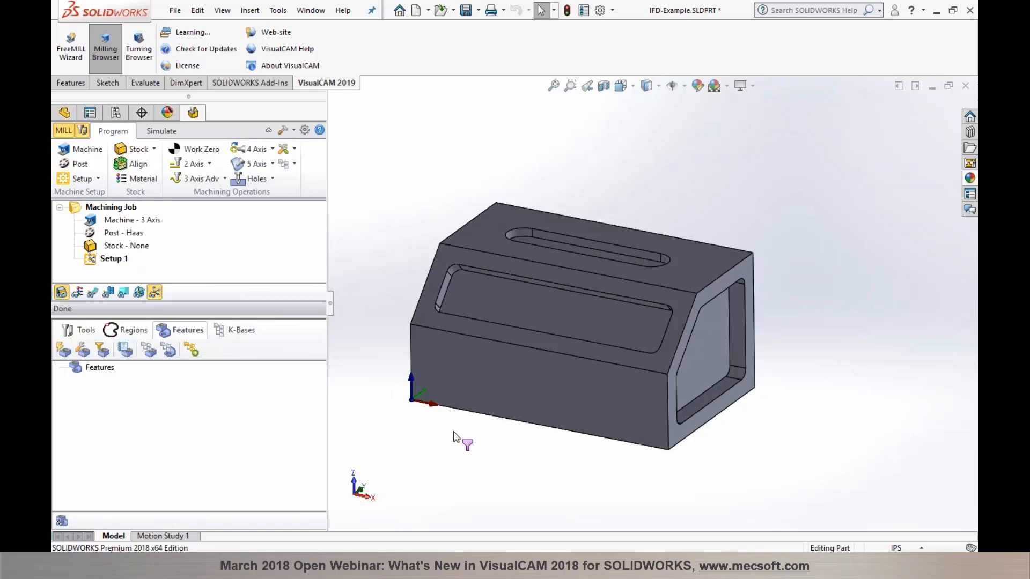
Step: Run automatic feature detection and expand Orientation 1 and Orientation 2 to review them
click(63, 351)
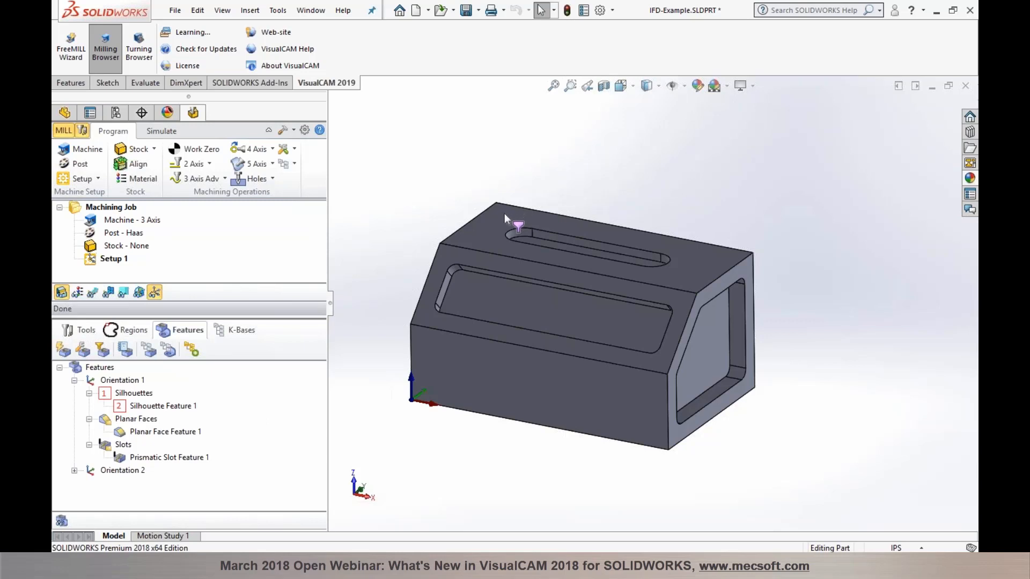
click(138, 381)
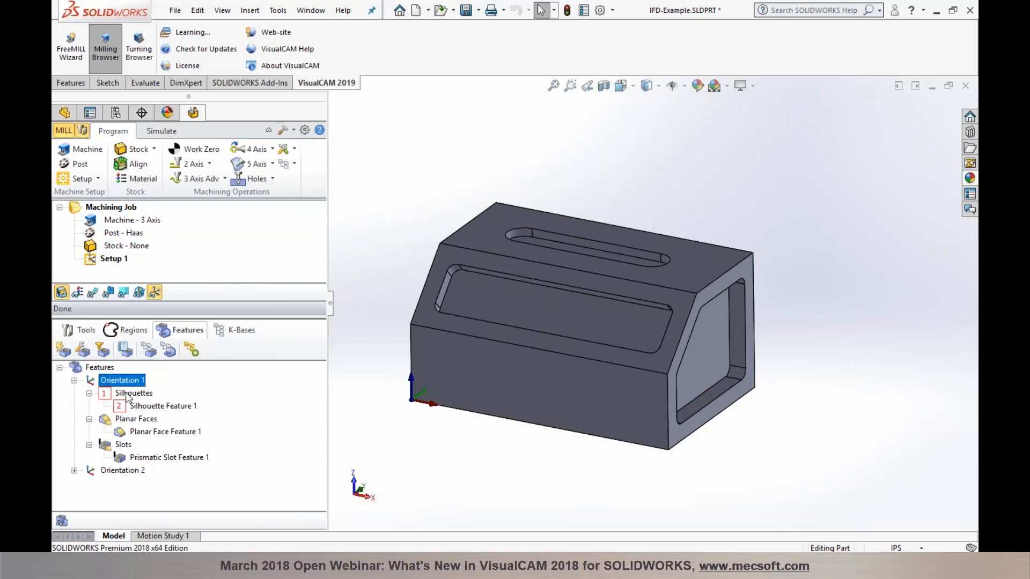
click(62, 520)
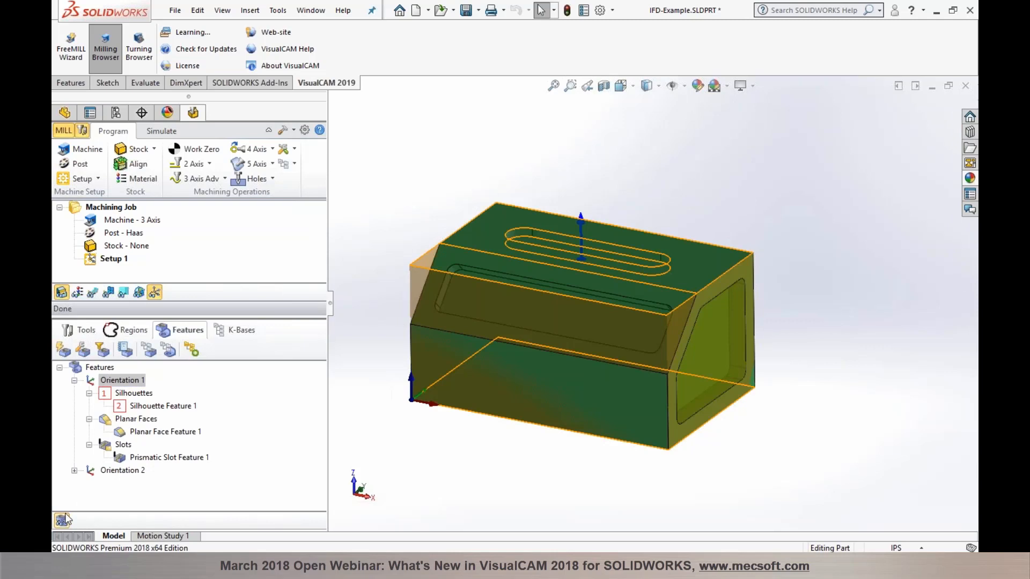
click(119, 471)
click(76, 471)
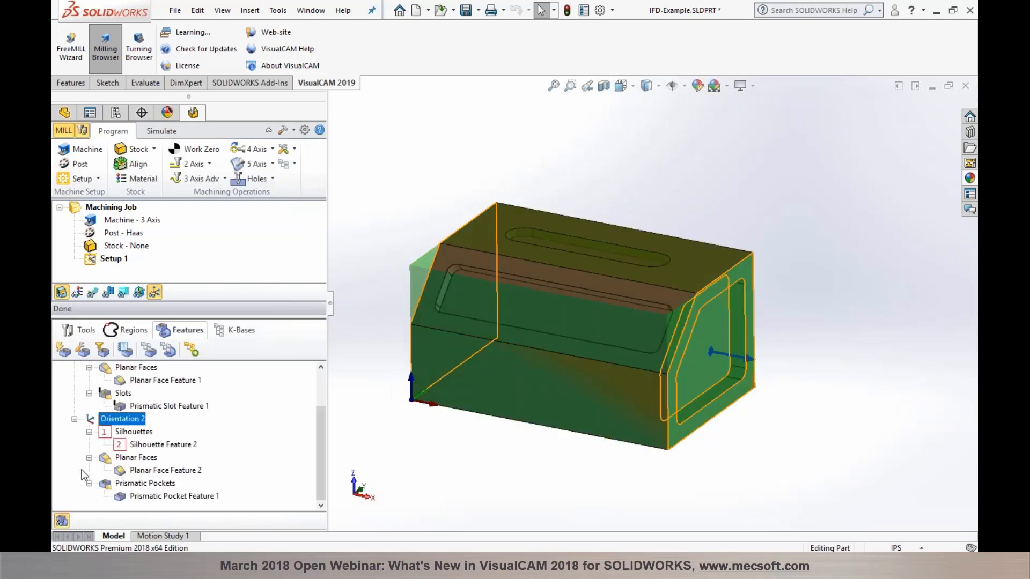
Step: Inspect the end-face pocket, collapse both orientations, and start interactive feature detection
click(715, 378)
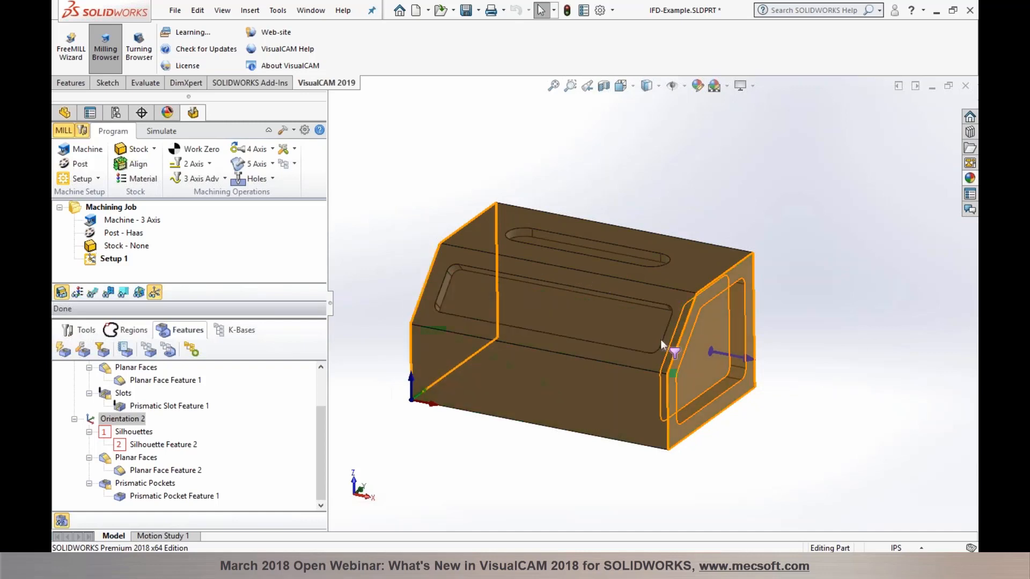
scroll(139, 390, up, 2)
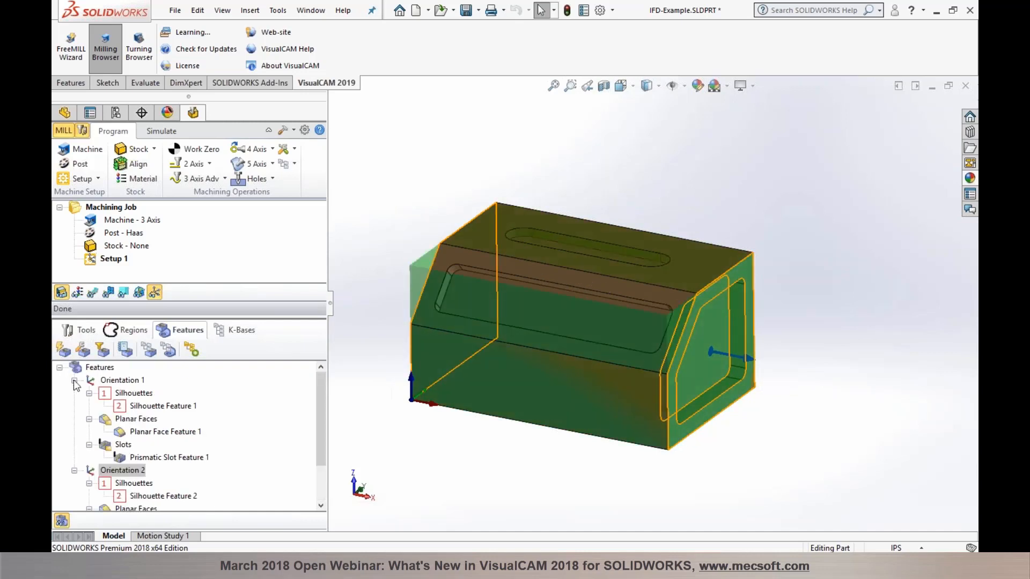
click(74, 380)
click(74, 393)
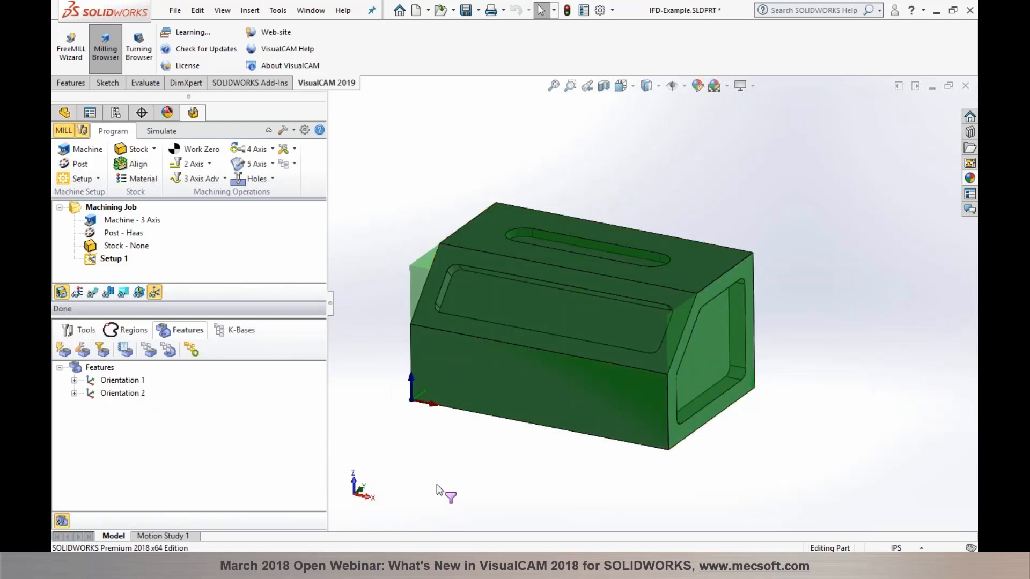
click(82, 350)
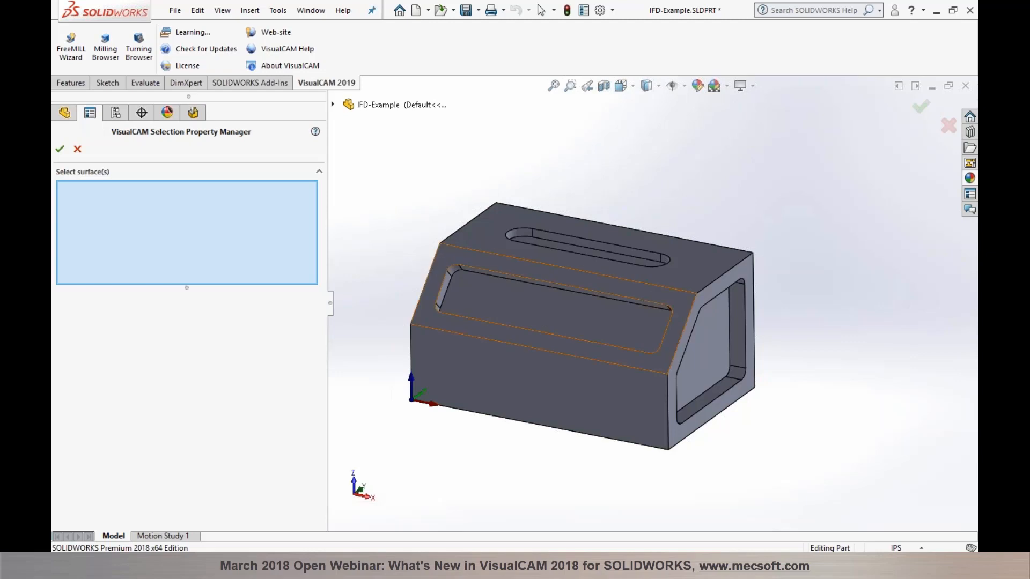
Step: Detect features on the front sloped face, creating Orientation 3
click(458, 259)
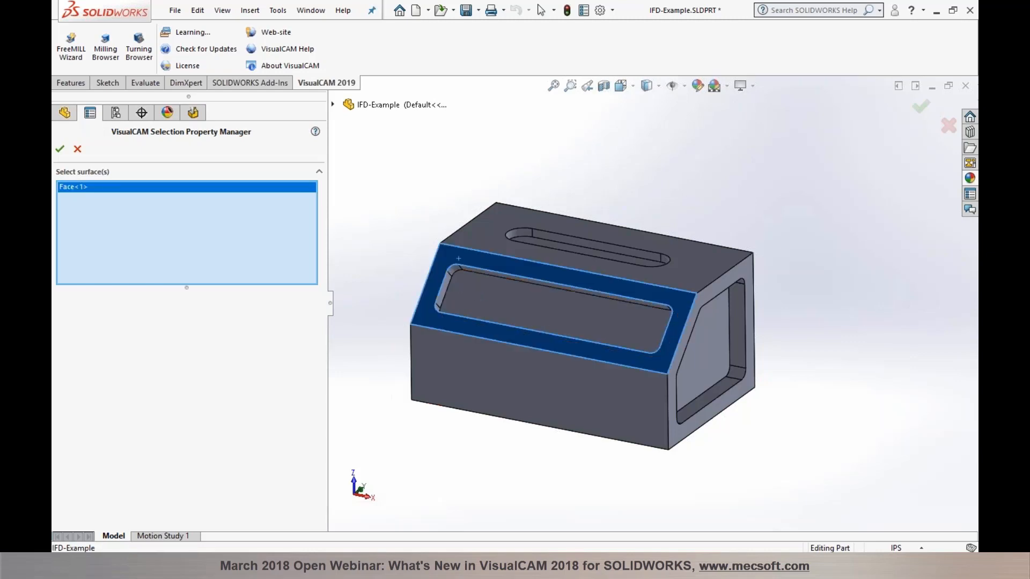
click(60, 152)
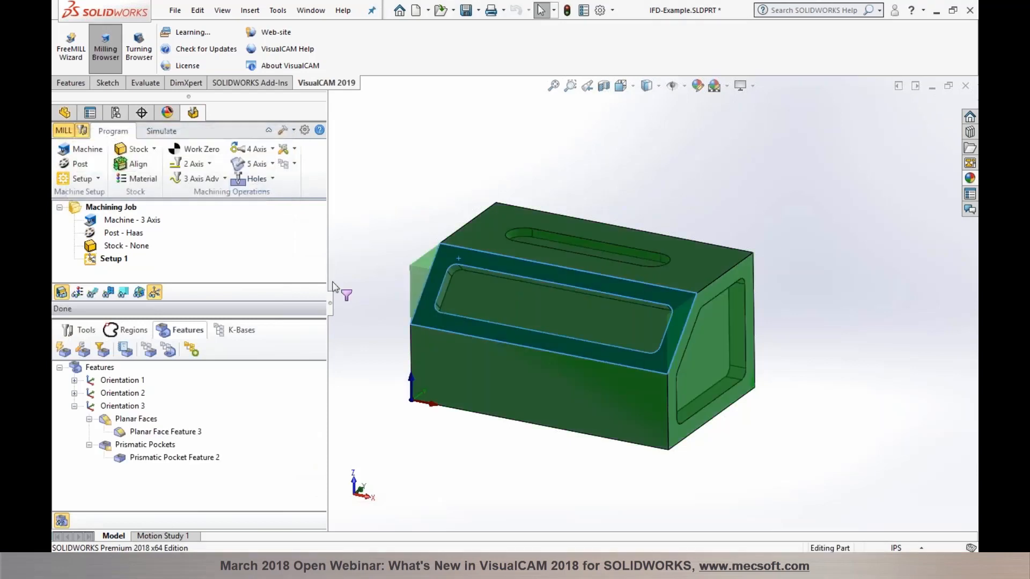
click(123, 407)
Step: Review Orientation 3's Planar Face Feature 3 and the 0.375-deep Prismatic Pocket Feature 2
click(124, 419)
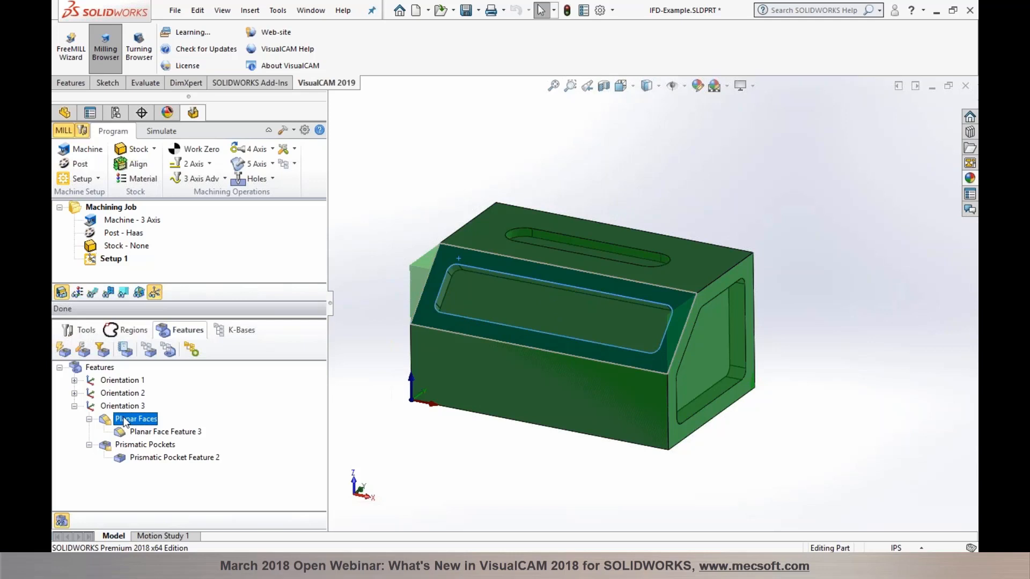
click(123, 449)
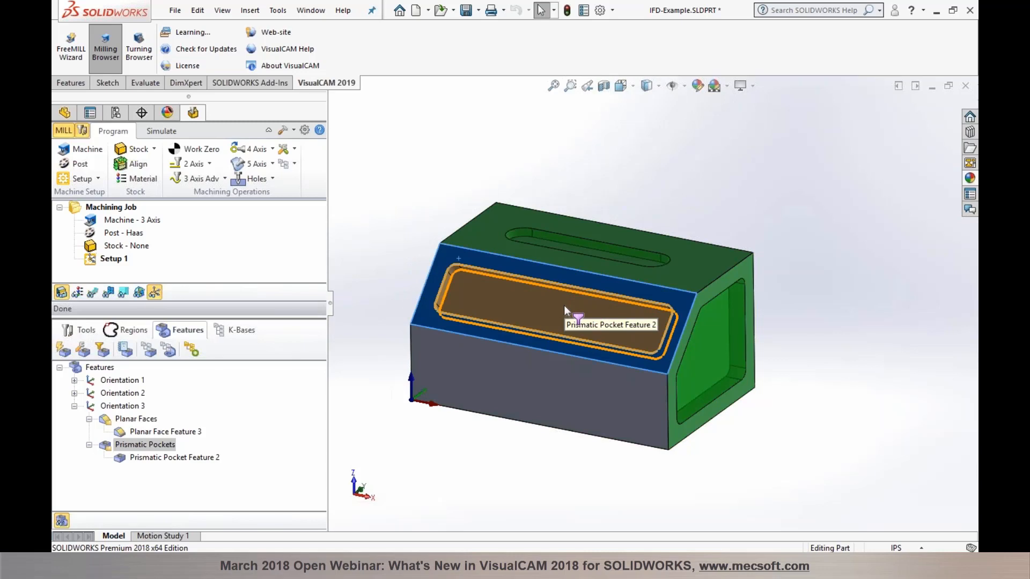
click(134, 432)
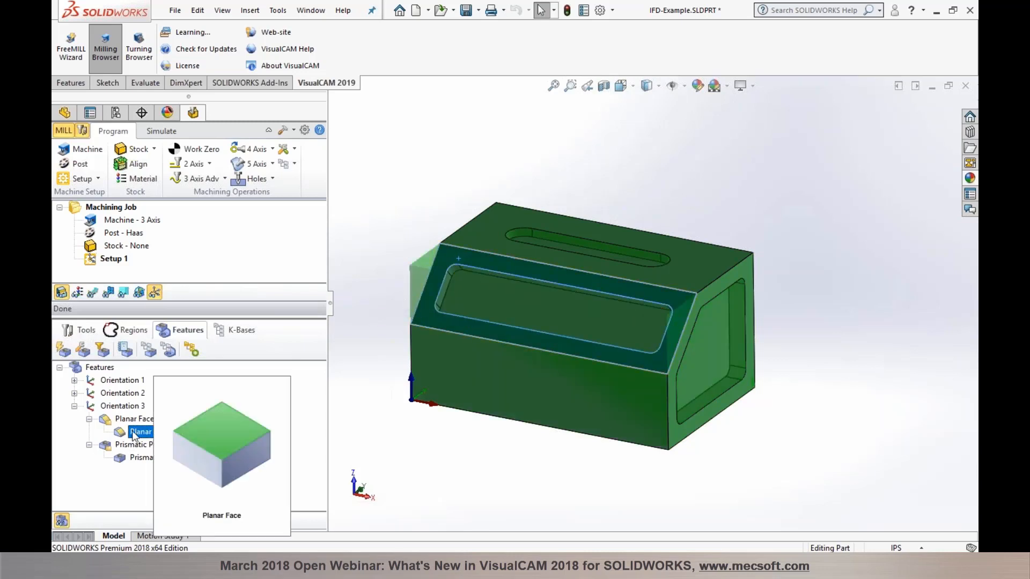
mouse_move(128, 462)
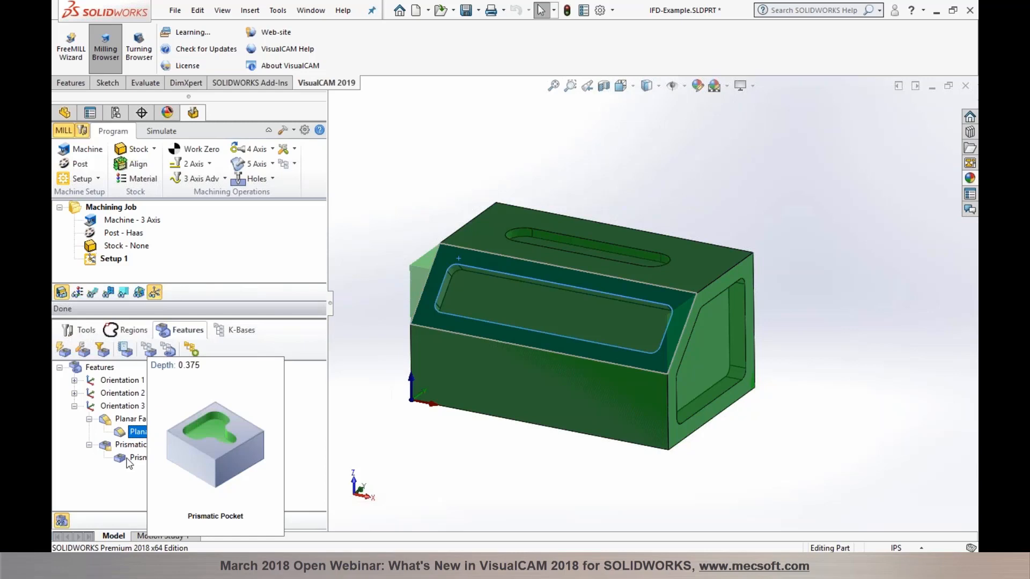
click(394, 197)
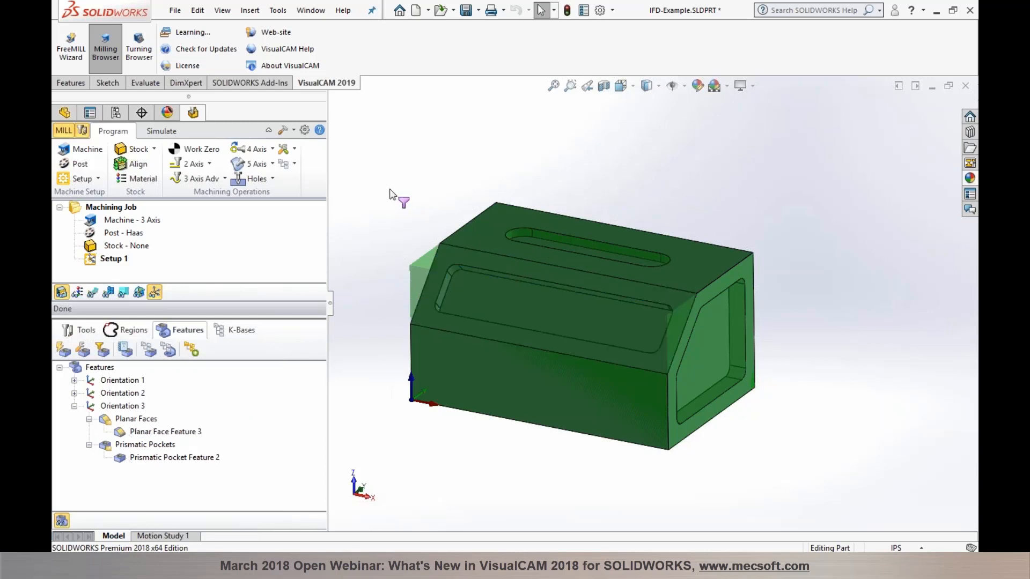
scroll(391, 200, down, 2)
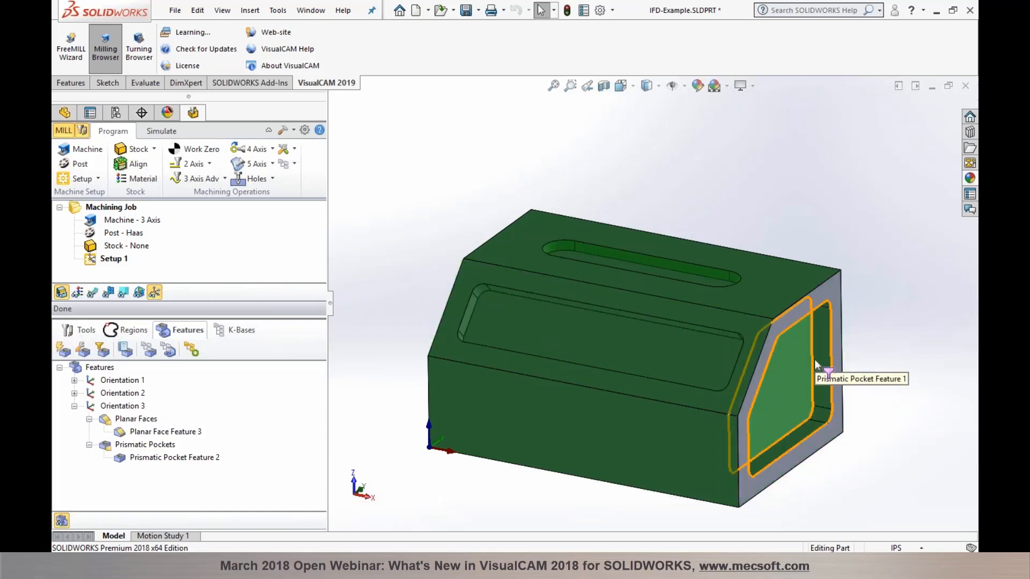
Step: Create a Facing operation on the sloped Planar Face Feature 3
click(634, 296)
right_click(635, 296)
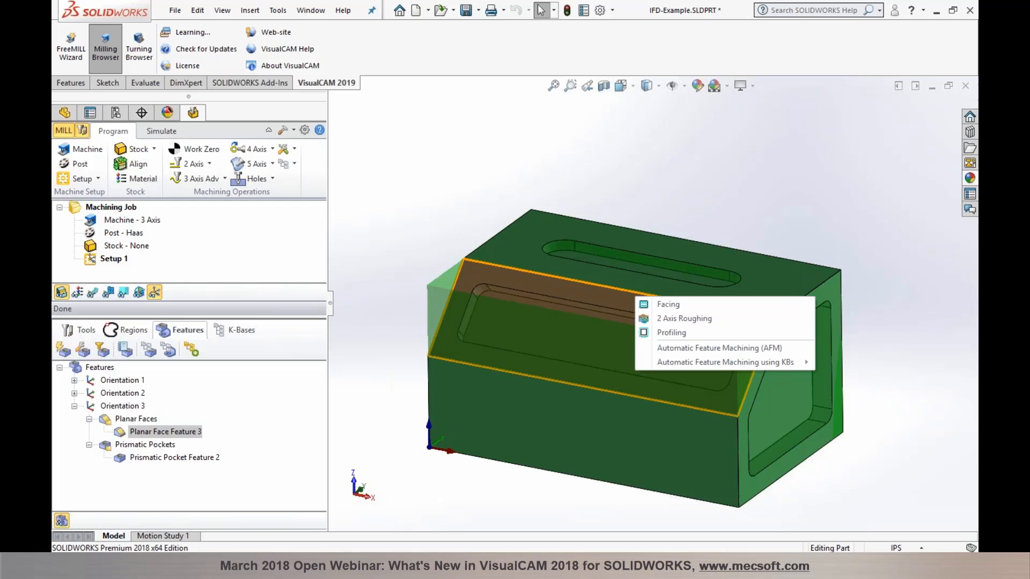
click(665, 304)
right_click(661, 304)
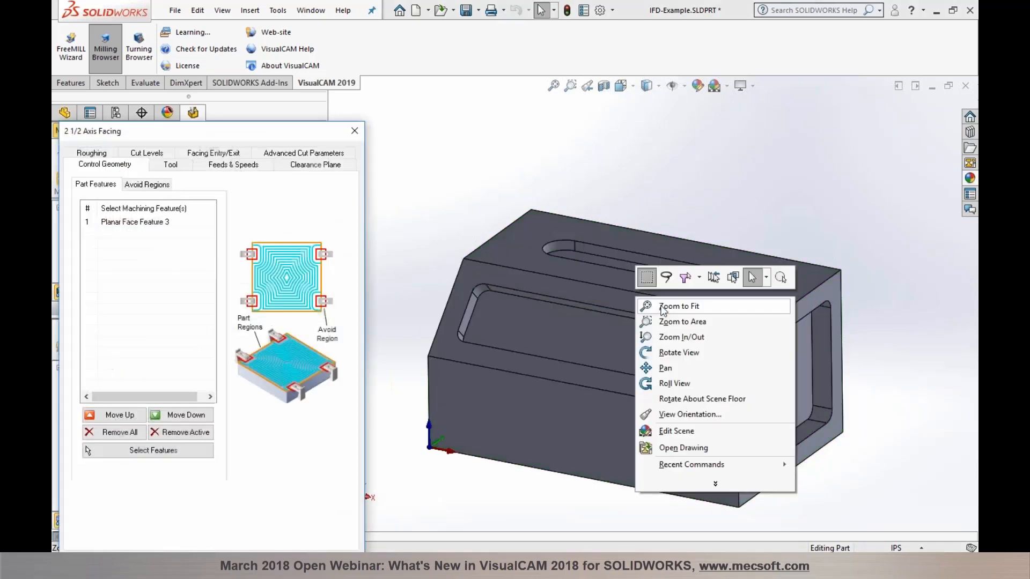
click(430, 516)
drag(234, 132, 256, 61)
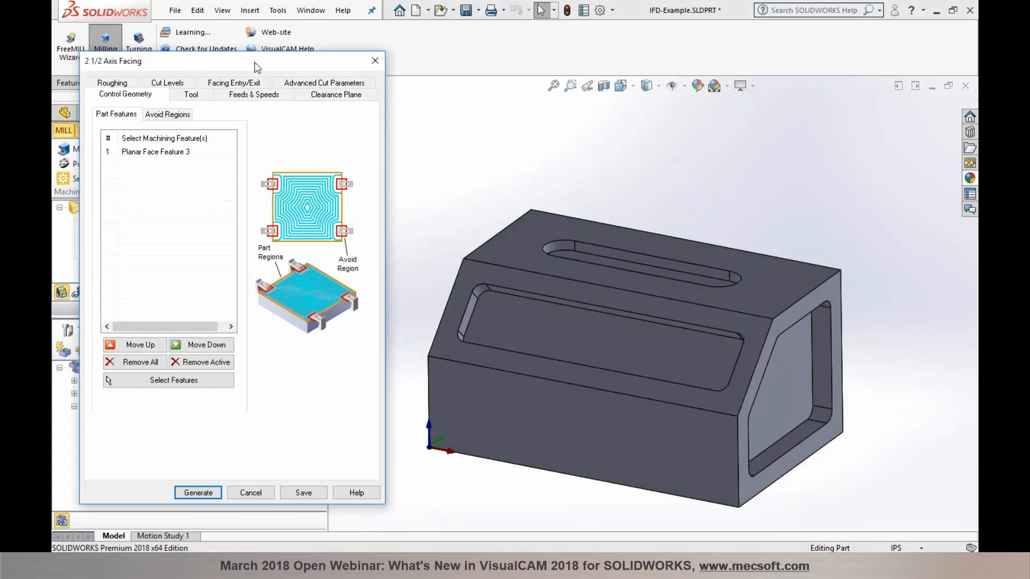
Step: Review the Tool, Cut Levels and Roughing settings, then generate the facing toolpath
click(195, 94)
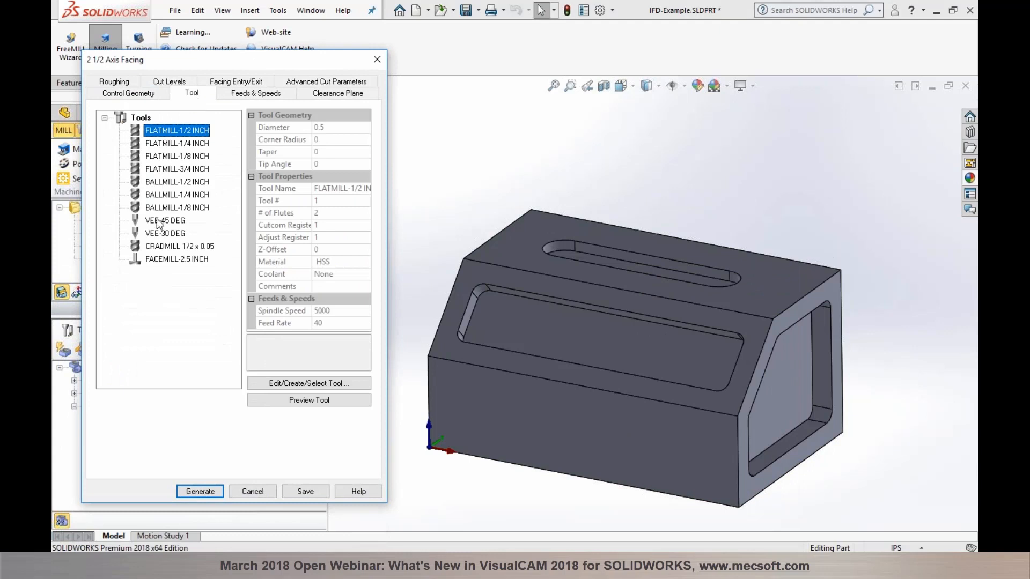
click(150, 82)
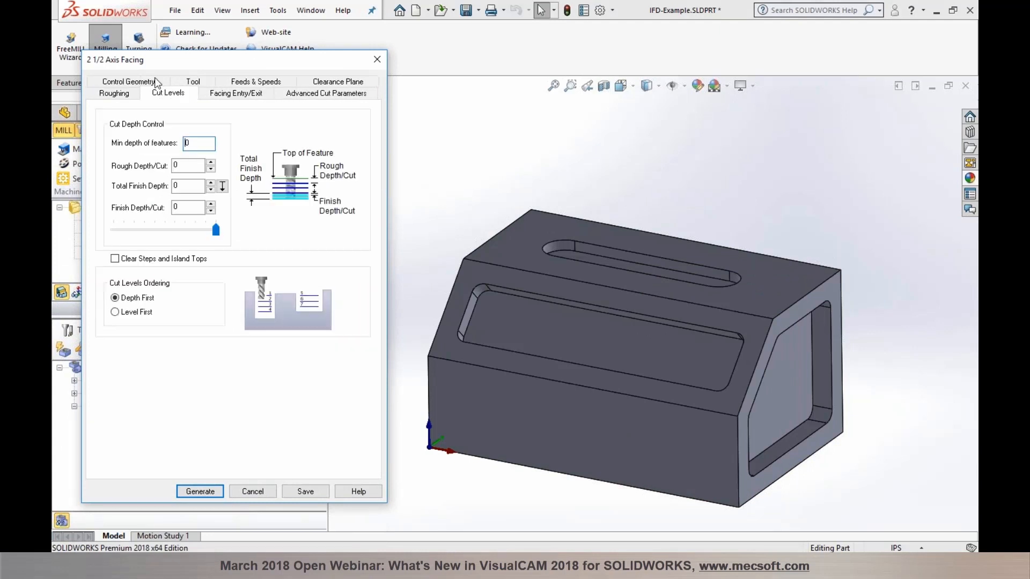
click(114, 92)
click(189, 492)
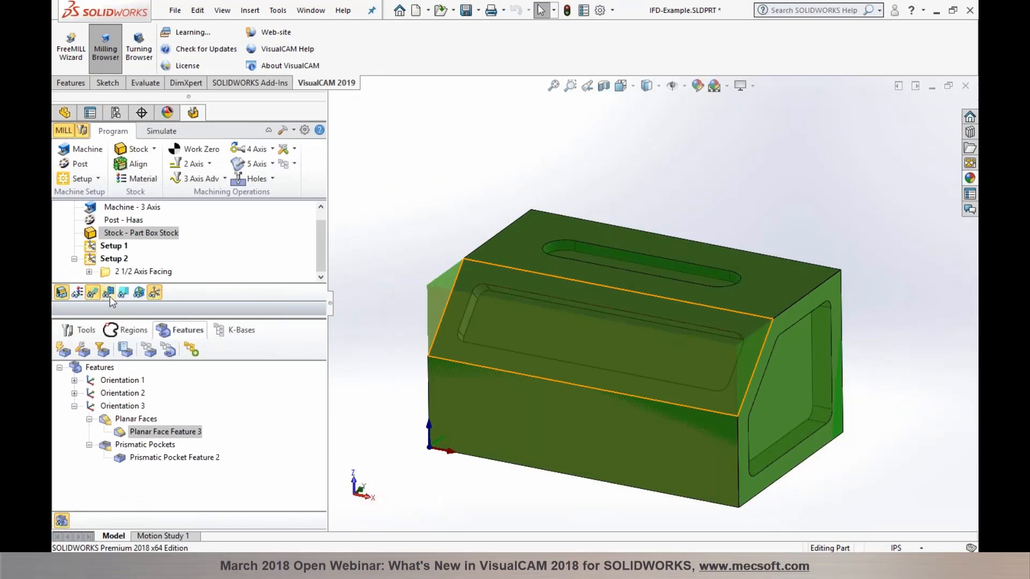
click(124, 272)
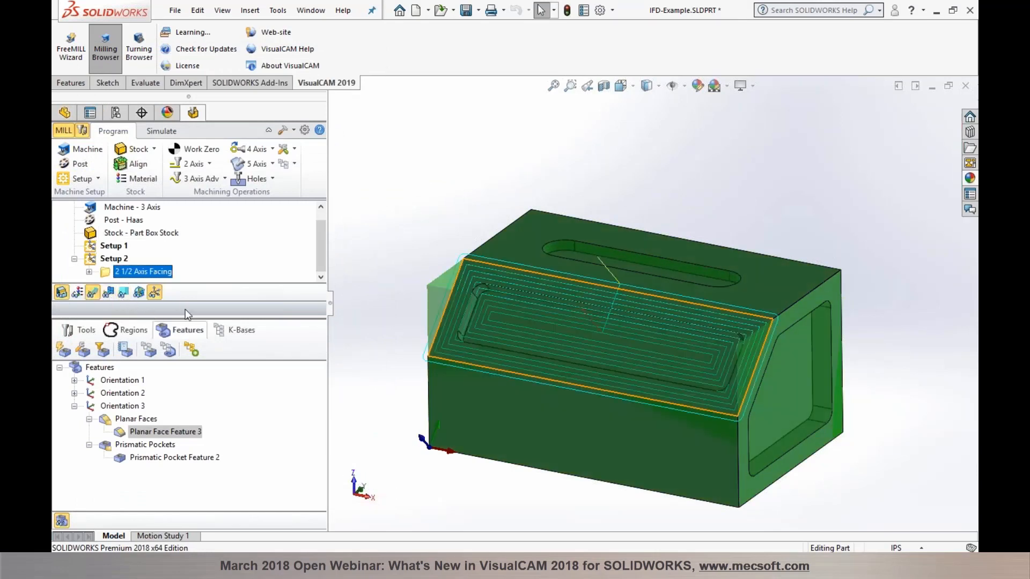
drag(184, 316, 185, 352)
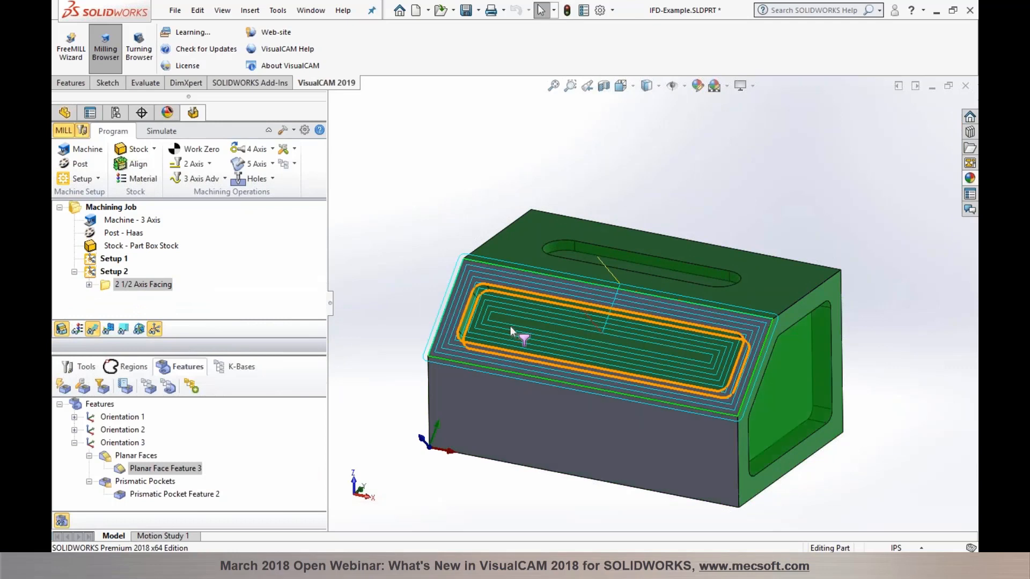
Step: Generate a 2 1/2 Axis Pocketing toolpath for Prismatic Pocket Feature 2
right_click(510, 326)
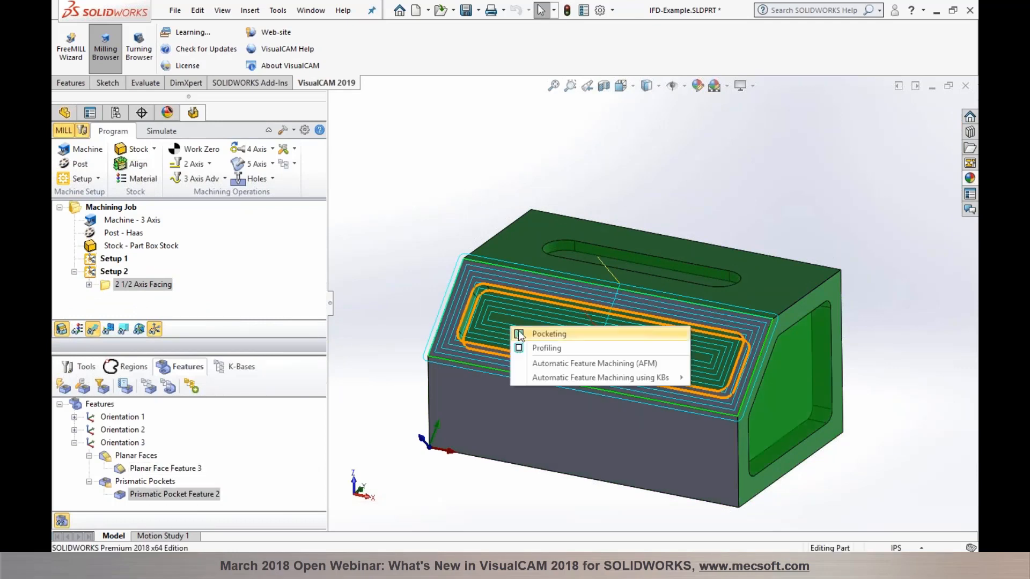
click(539, 334)
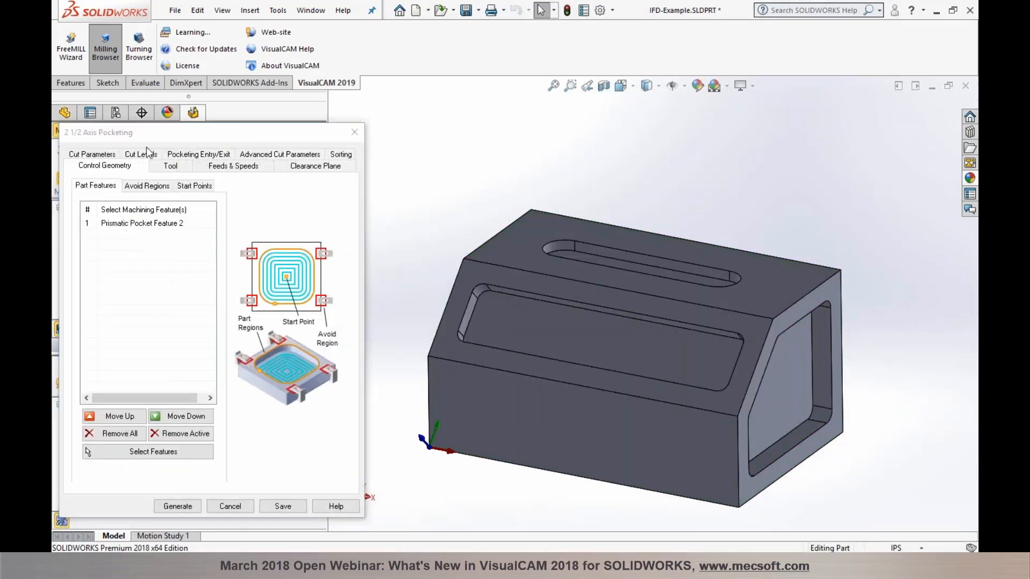
click(141, 154)
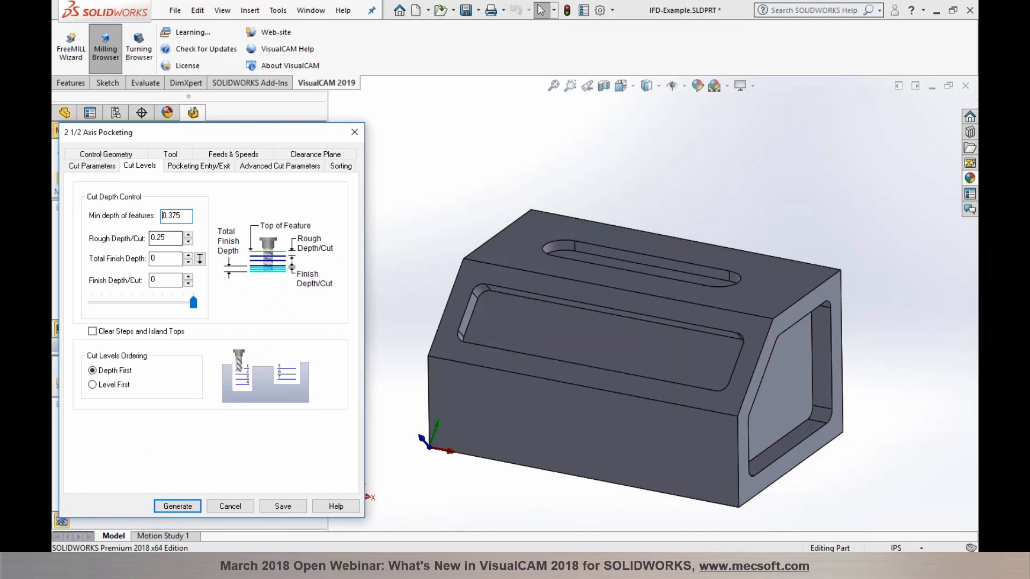
click(173, 506)
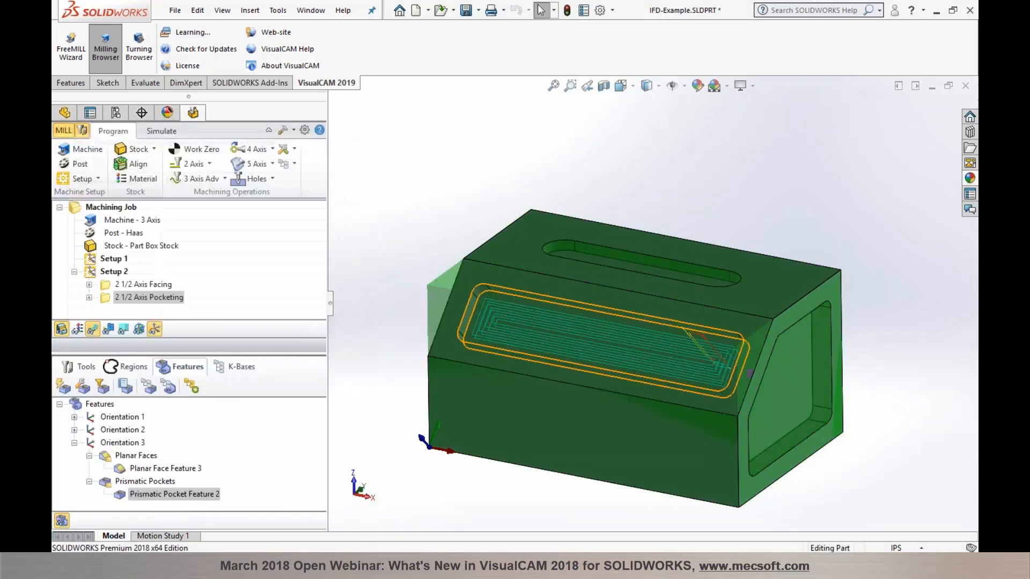
click(452, 486)
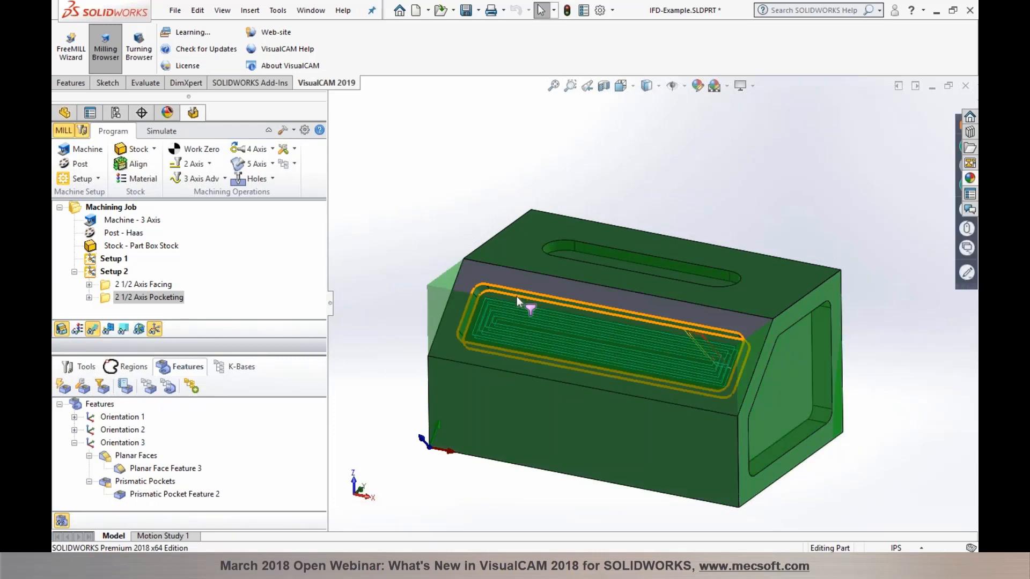
Step: Add a 2 1/2 Axis Profiling operation for the pocket, check its tool and cut levels, and generate it
right_click(516, 296)
click(535, 318)
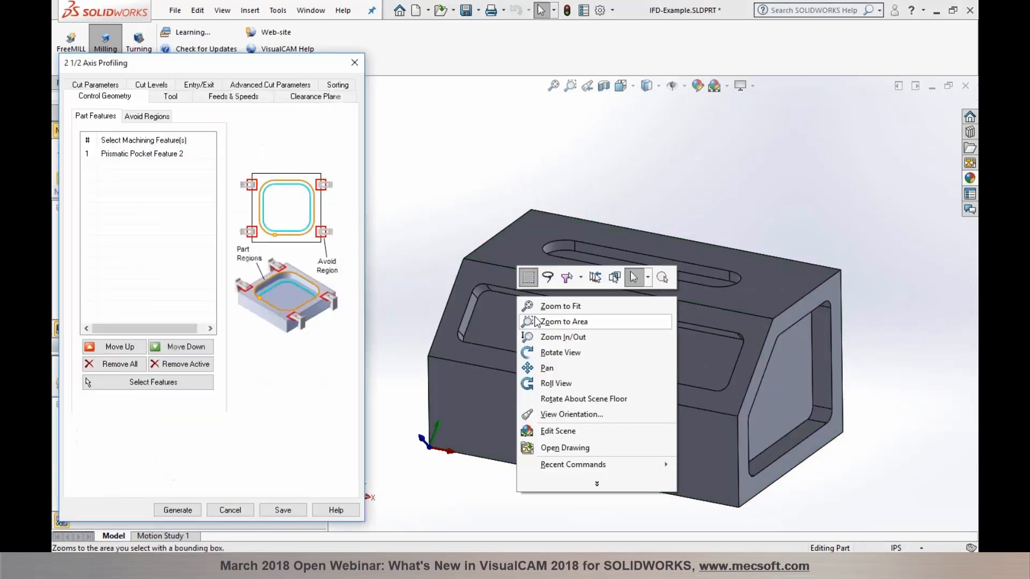
click(433, 290)
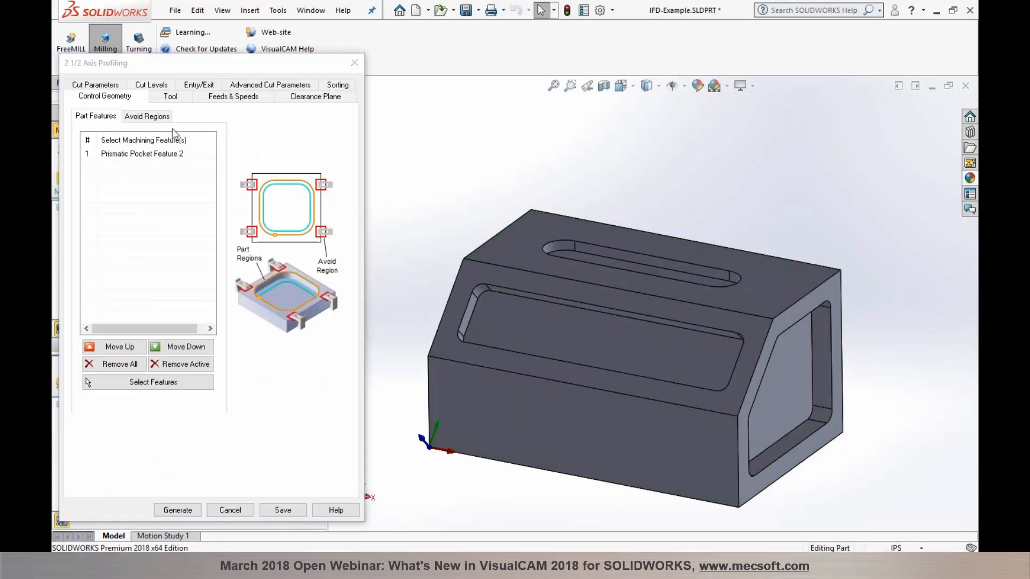
click(171, 98)
click(150, 85)
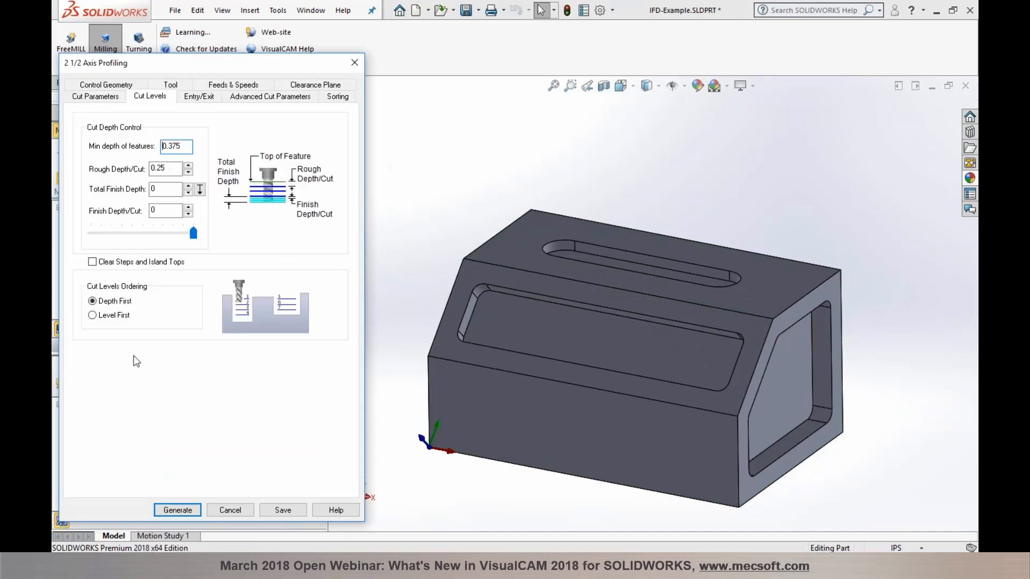
click(174, 510)
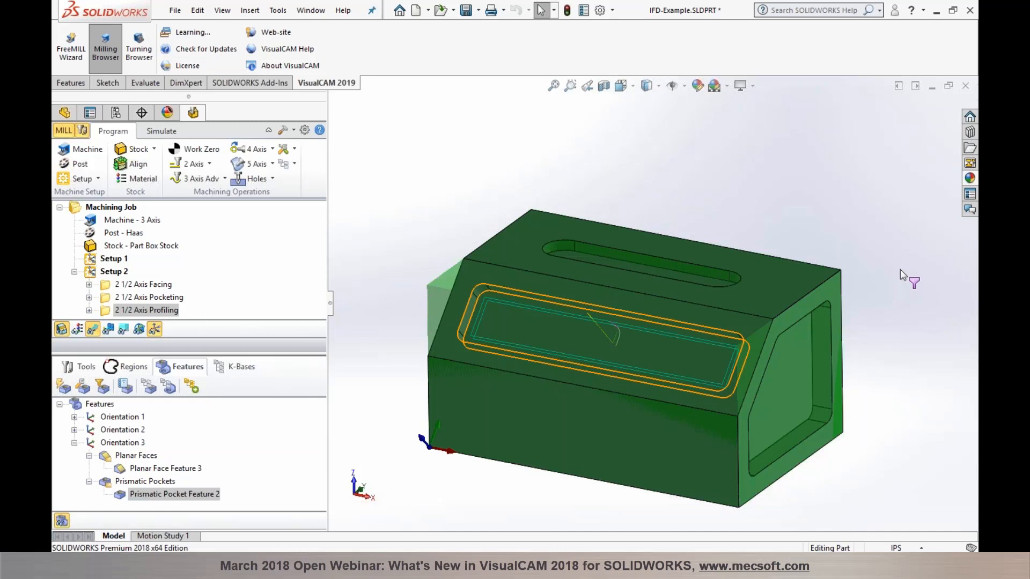
Step: Show the Slotting options for the top-face slot, then dismiss them without machining
click(673, 263)
right_click(673, 263)
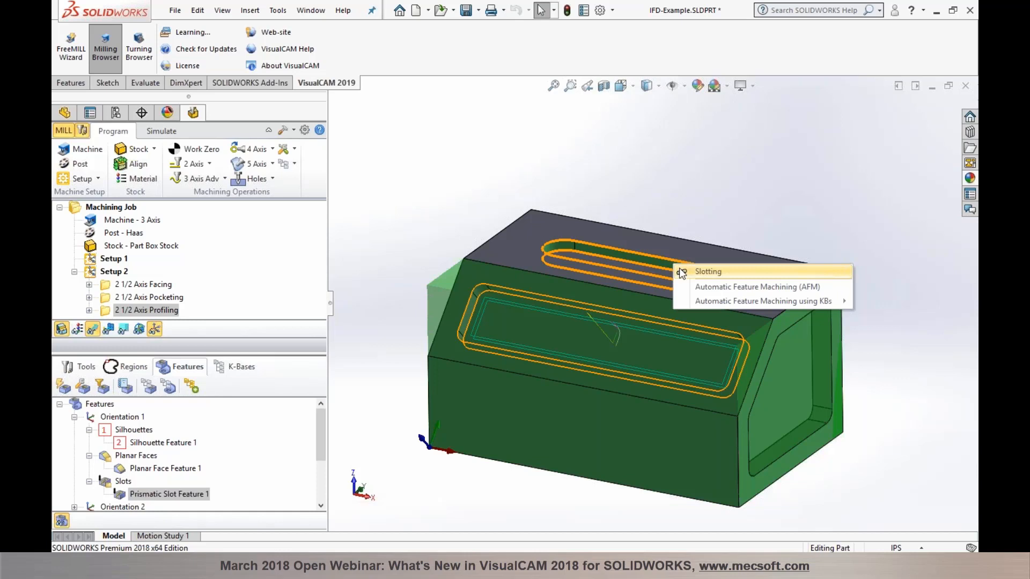
click(694, 208)
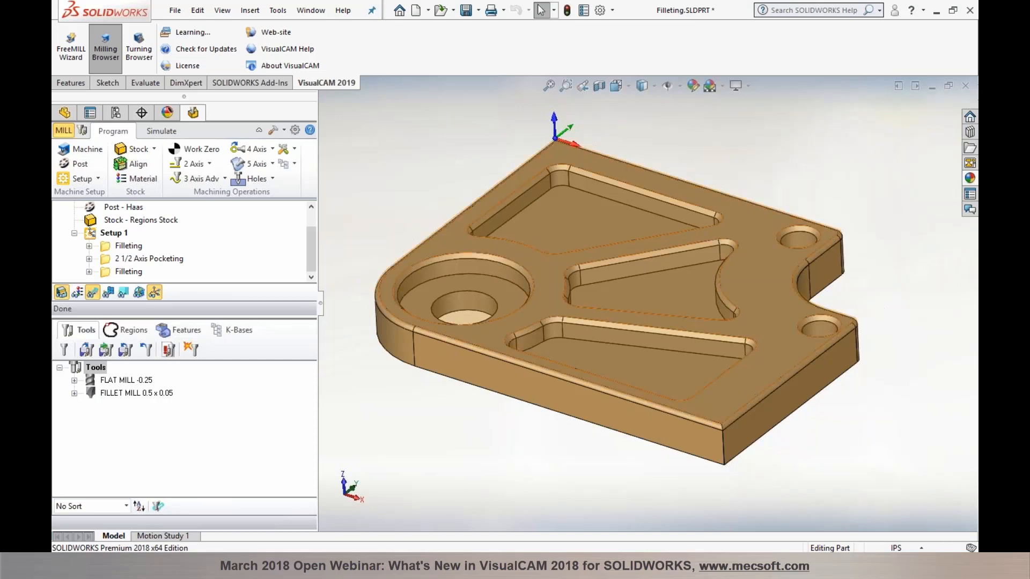
Step: Run Find Features and check Fillet Feature 1's Filleting option on the top outer edge
click(167, 350)
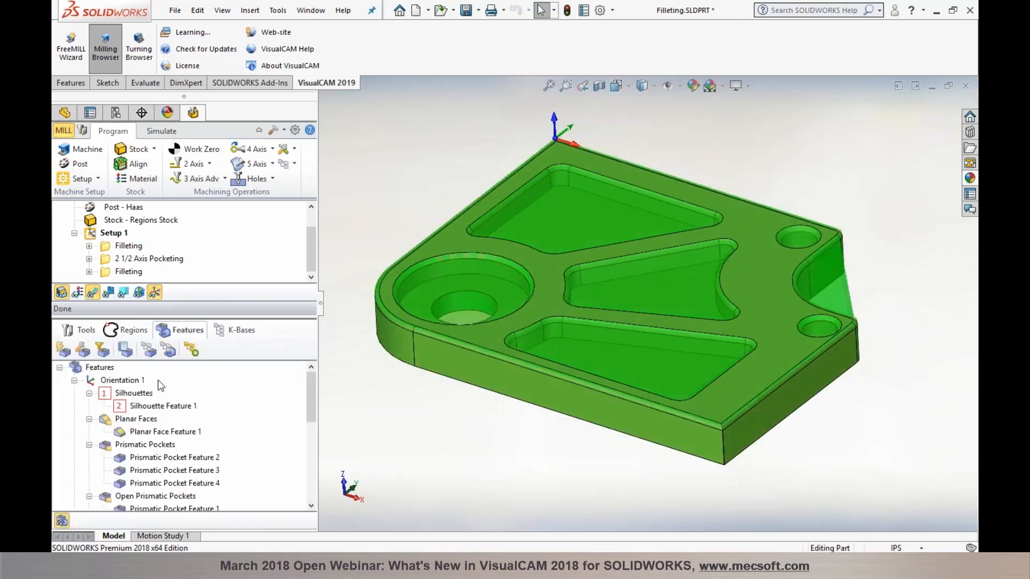
scroll(145, 439, down, 3)
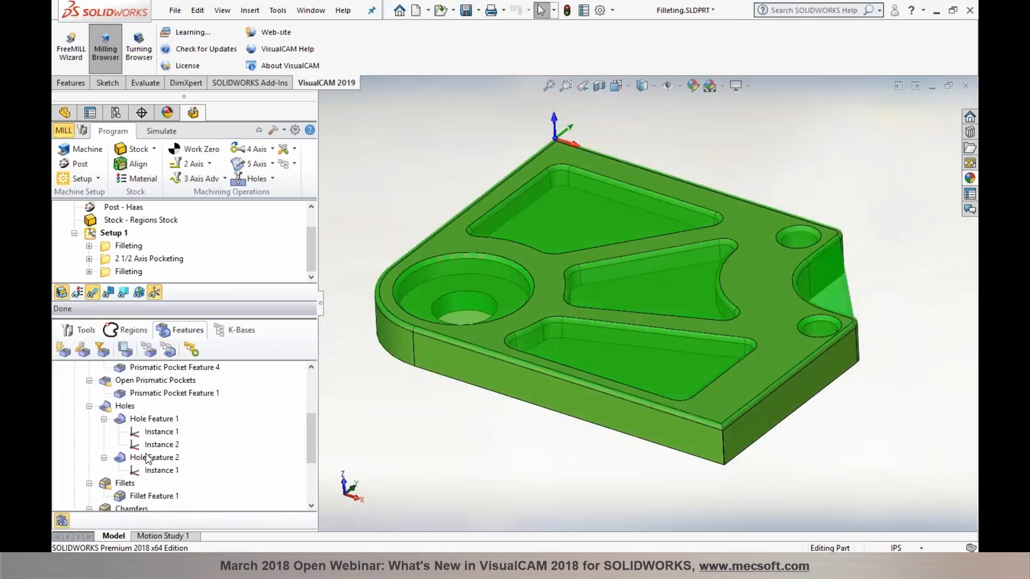
click(143, 496)
middle_drag(498, 453, 493, 356)
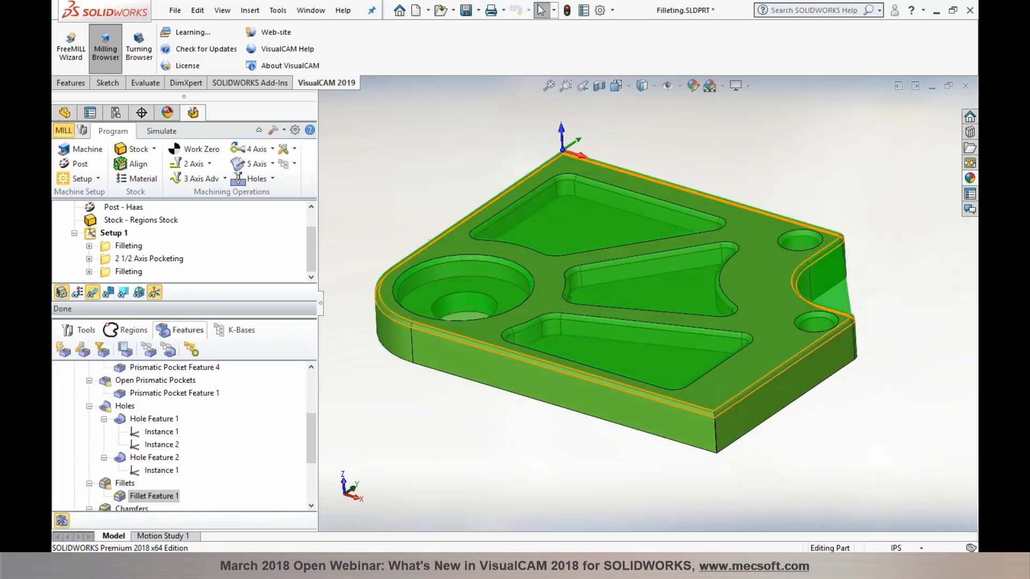
right_click(499, 352)
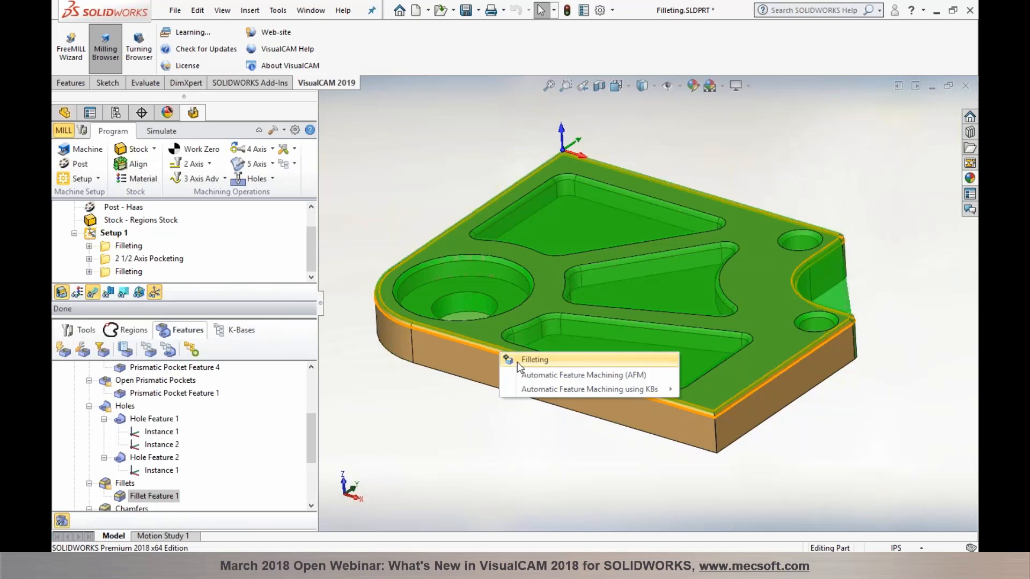
click(457, 428)
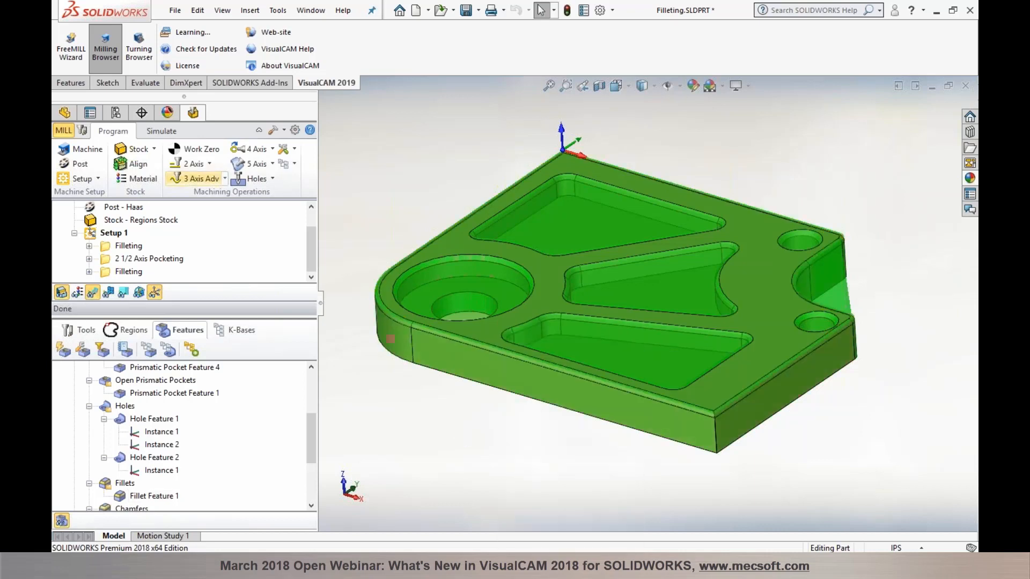
Step: Start a new 2 Axis Filleting operation, then cancel it
click(209, 163)
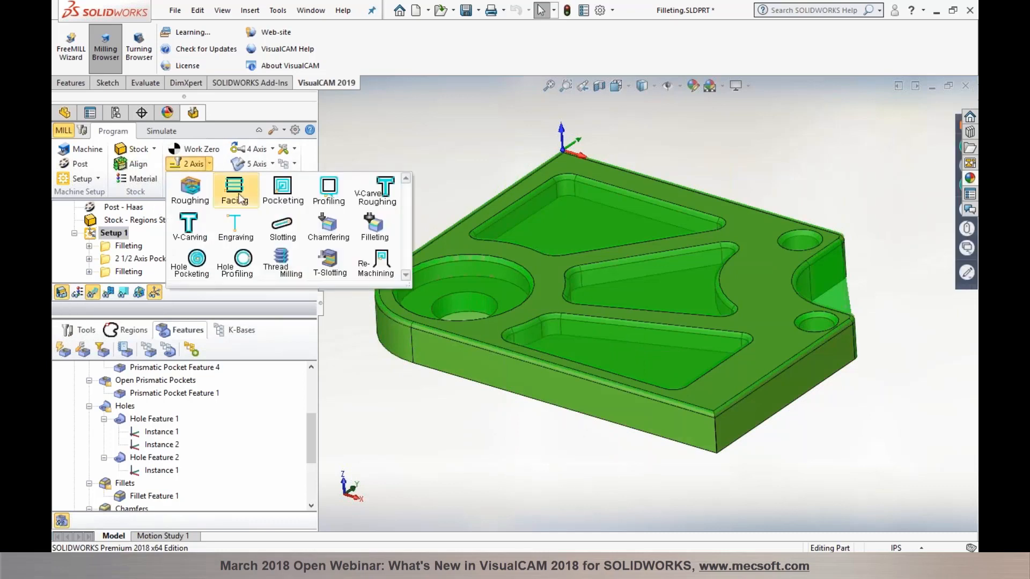
click(382, 239)
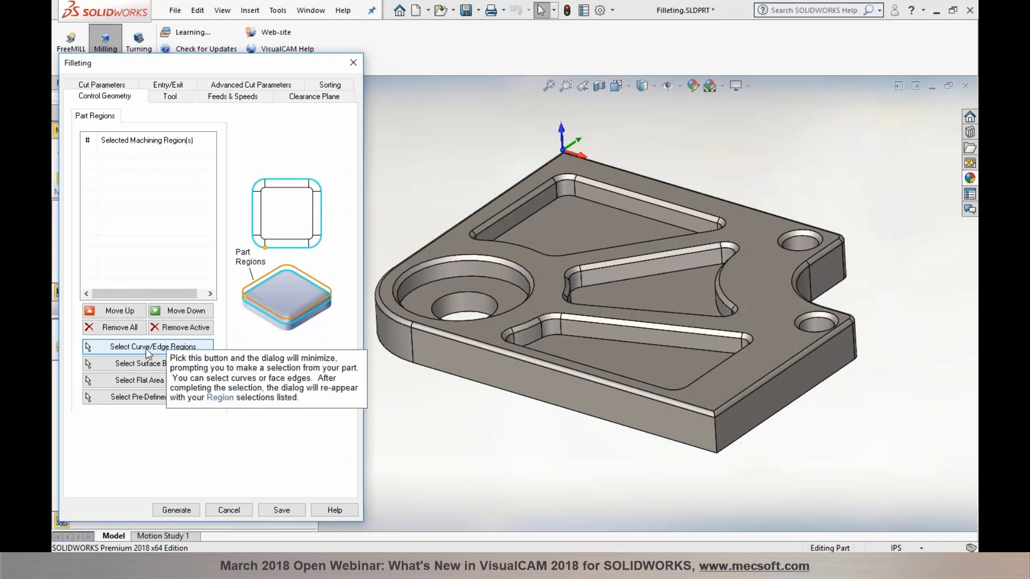
click(229, 510)
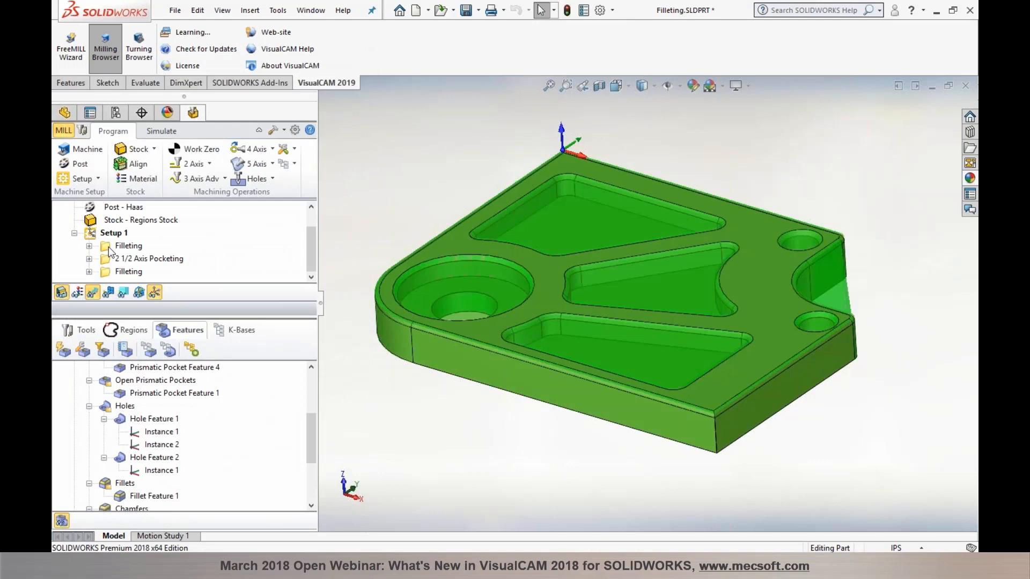
Step: Inspect the existing Filleting operation's FILLET MILL 0.5 x 0.05 tool and close without changes
double_click(109, 247)
click(167, 100)
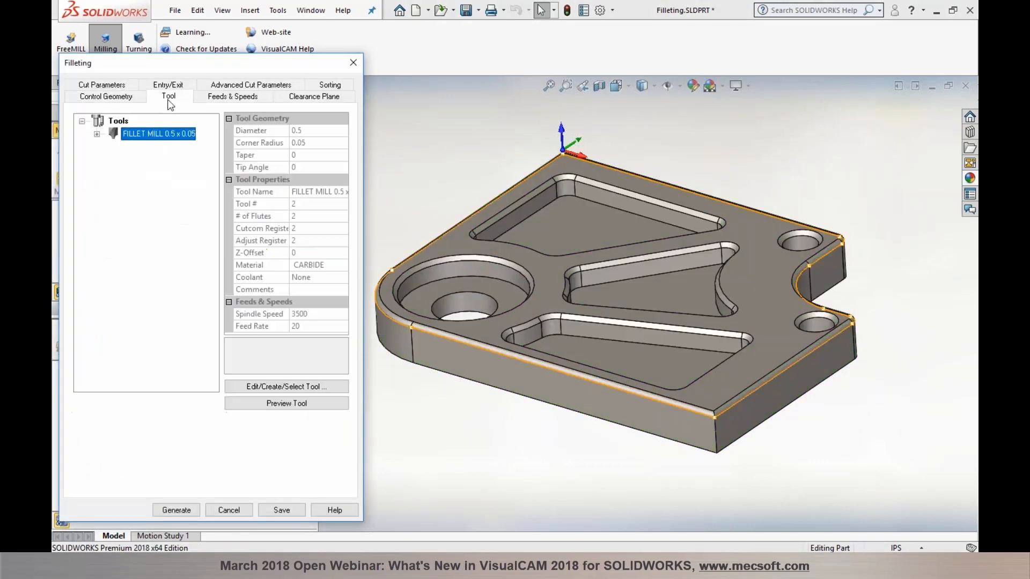
click(246, 386)
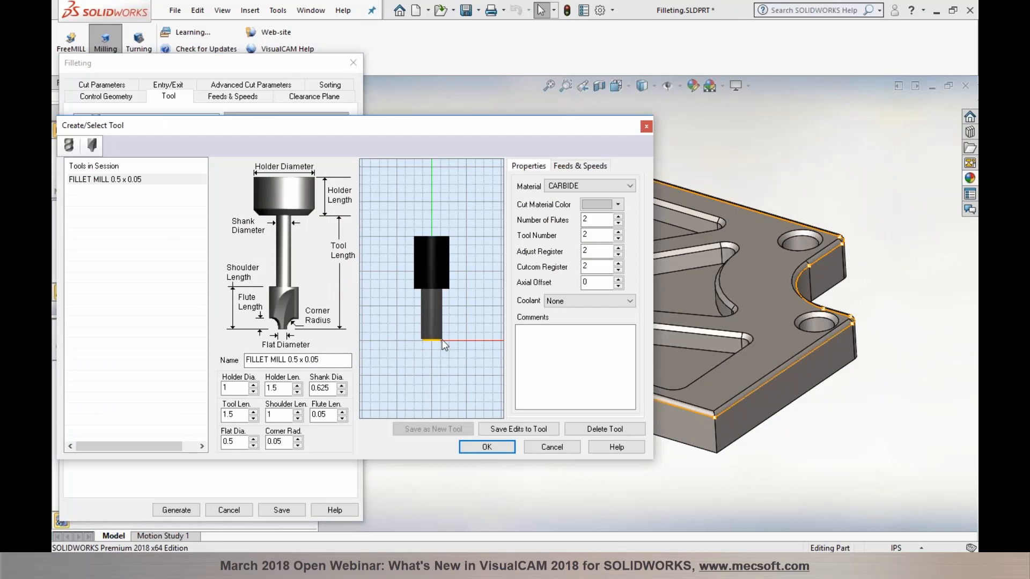
click(552, 447)
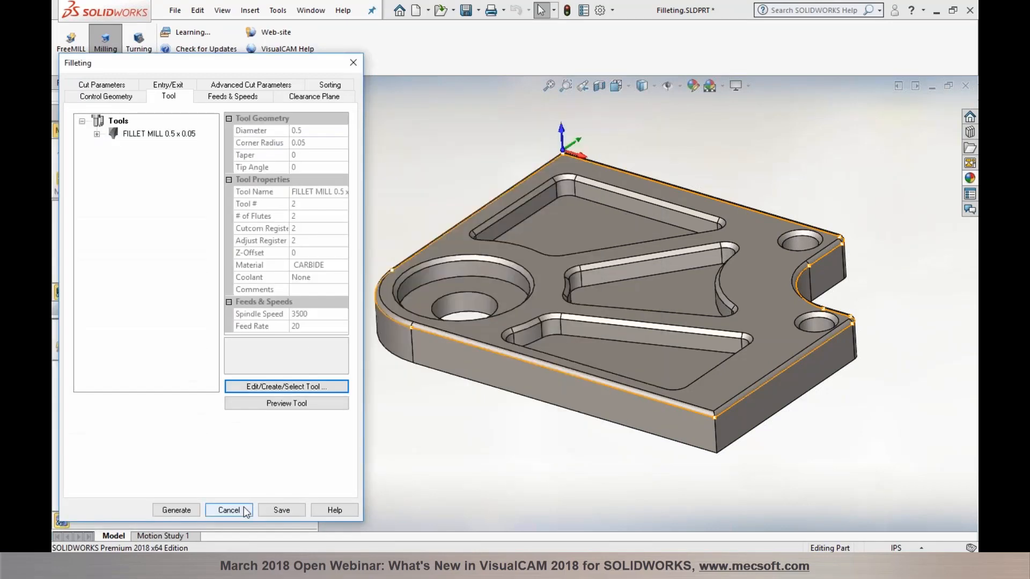
click(229, 510)
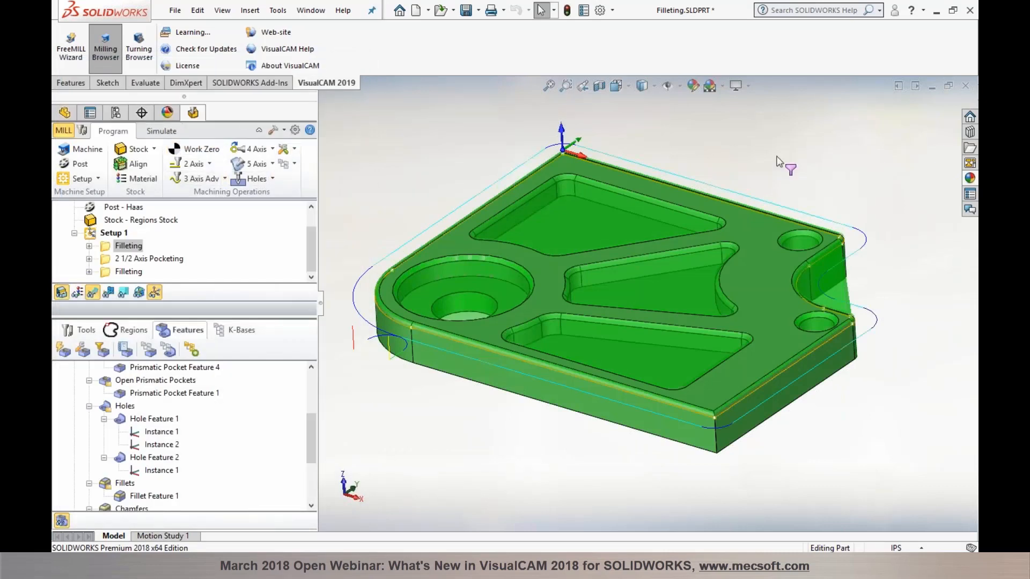
Step: Simulate the Filleting operation on the stock and orbit to inspect the rounded top edge
click(161, 131)
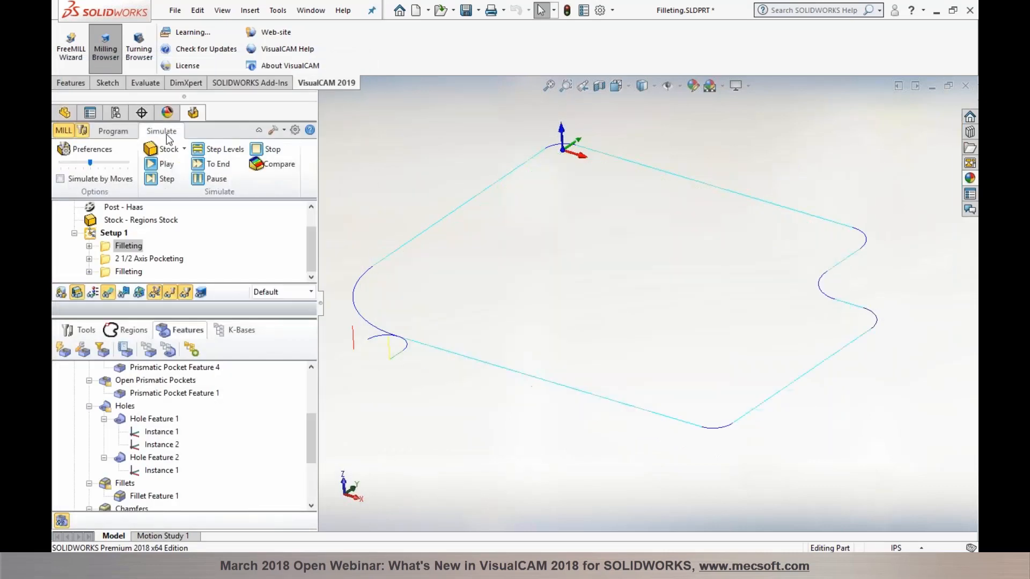
click(152, 162)
middle_drag(497, 426, 481, 407)
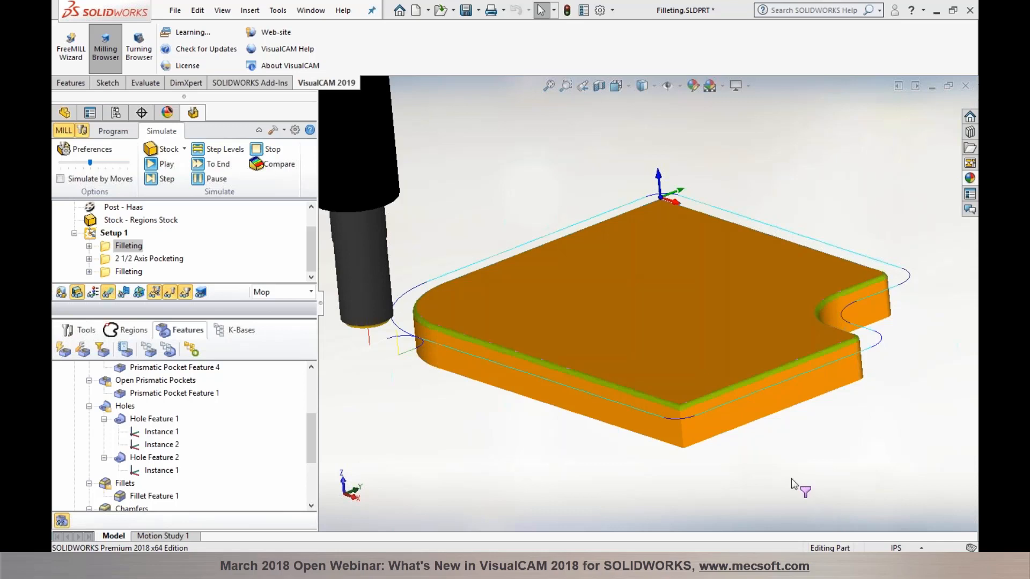
middle_drag(793, 479, 789, 458)
Step: Return to Program, enlarge the operations tree, and hide the feature highlighting on the part
click(114, 131)
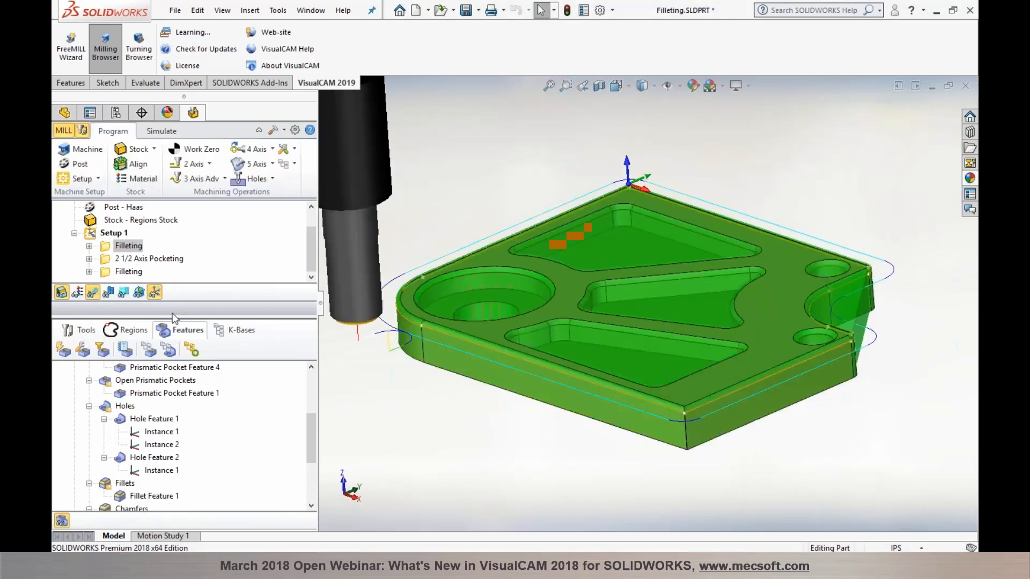
drag(173, 315, 173, 348)
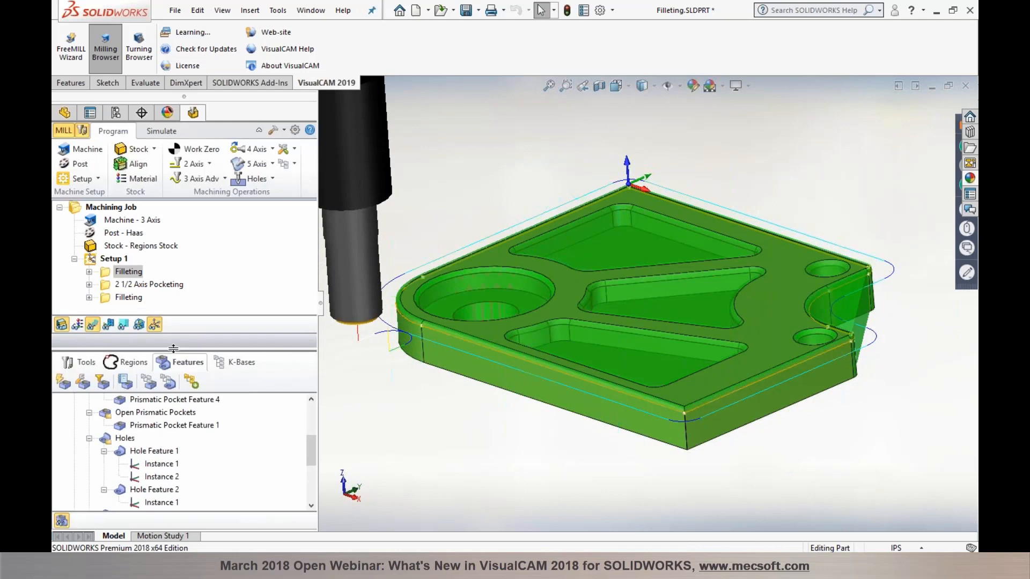
middle_drag(495, 458, 501, 456)
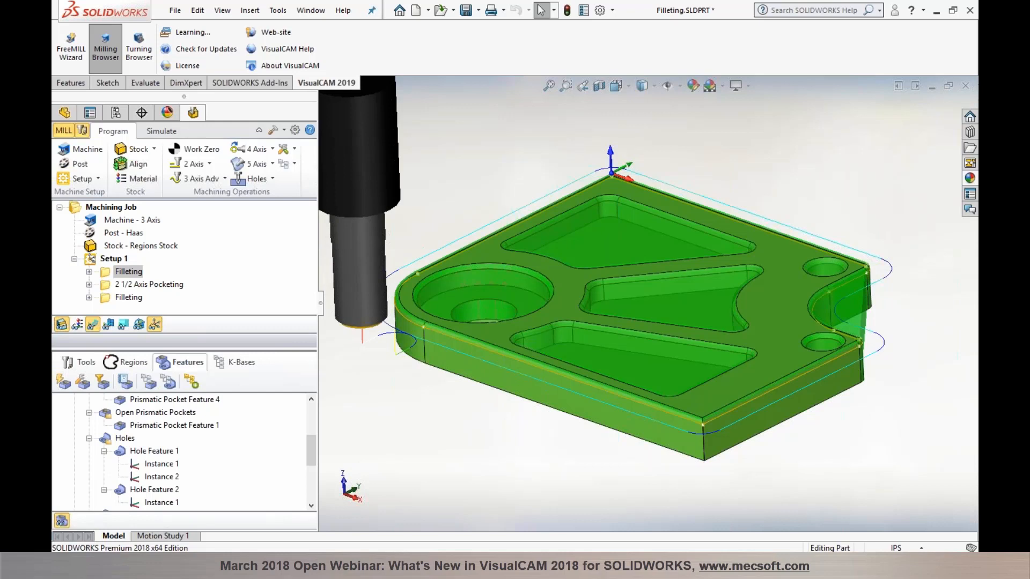
click(63, 521)
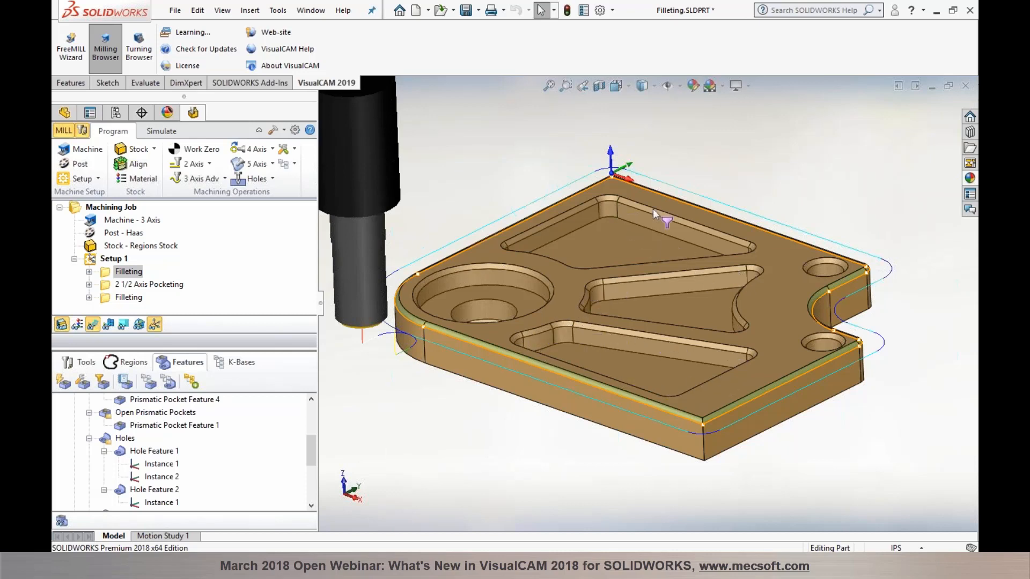
scroll(161, 435, up, 5)
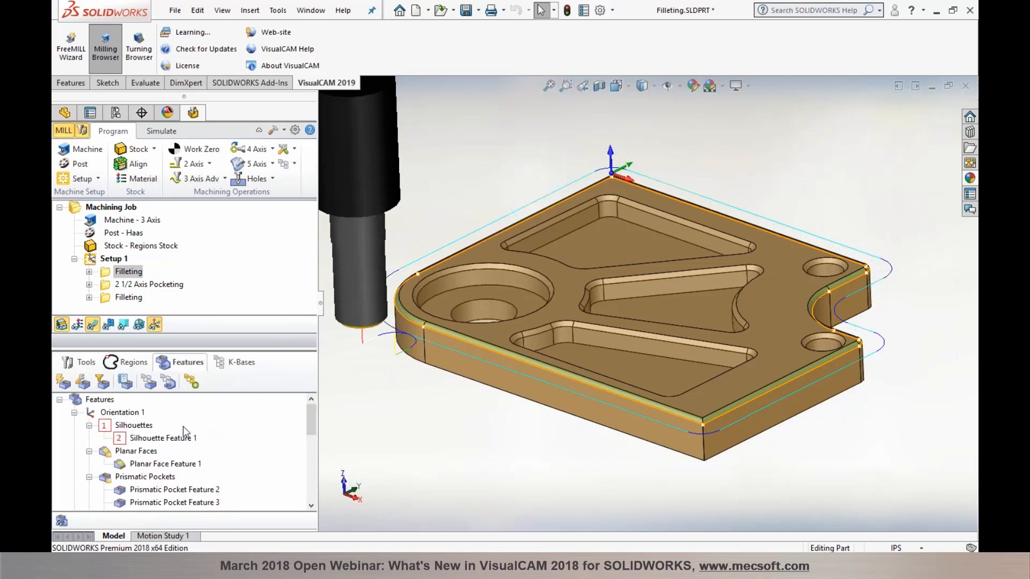
Step: Select Chamfer Feature 1, redisplay the features, and check the pocket's Chamfering menu before closing it
scroll(182, 429, down, 6)
click(139, 439)
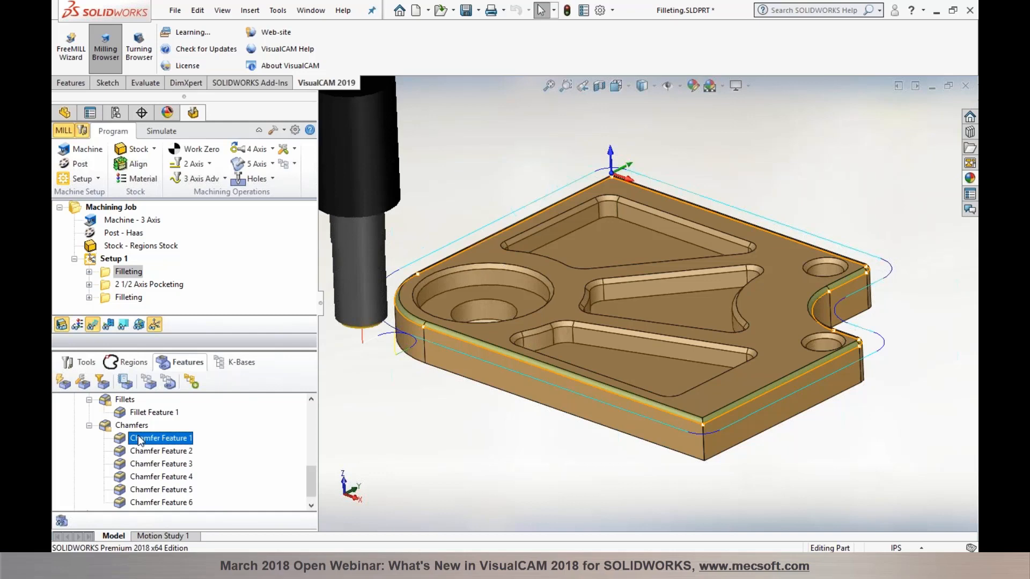
click(60, 524)
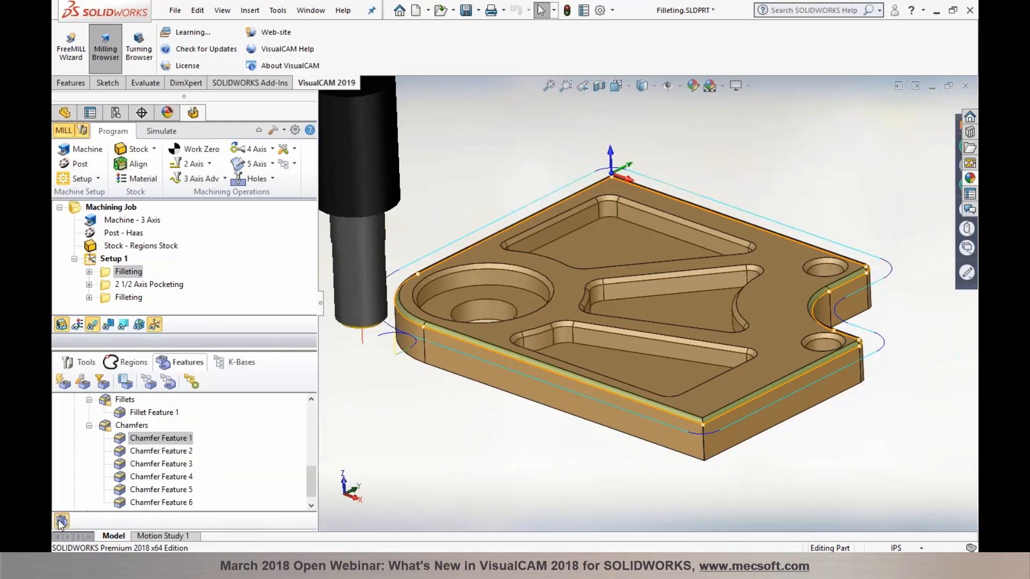
right_click(658, 276)
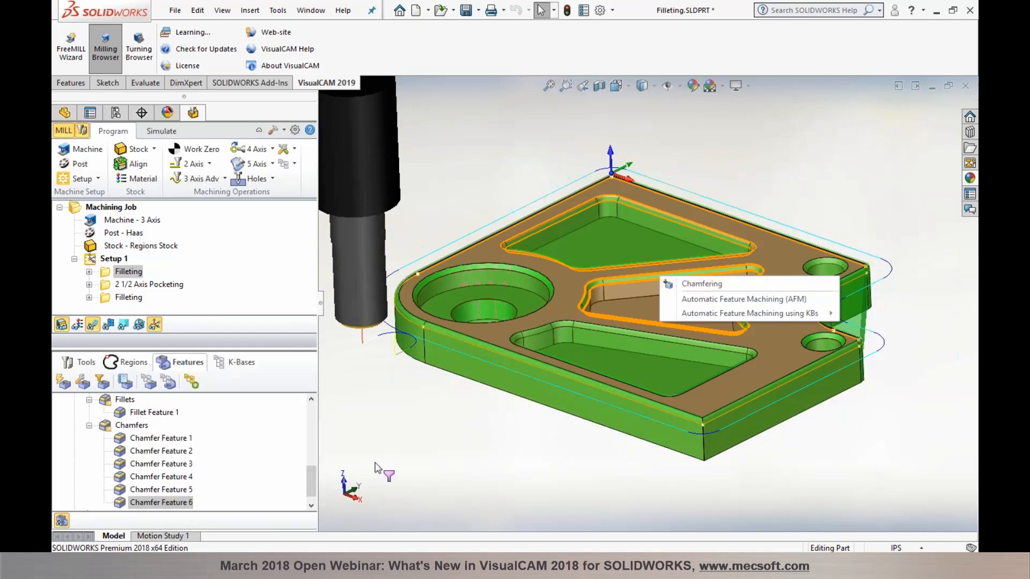
click(153, 438)
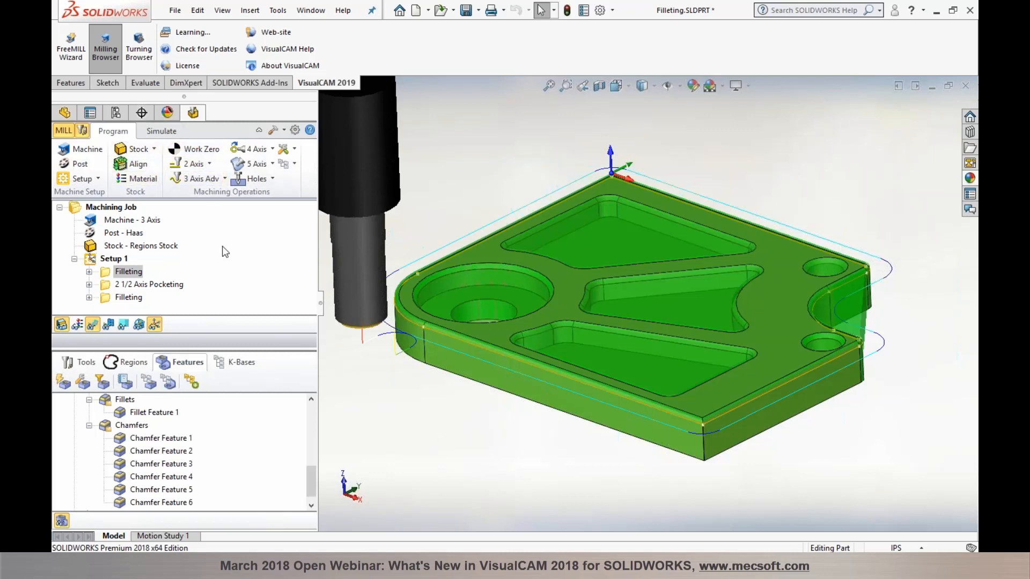
Step: Browse the 2-axis operations list and the fillet edge's machining options without choosing any
click(209, 164)
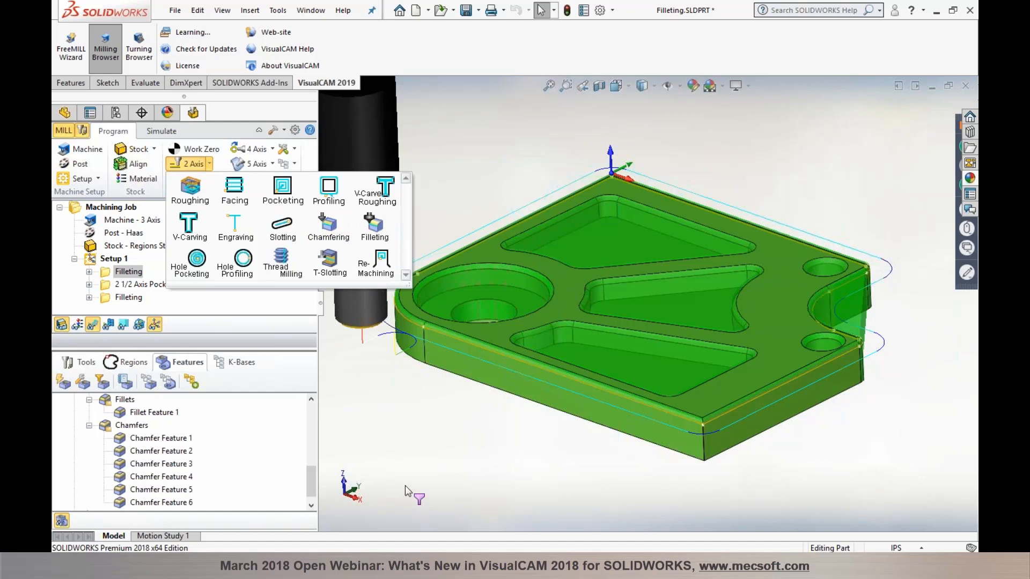
click(438, 474)
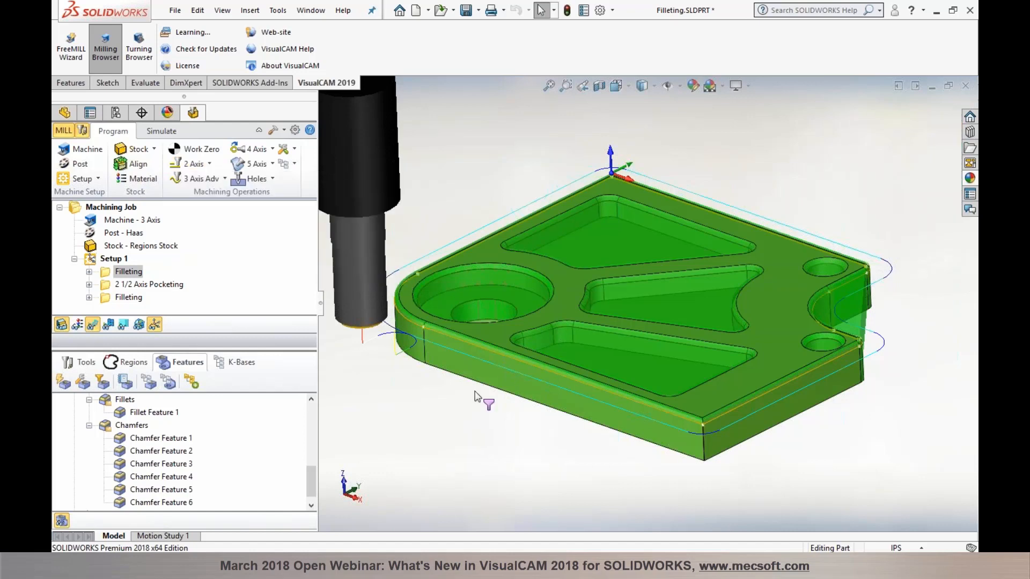
right_click(517, 356)
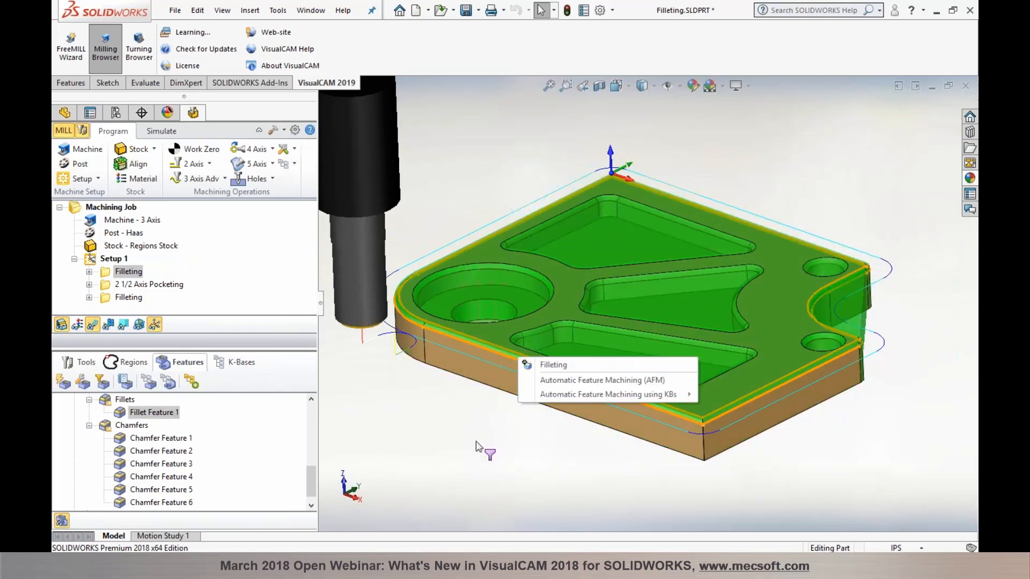
click(472, 456)
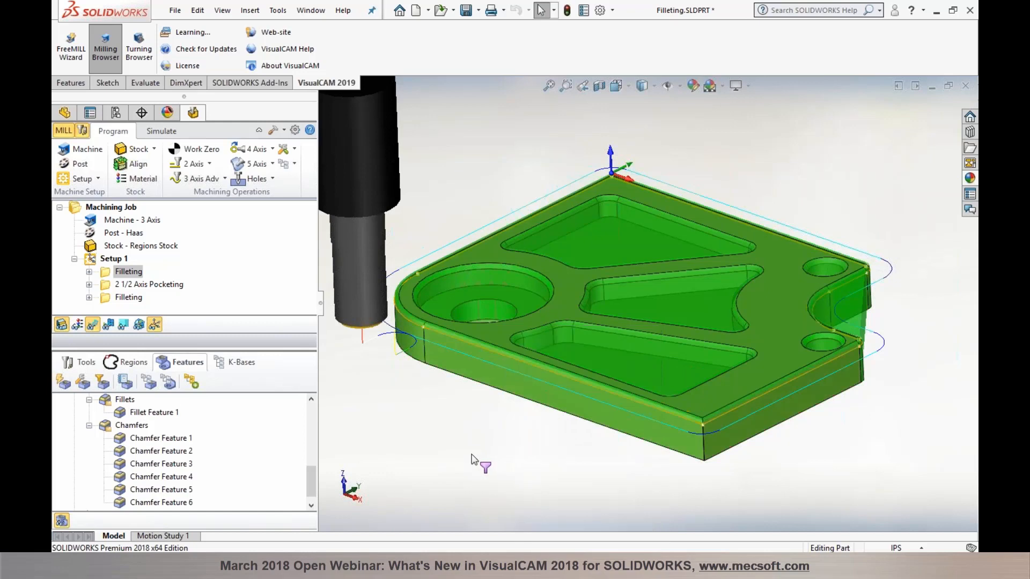
Step: Select the chamfer features and turn off the green feature highlighting on the part
click(111, 426)
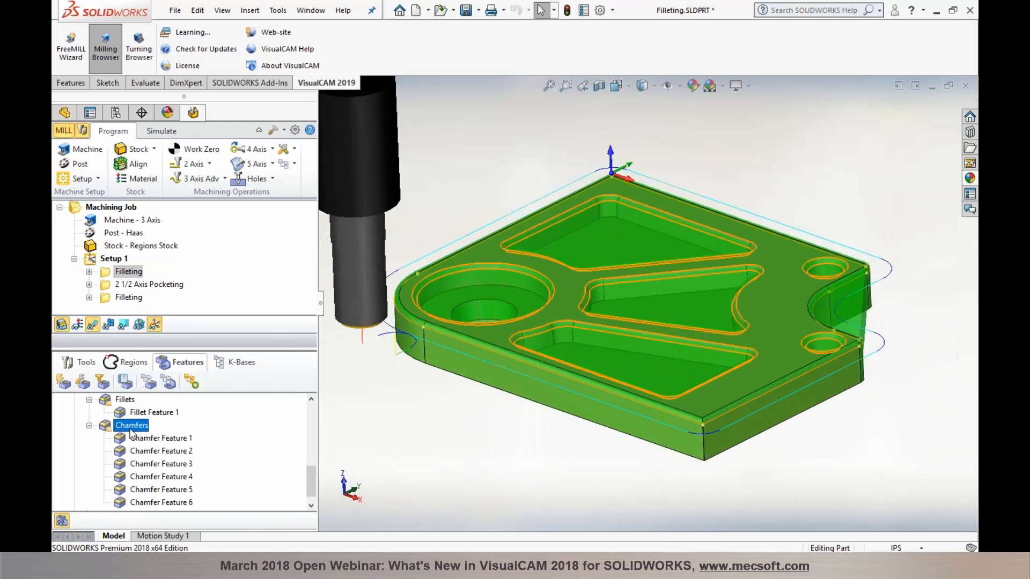
click(195, 382)
click(61, 520)
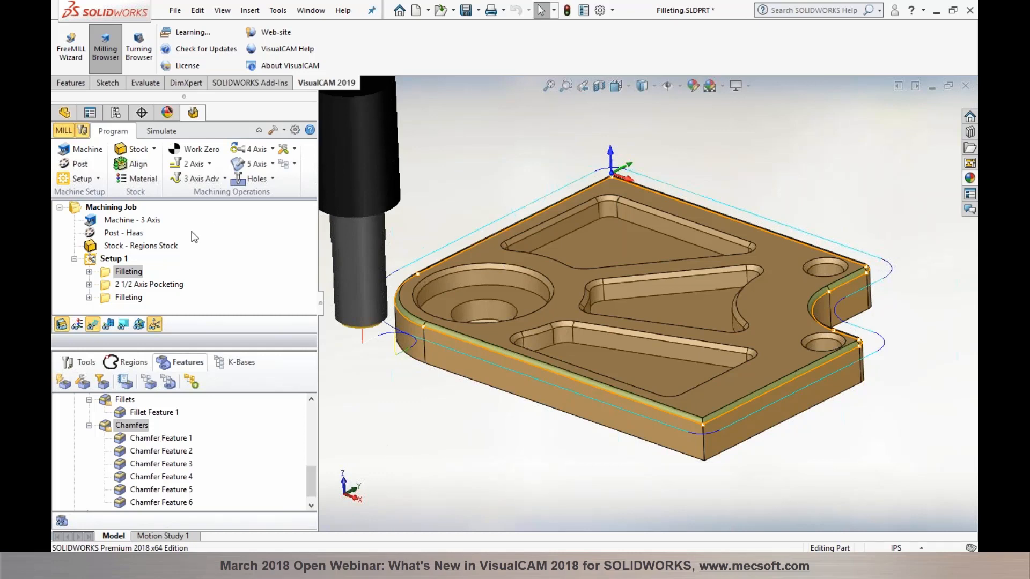
Step: Select 2 1/2 Axis Pocketing and orbit and zoom to view its toolpaths in the three pockets
click(140, 289)
middle_drag(548, 416, 543, 413)
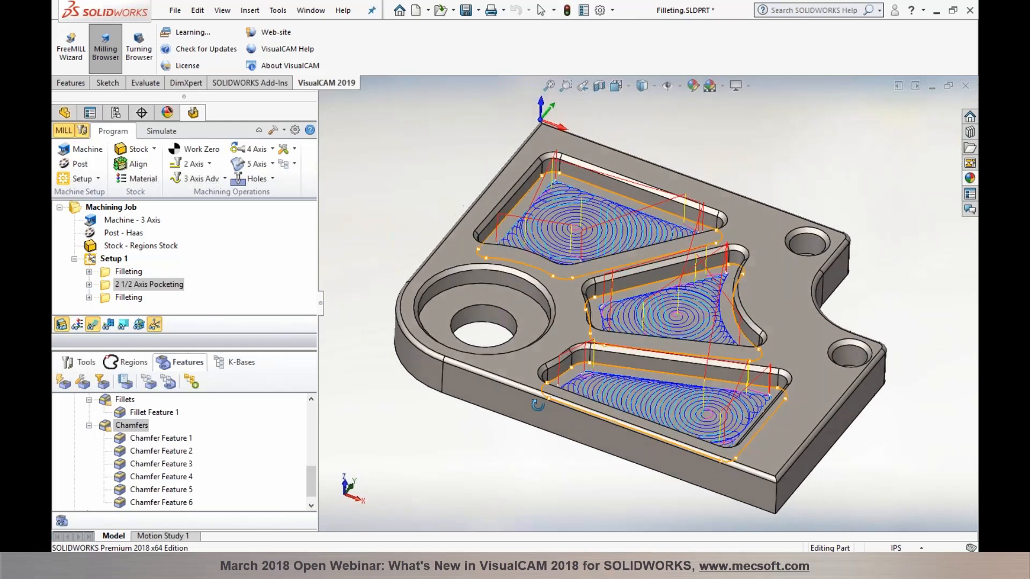
scroll(658, 206, down, 3)
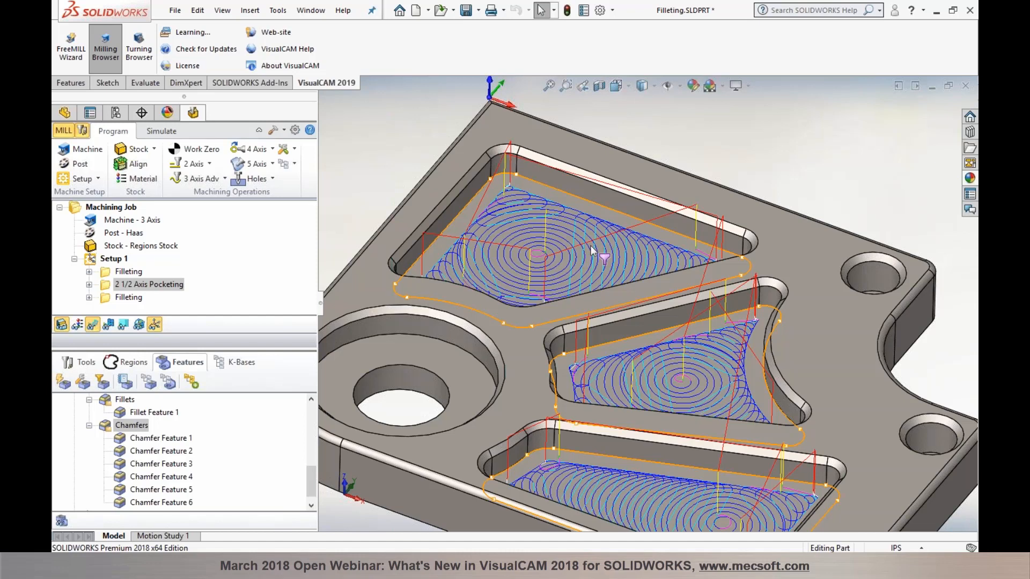
middle_drag(570, 237, 568, 254)
double_click(113, 285)
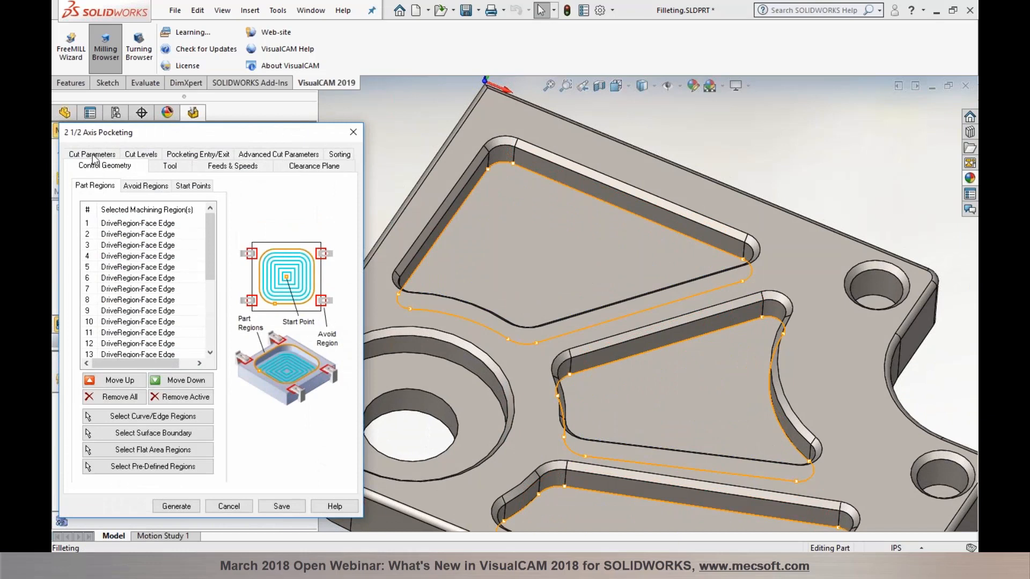
click(92, 155)
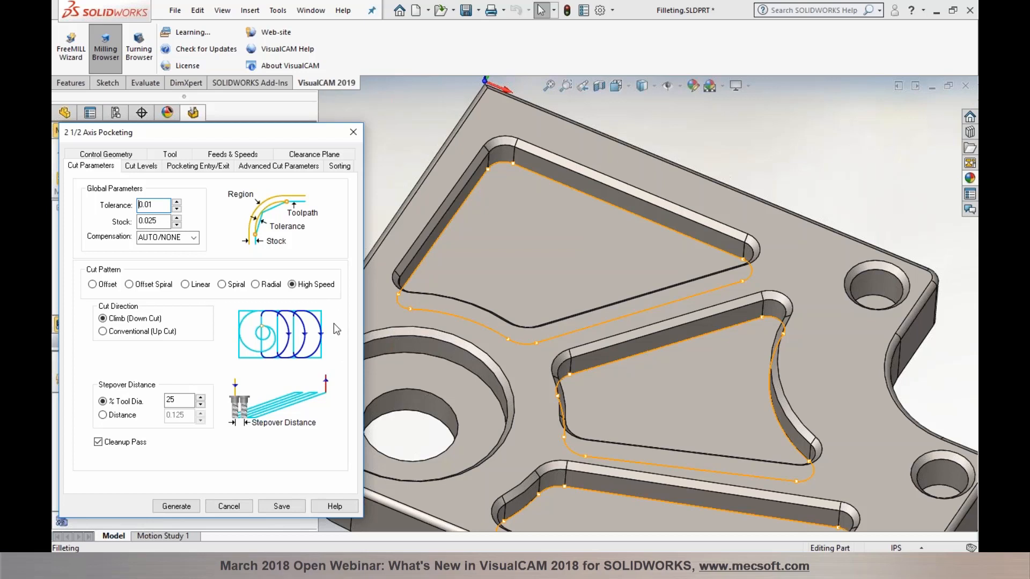
click(235, 507)
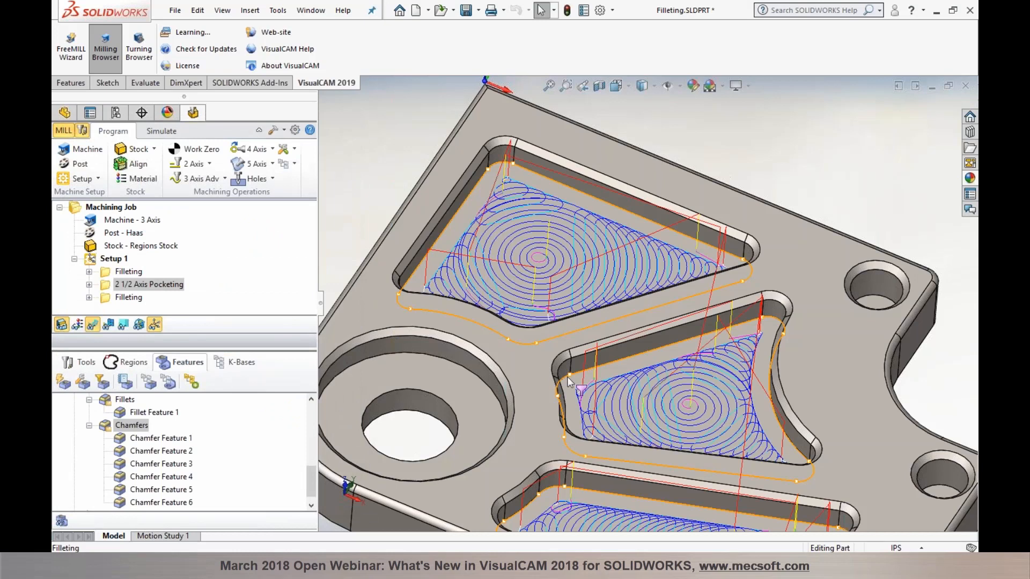
scroll(567, 377, up, 4)
scroll(640, 414, down, 2)
middle_drag(640, 409, 628, 403)
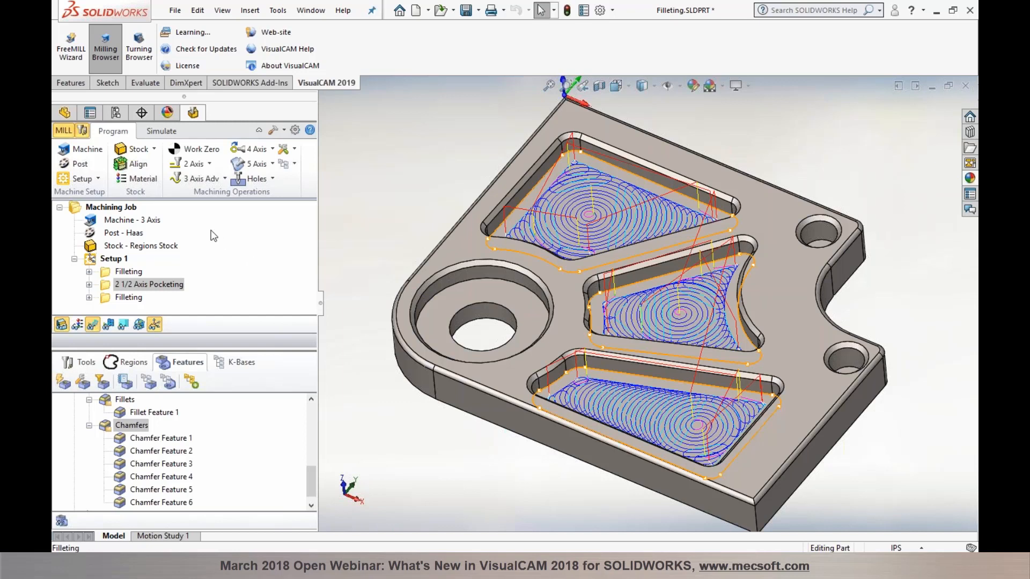
Step: Play the pocketing simulation at a slower speed, then return to the Program controls
click(163, 133)
click(156, 165)
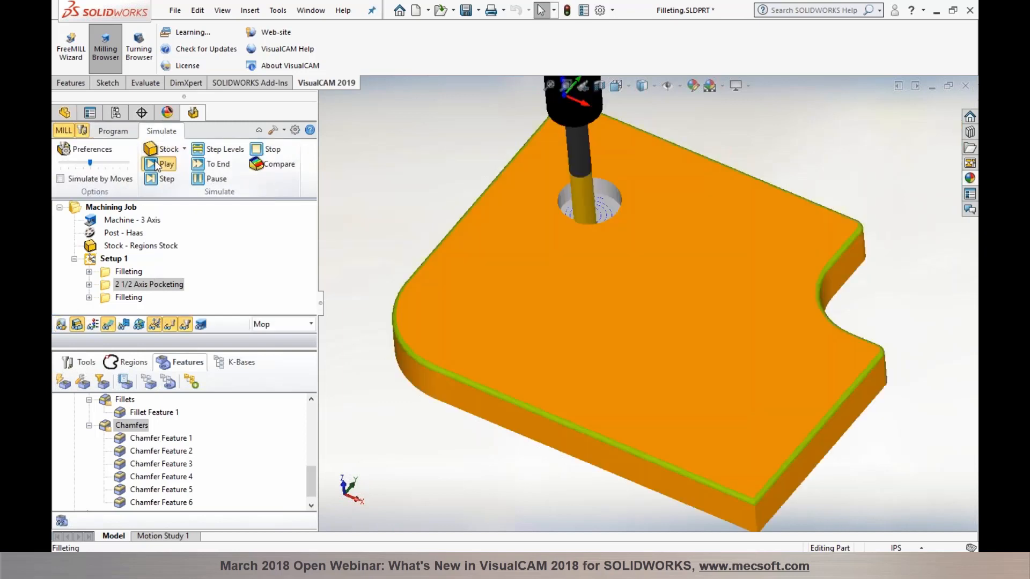
drag(90, 162, 60, 160)
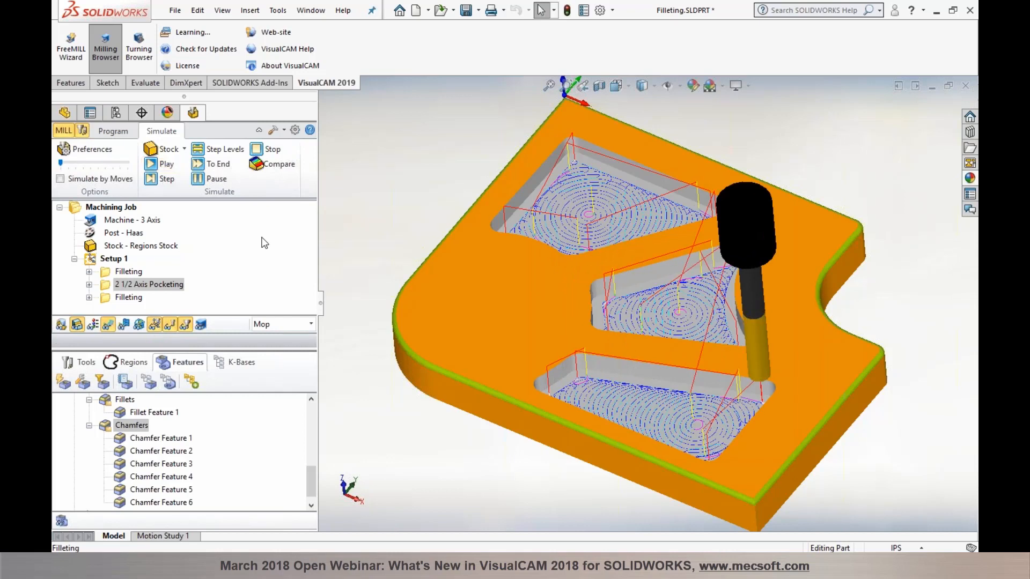
click(108, 132)
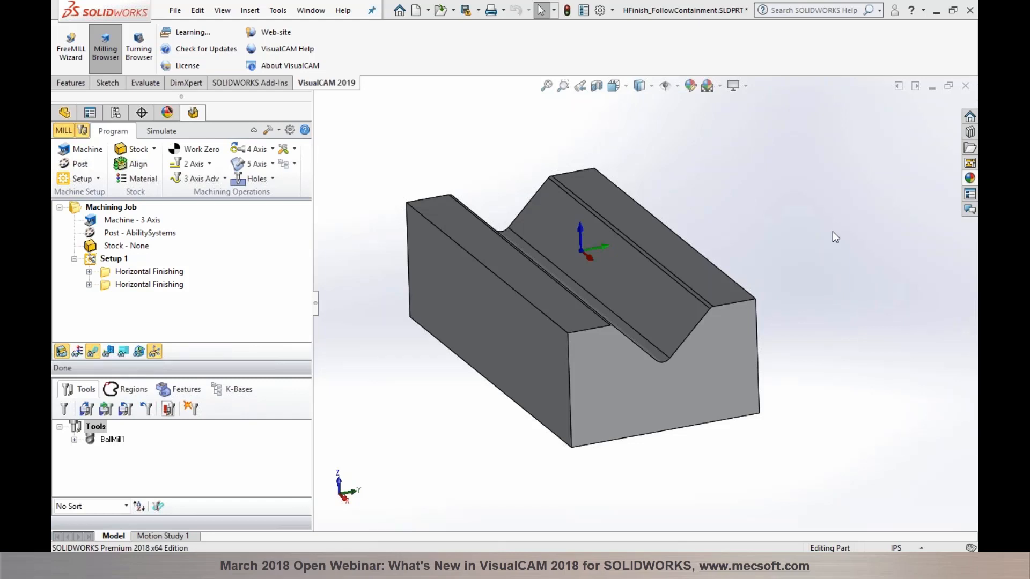
click(224, 179)
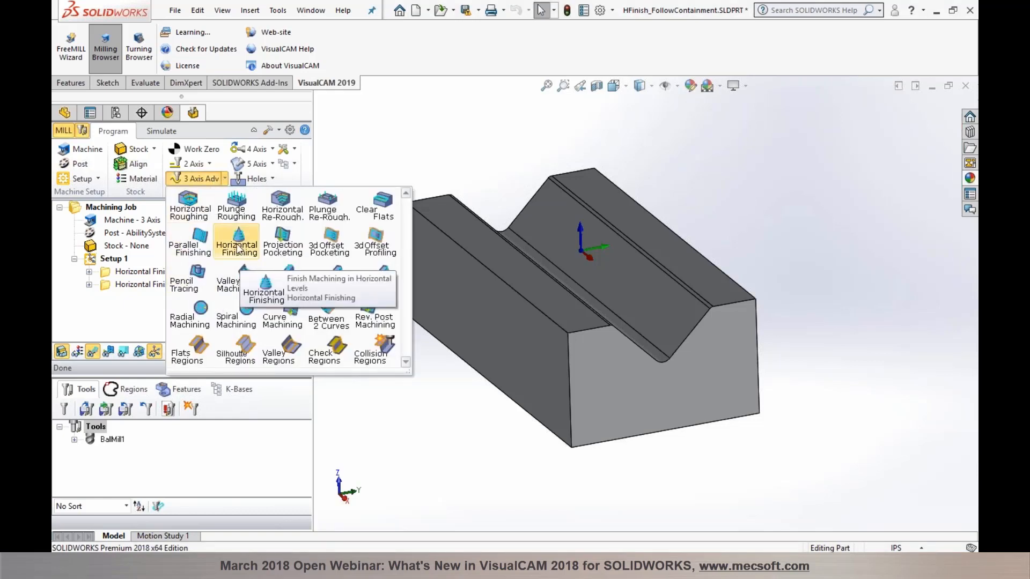
click(443, 408)
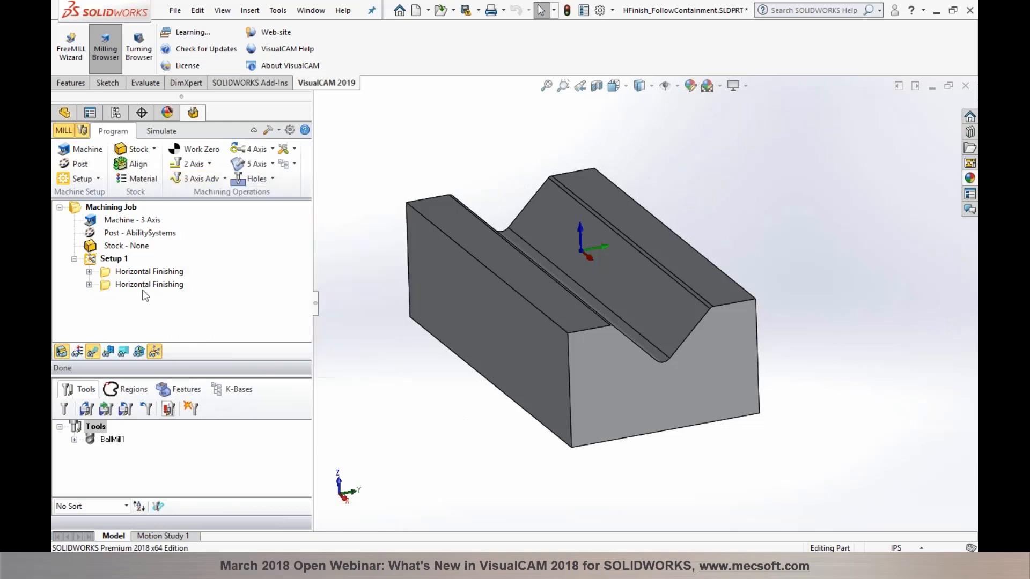
Step: Show the first, then the second Horizontal Finishing toolpath, zooming to inspect the V-groove
click(137, 272)
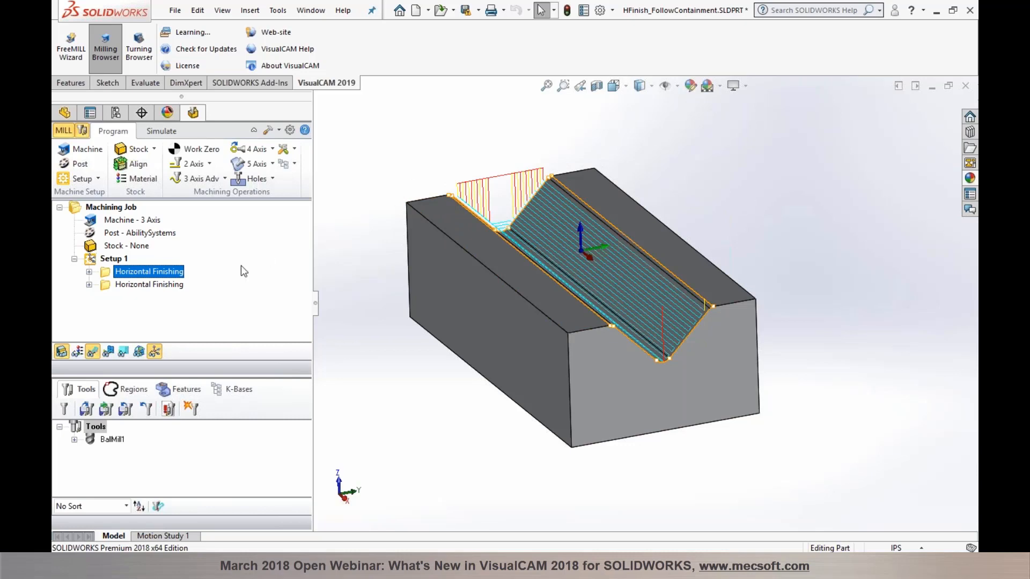
click(155, 284)
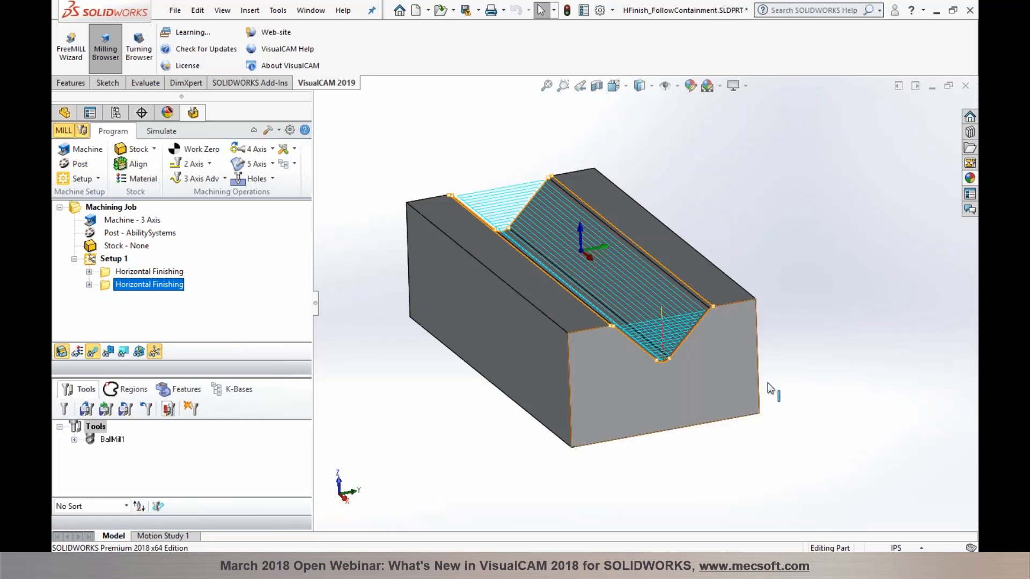
scroll(649, 320, down, 5)
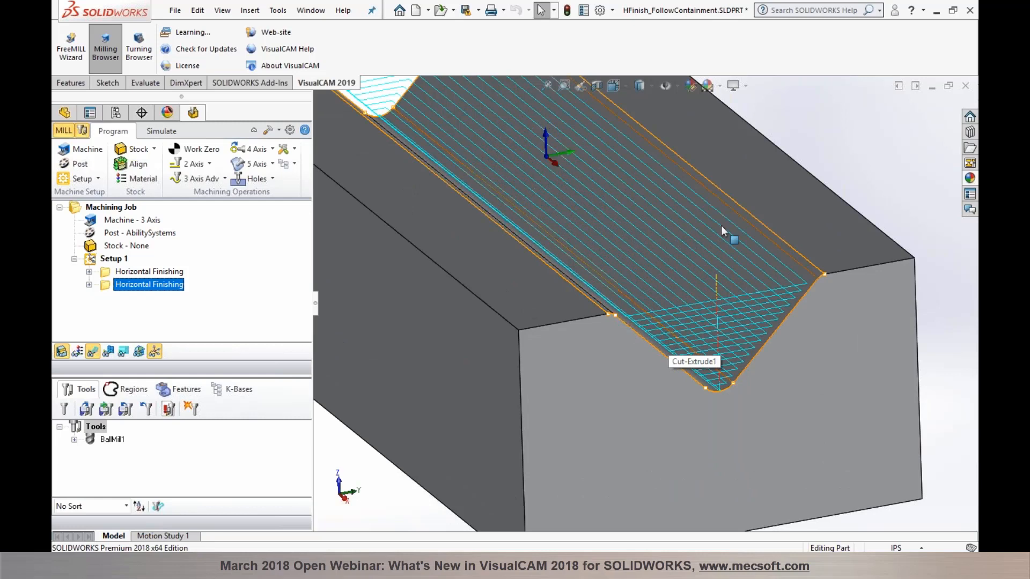
scroll(720, 226, up, 4)
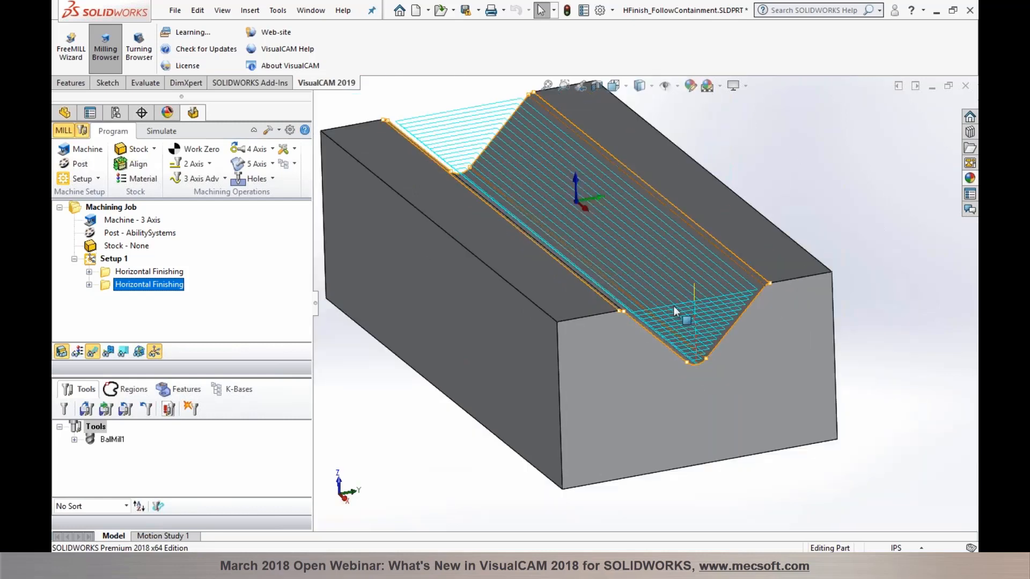
Step: Open the second Horizontal Finishing's Cut Parameters, try Retract to Clearance, then revert to Follow Containment
double_click(106, 286)
click(94, 88)
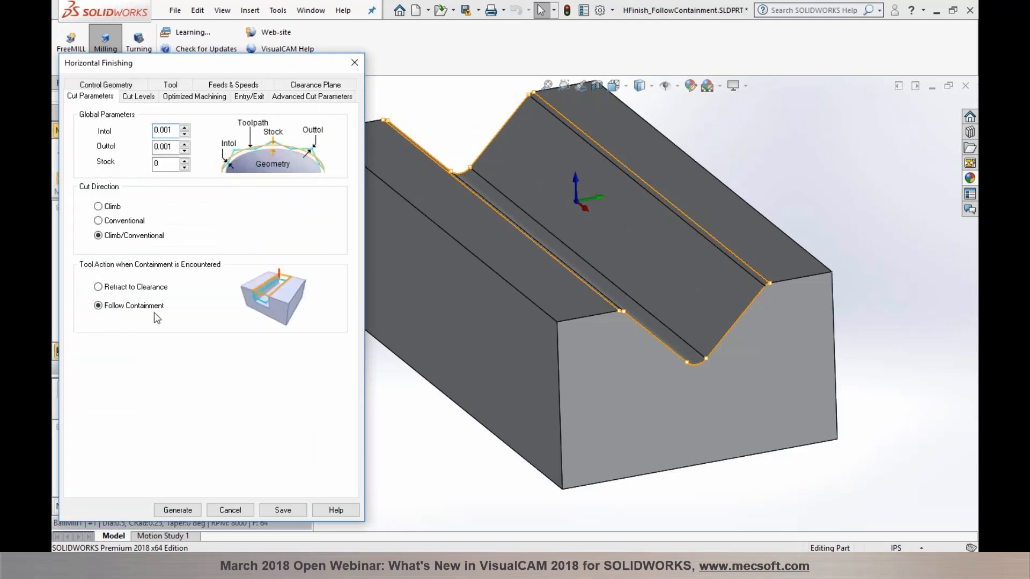
mouse_move(124, 289)
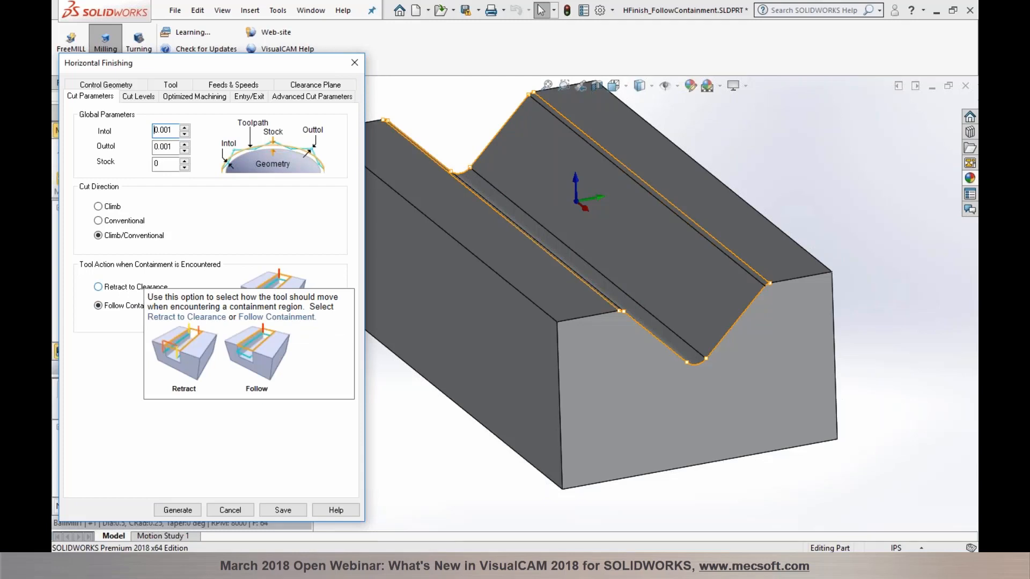
click(111, 289)
click(113, 313)
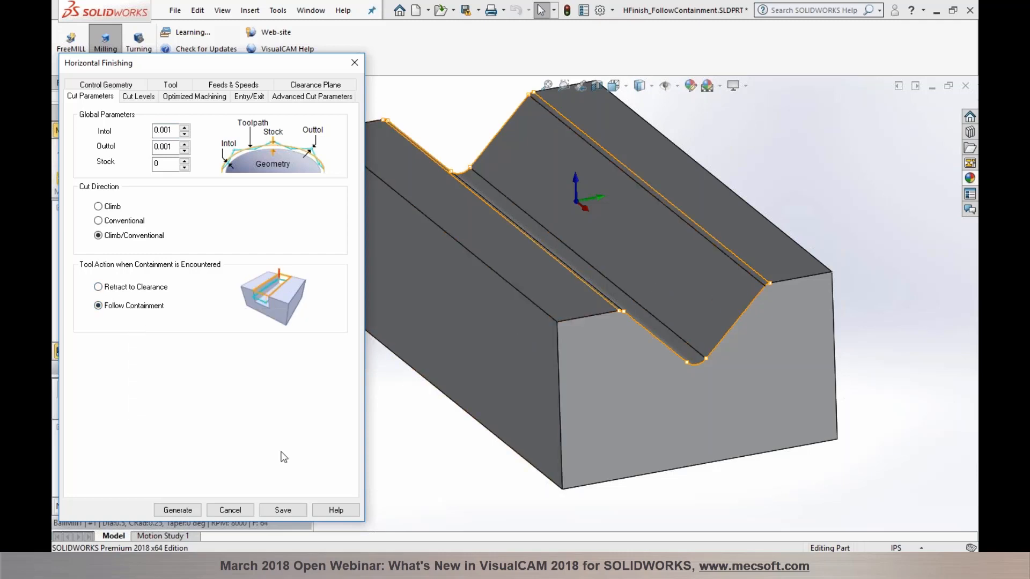
Step: Cancel the Horizontal Finishing dialog without changes and zoom out on the V-groove block
click(230, 510)
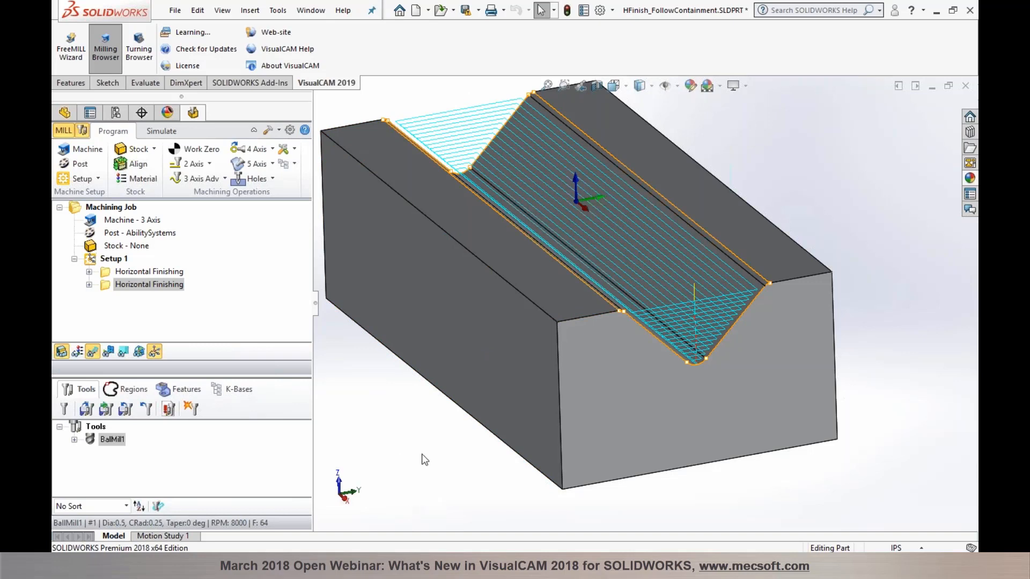
scroll(422, 455, up, 2)
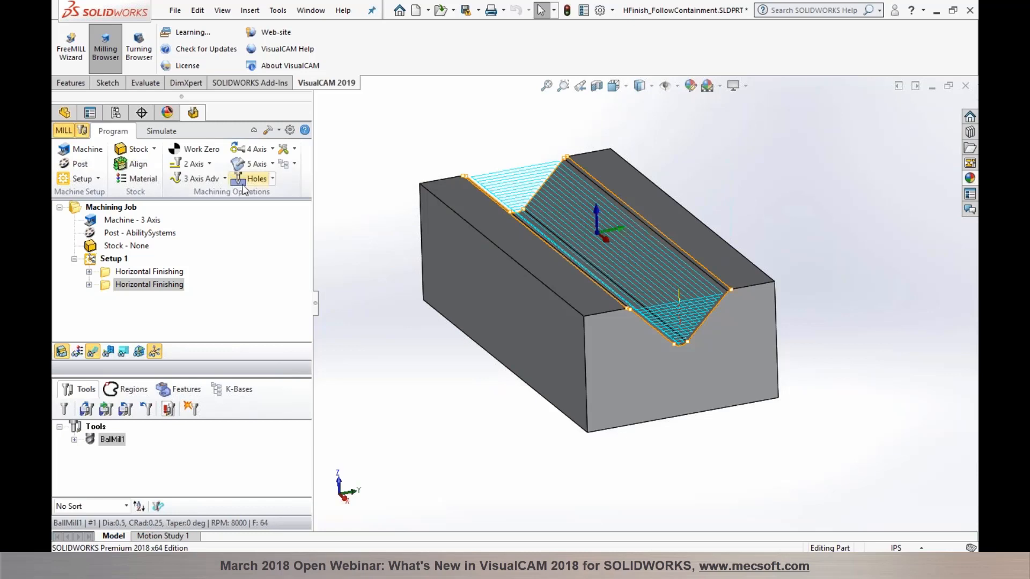
click(217, 179)
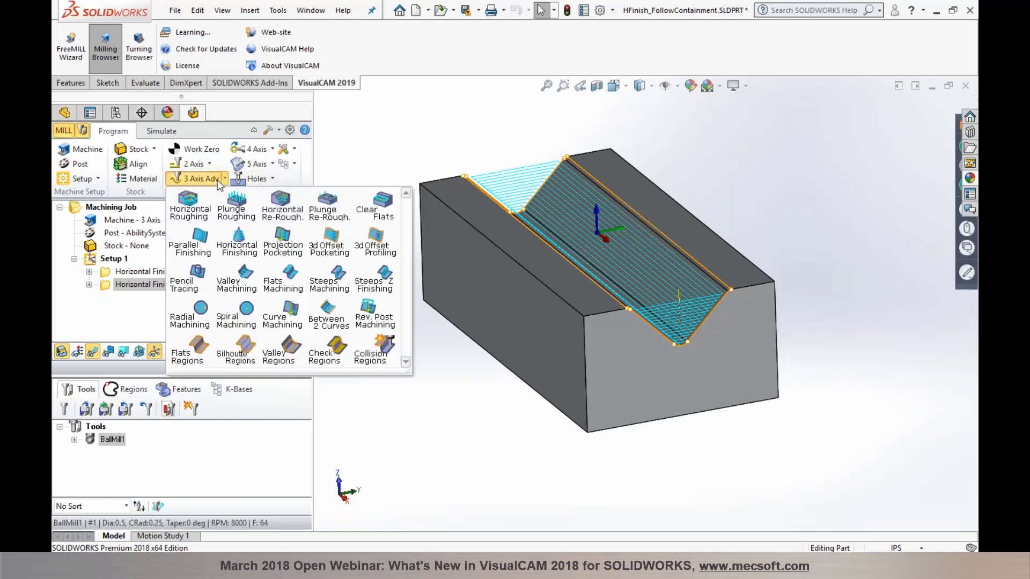
click(207, 251)
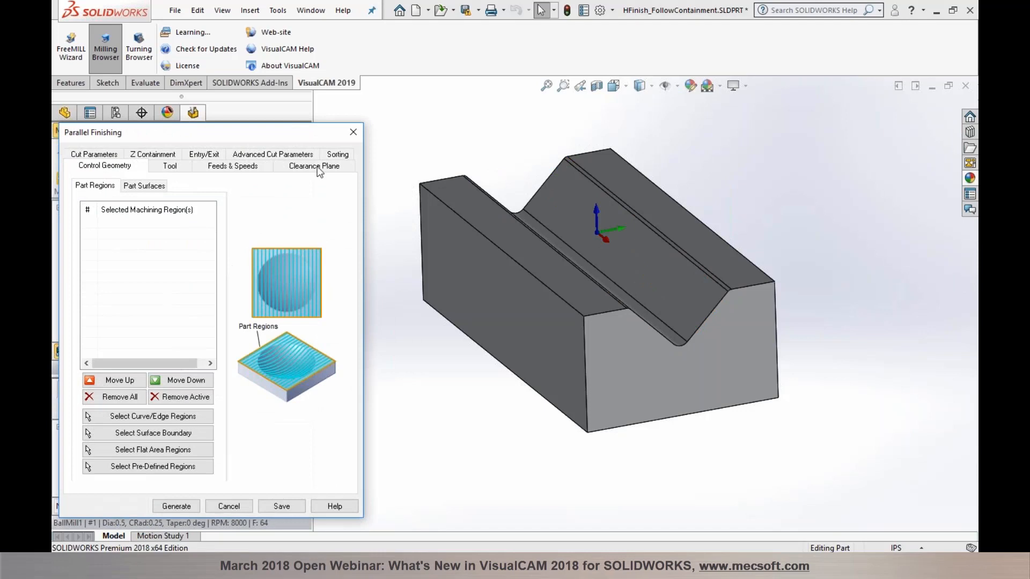
click(337, 155)
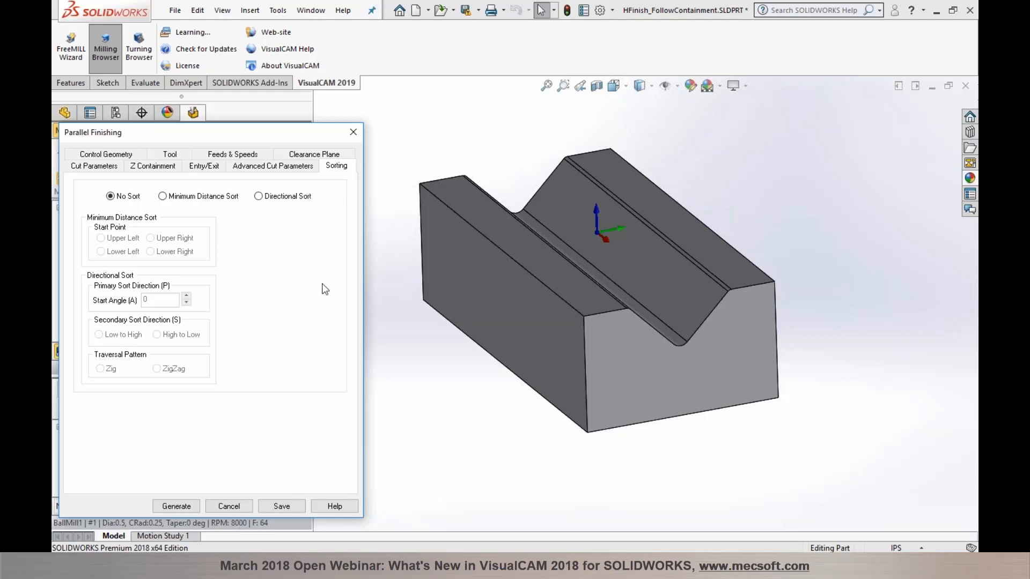
click(237, 506)
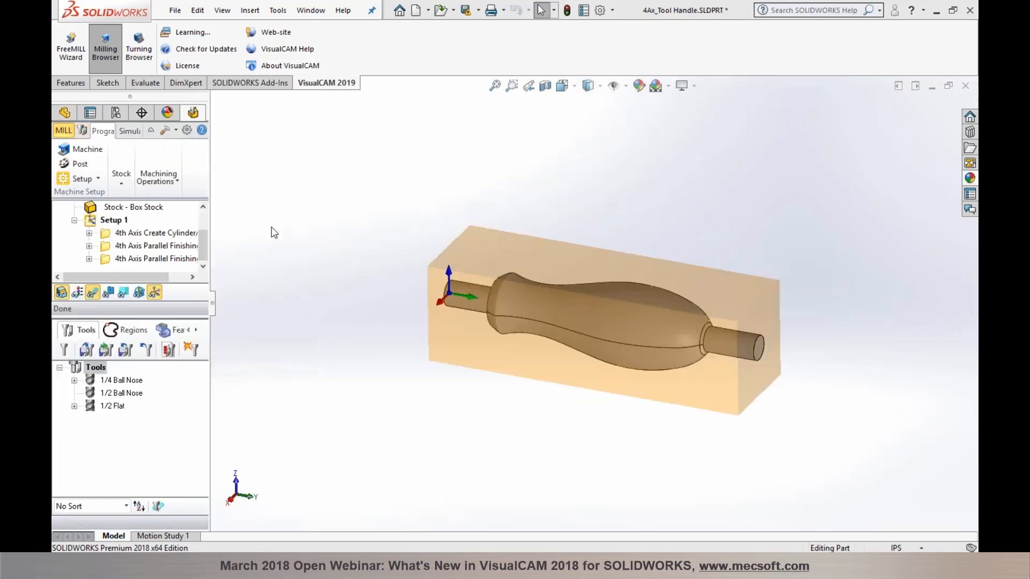
drag(272, 230, 322, 257)
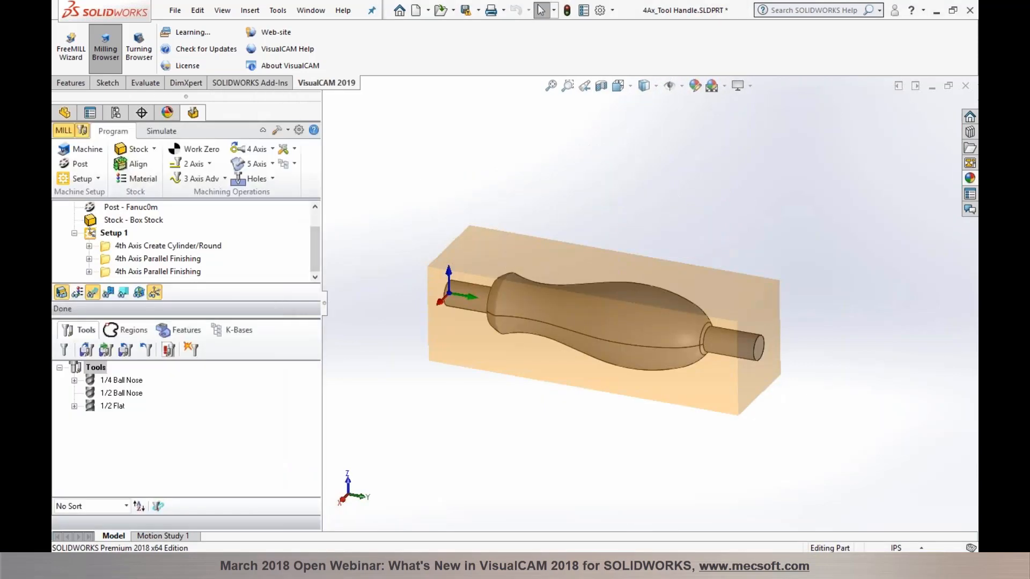
mouse_move(525, 442)
middle_down()
mouse_move(527, 409)
mouse_move(515, 431)
middle_up()
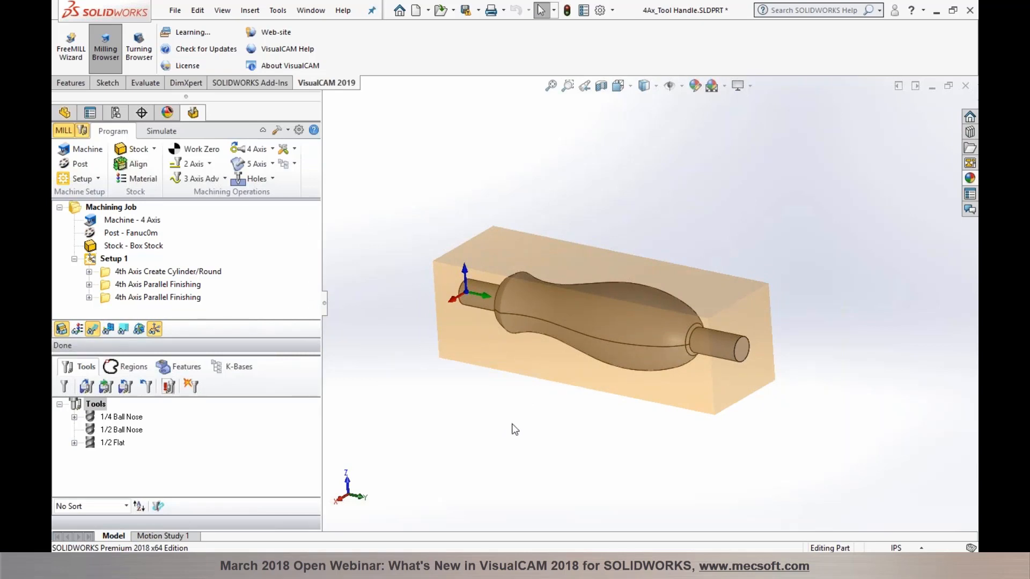
click(272, 149)
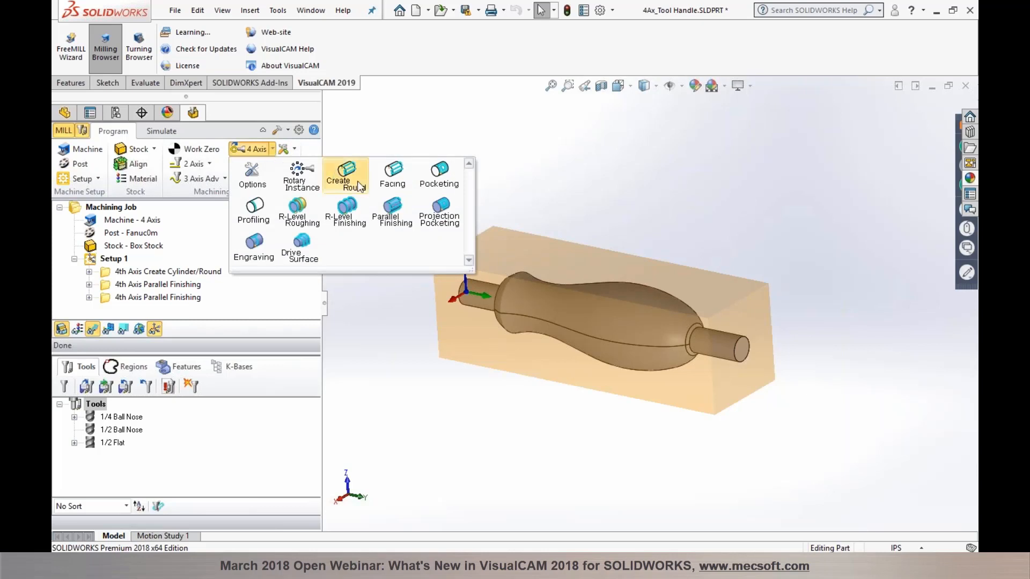
click(362, 135)
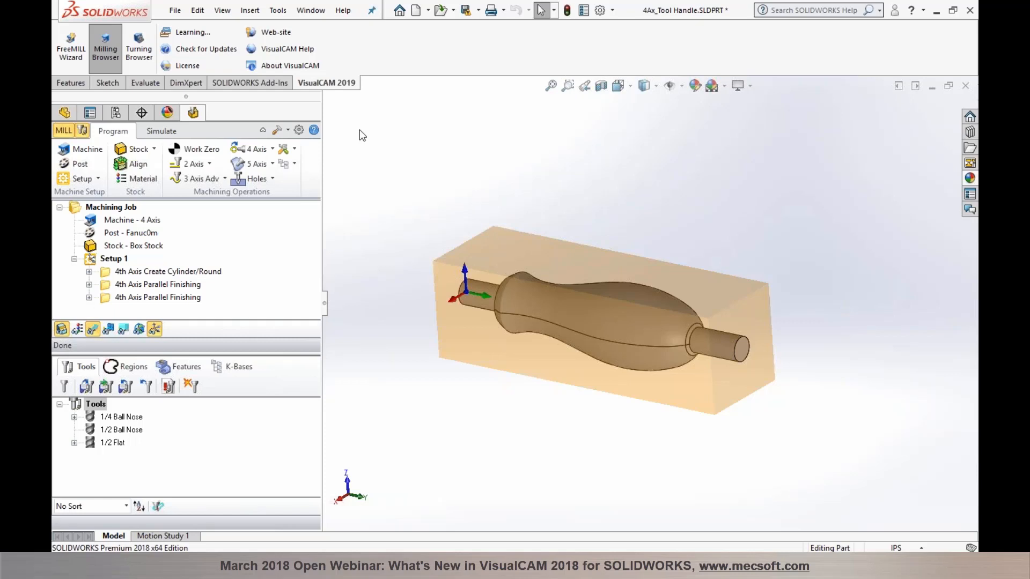
click(149, 245)
mouse_move(487, 387)
middle_down()
mouse_move(505, 397)
mouse_move(492, 392)
middle_up()
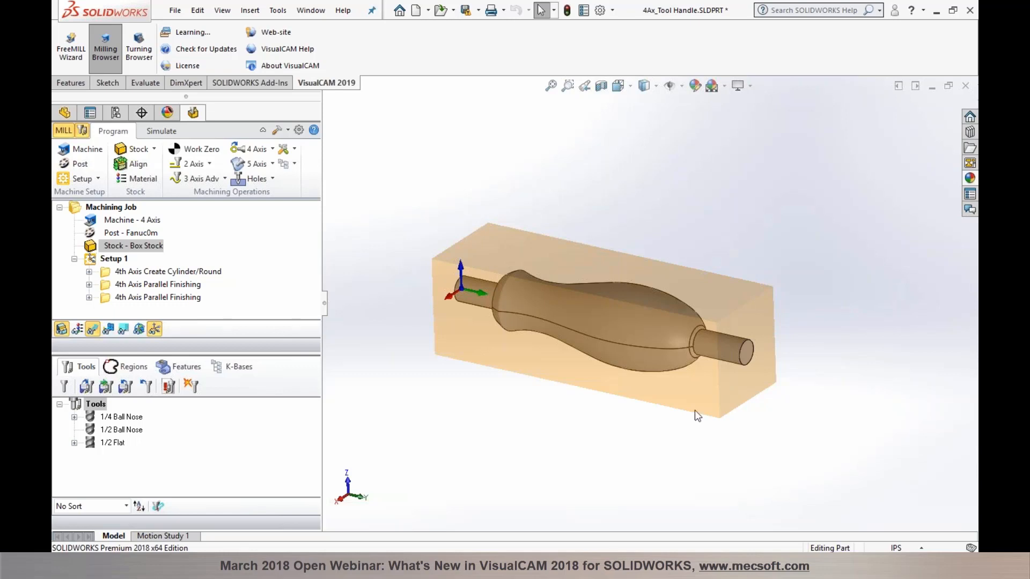
Step: Show the 4th Axis Create Cylinder/Round toolpath, orbiting end-on and back to a side view
click(114, 272)
middle_drag(489, 317, 425, 324)
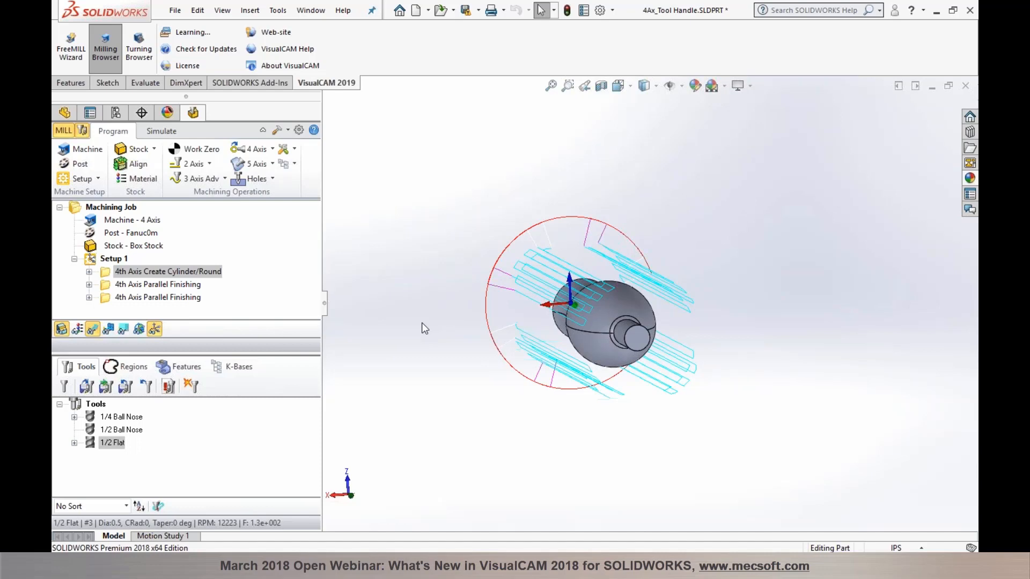
middle_drag(489, 346, 523, 283)
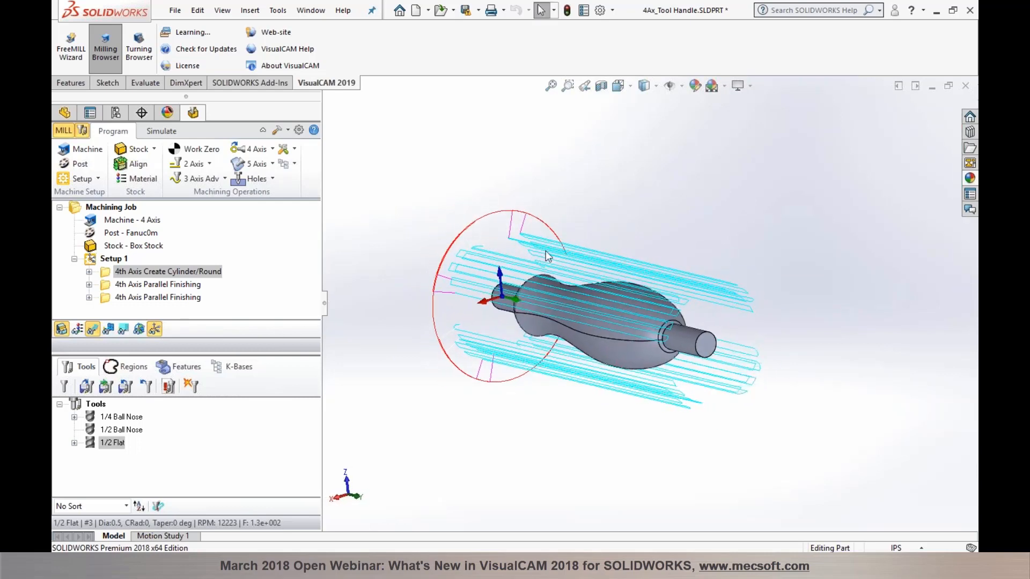
Step: Play the handle machining simulation at a faster speed, then return to Program and orbit the stock
click(162, 131)
click(159, 164)
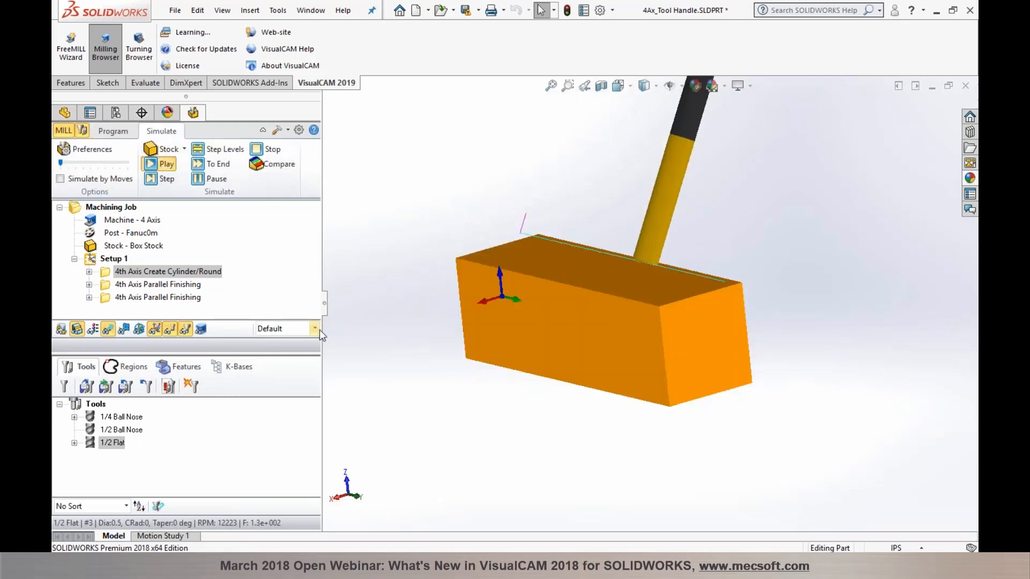
drag(62, 163, 82, 164)
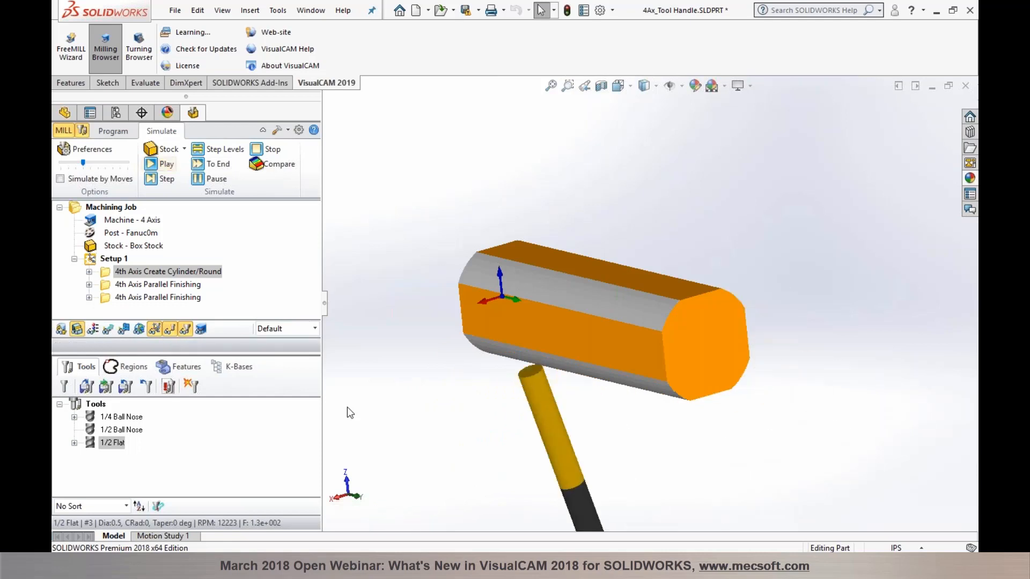
click(109, 133)
middle_drag(411, 202, 434, 207)
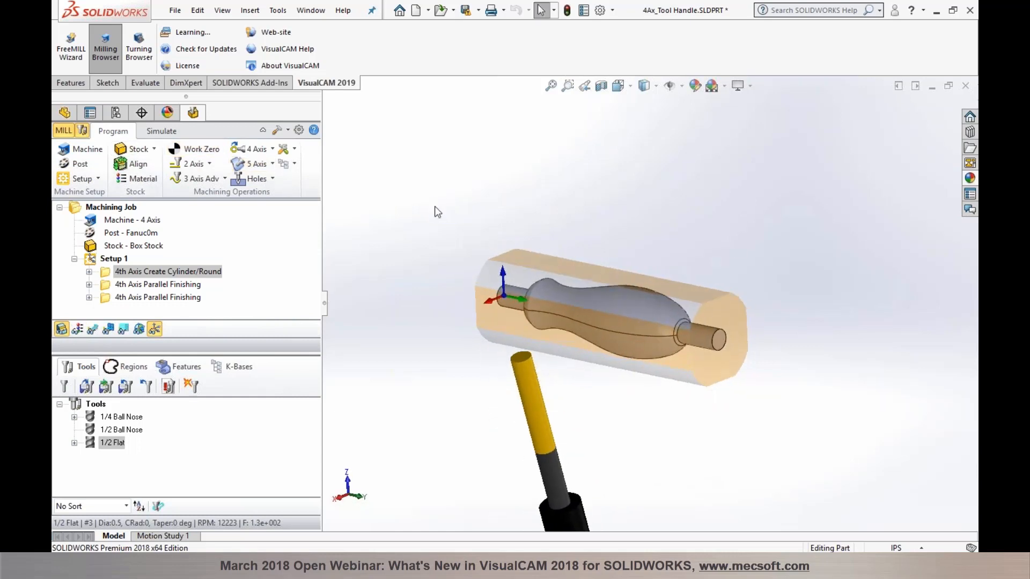
mouse_move(434, 215)
middle_down()
mouse_move(445, 232)
mouse_move(437, 222)
middle_up()
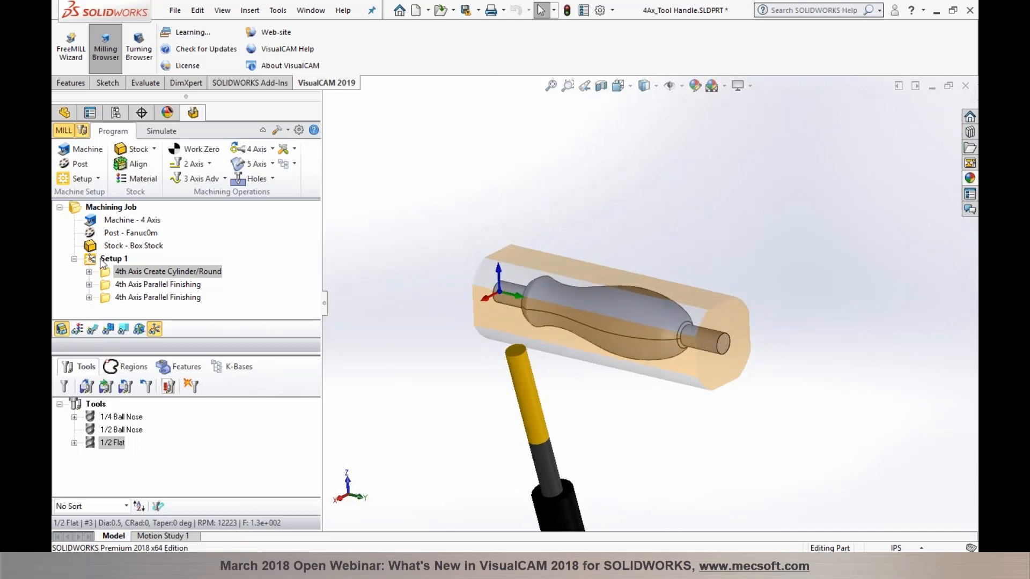
click(171, 271)
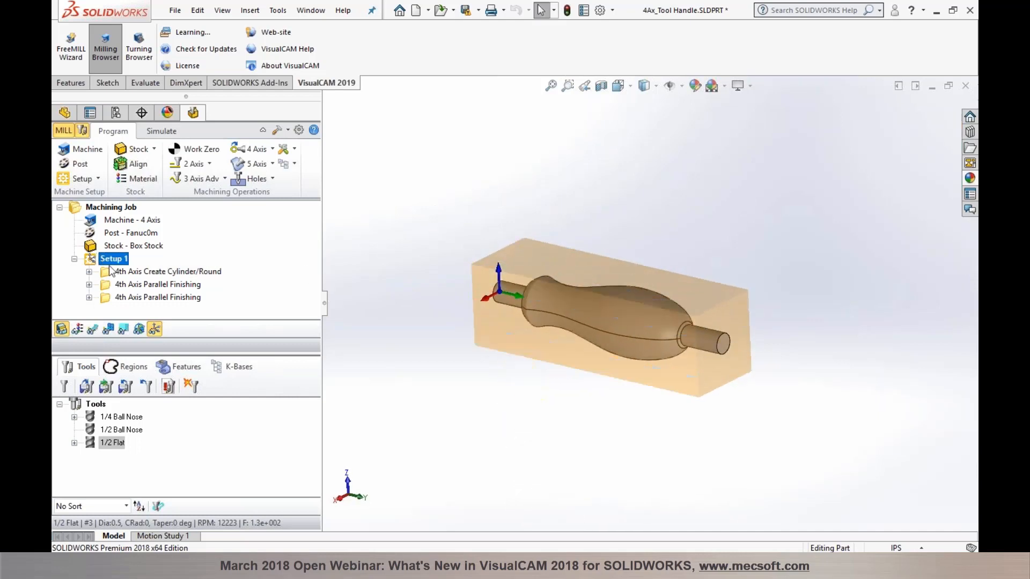
click(273, 150)
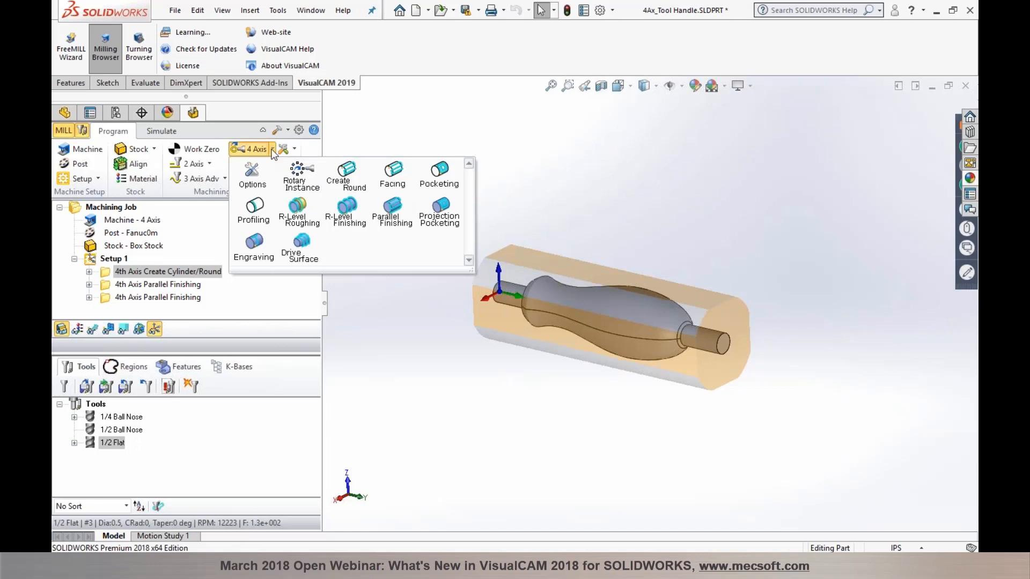
click(272, 150)
scroll(624, 370, up, 2)
scroll(626, 316, down, 4)
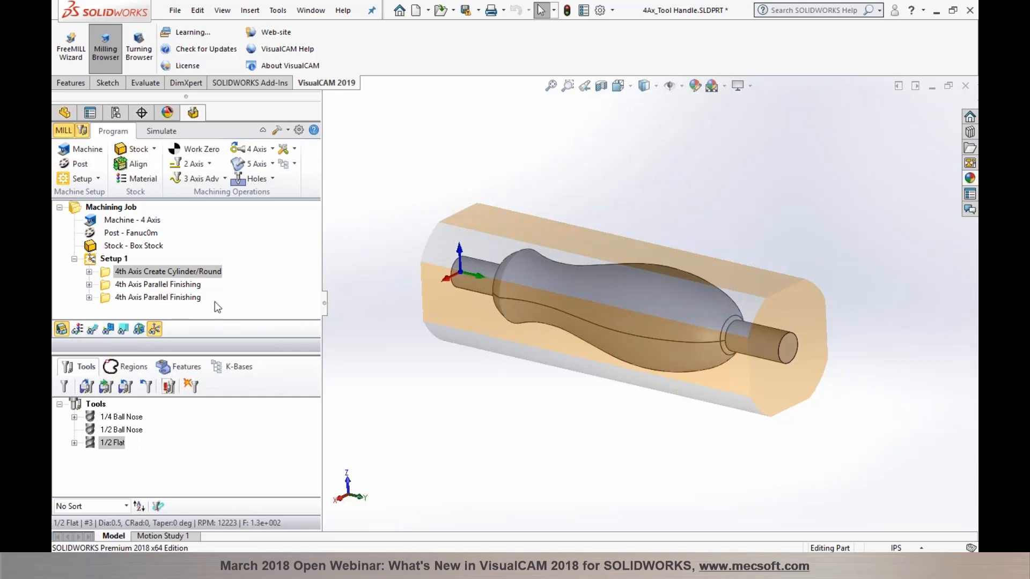
Step: Select the third 4th Axis Parallel Finishing operation, toggle its toolpath display, and zoom in
click(182, 298)
click(120, 330)
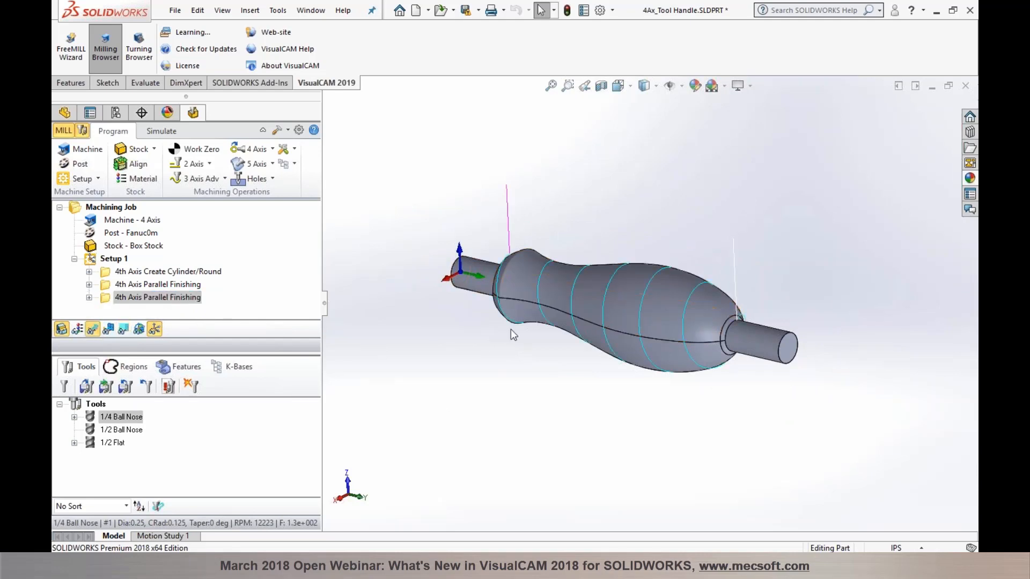
scroll(534, 284, down, 3)
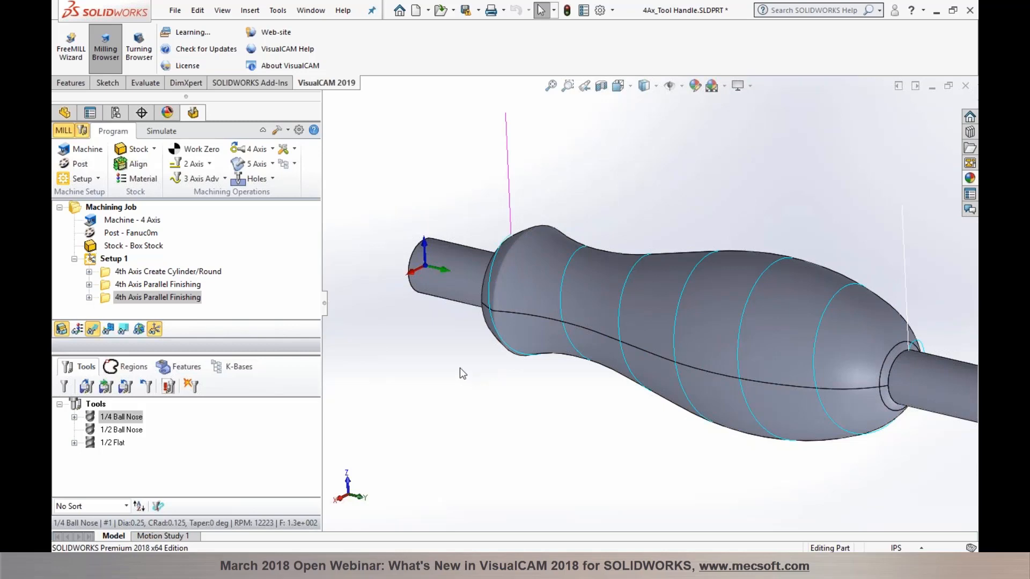
double_click(155, 297)
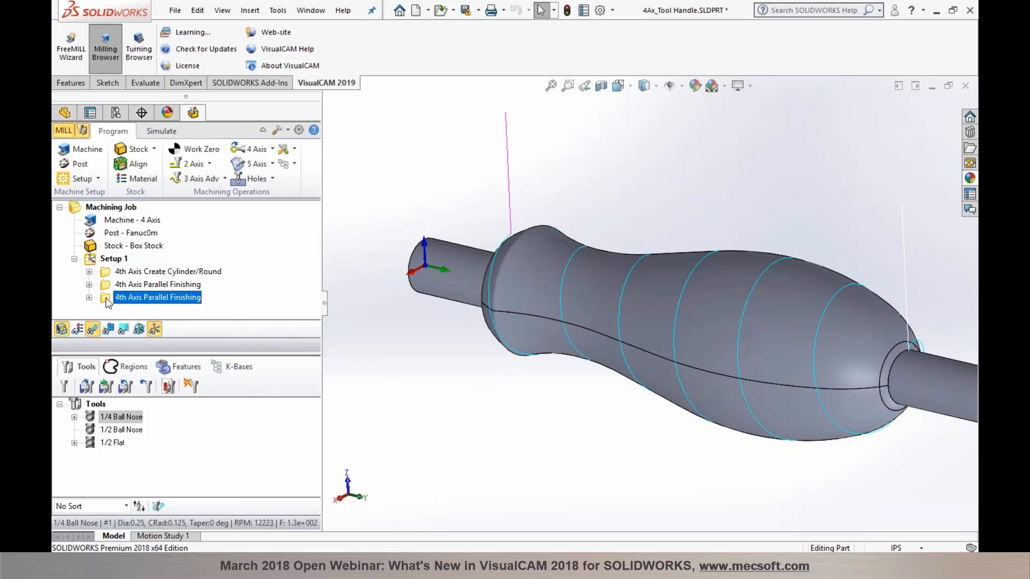
click(186, 156)
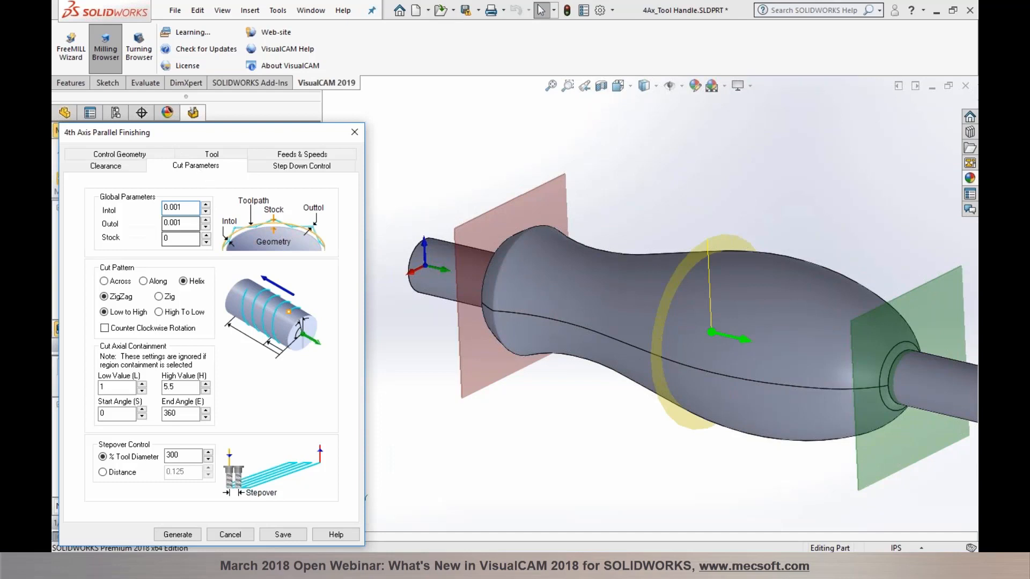
mouse_move(191, 289)
click(234, 534)
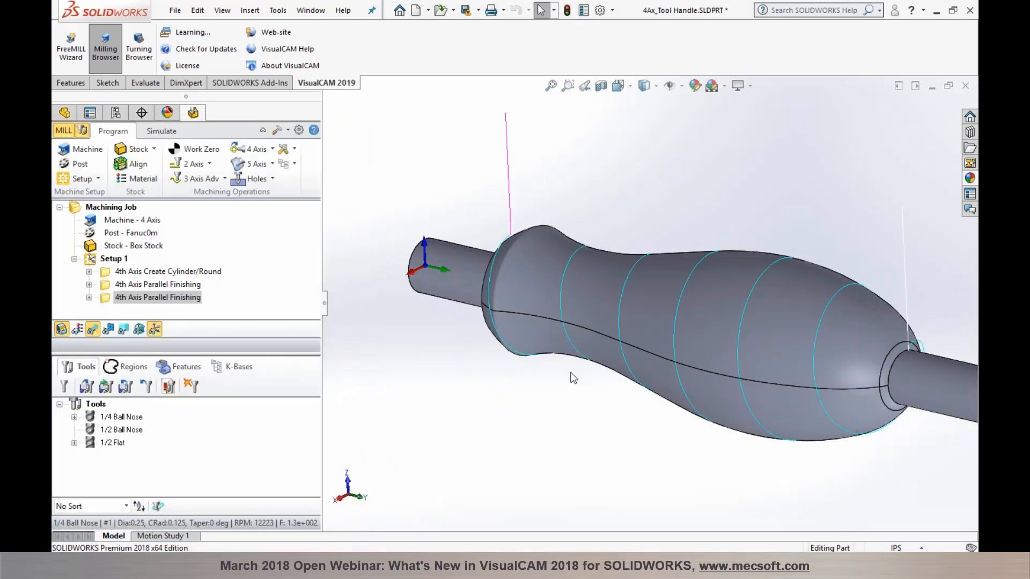
Step: Show the second 4th Axis Parallel Finishing toolpath's dense helical passes and zoom around the handle
scroll(709, 403, up, 2)
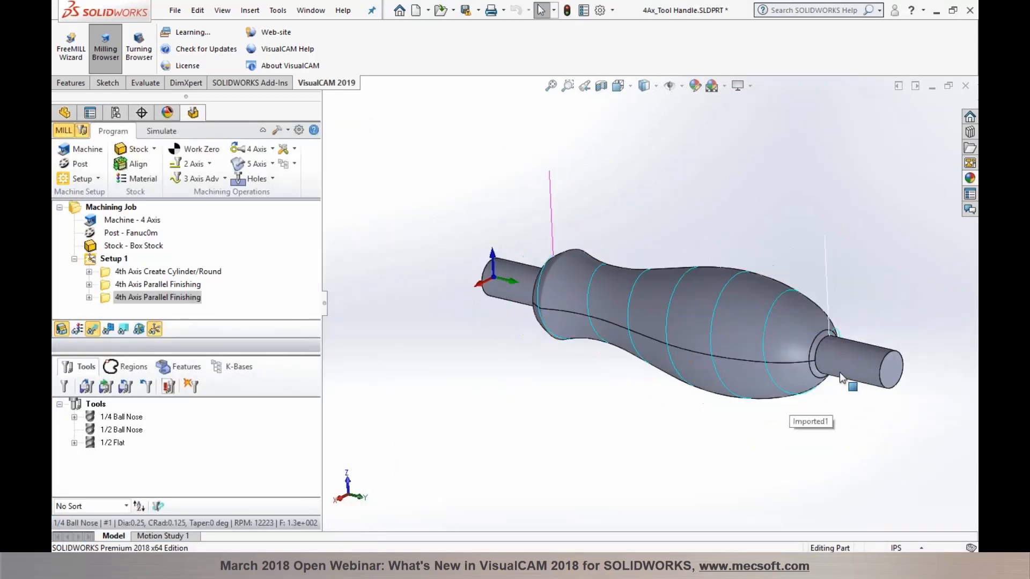
scroll(838, 372, down, 1)
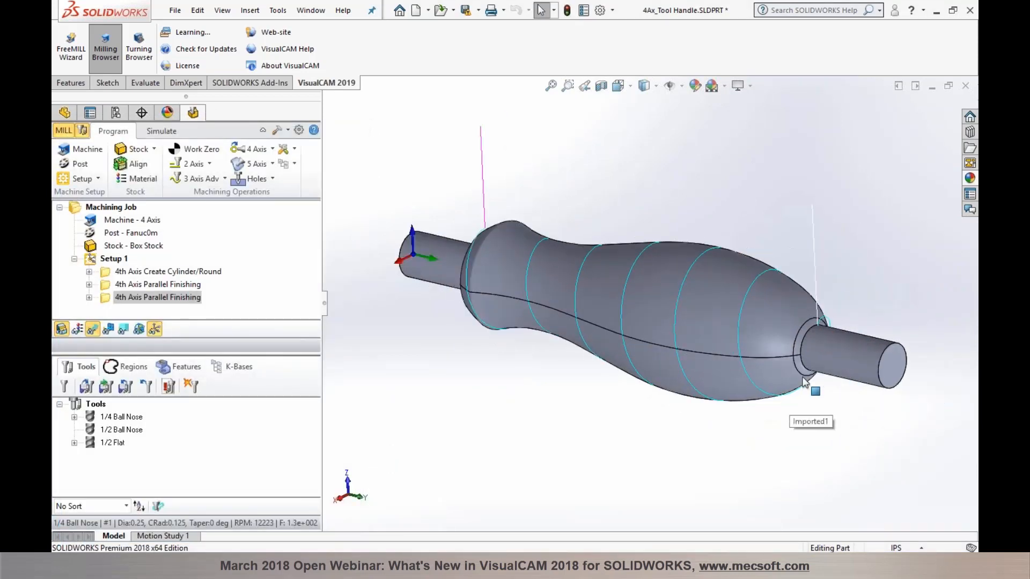
click(117, 285)
scroll(564, 326, down, 2)
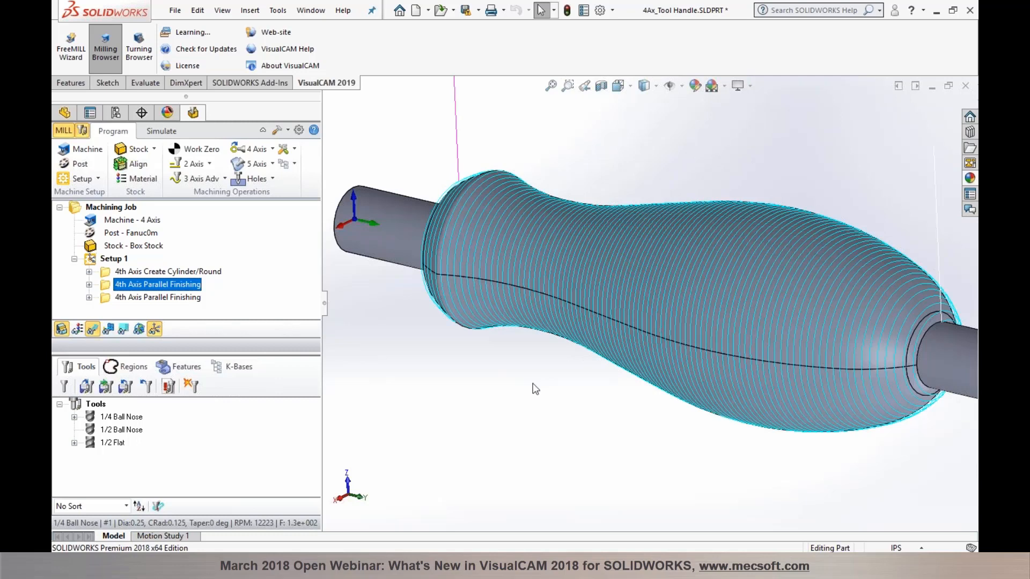
scroll(481, 374, up, 2)
scroll(875, 250, down, 1)
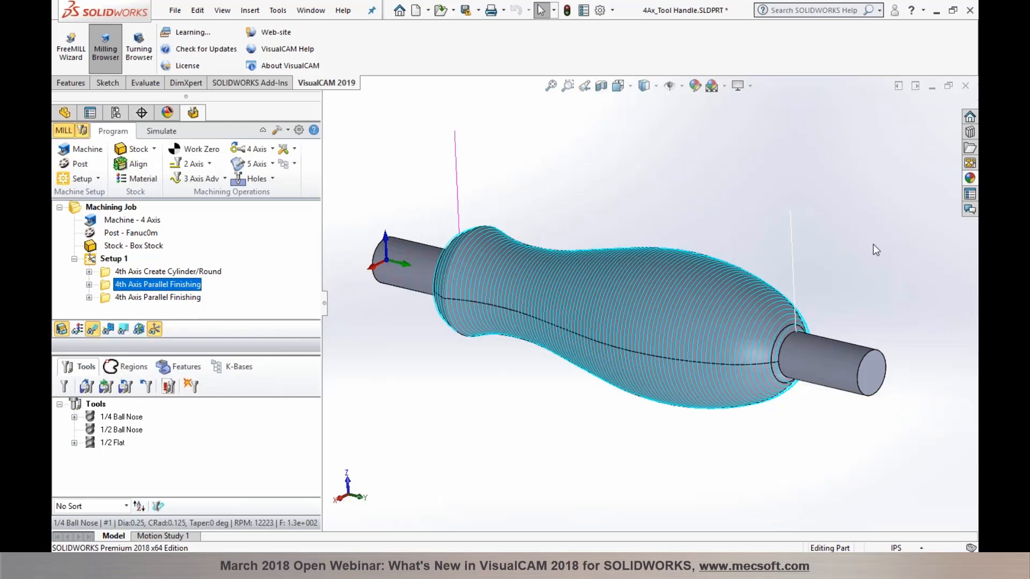
click(970, 211)
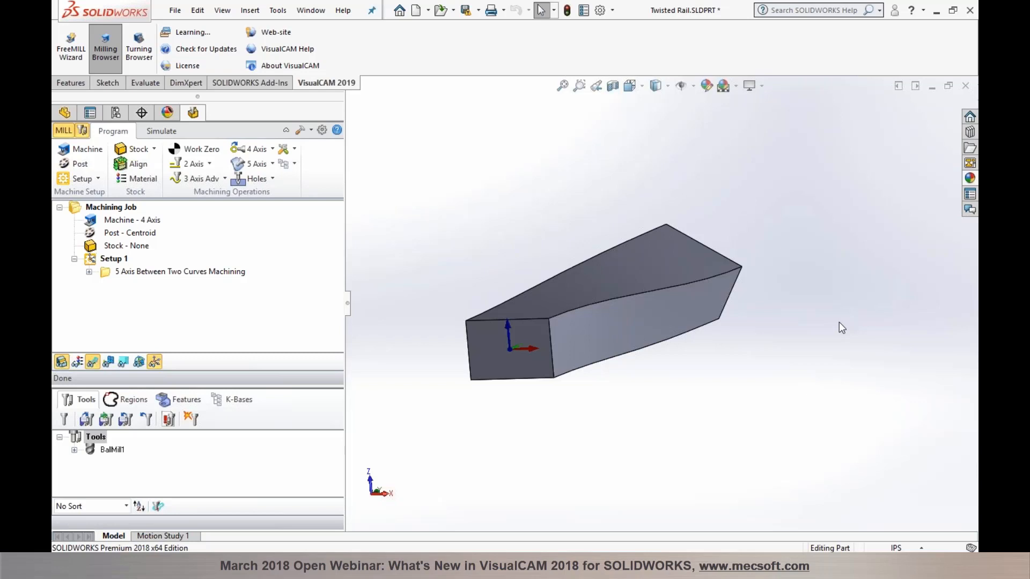
Step: Open the 5 Axis operations dropdown in the Program ribbon for the Twisted Rail part
click(272, 163)
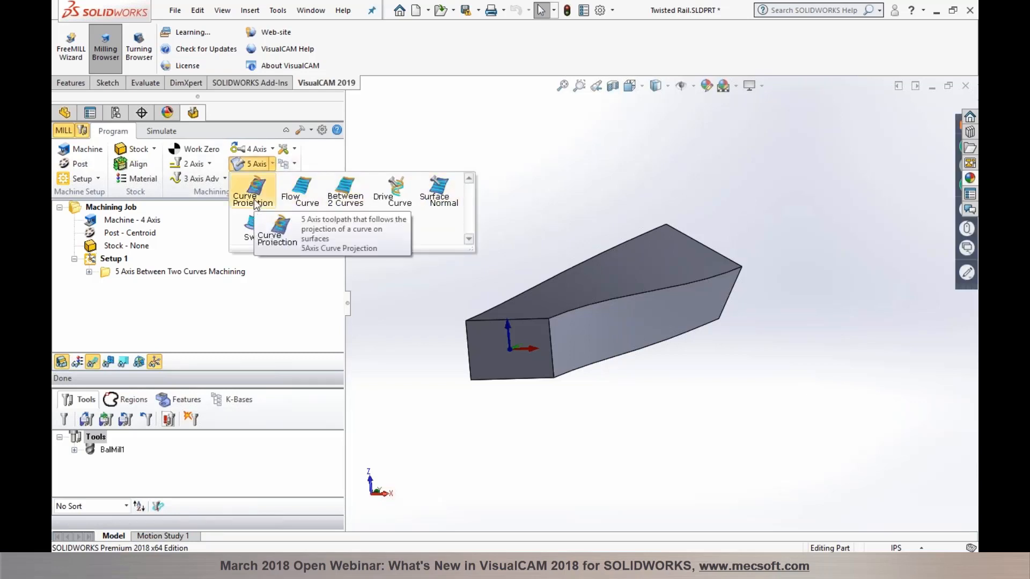
click(439, 189)
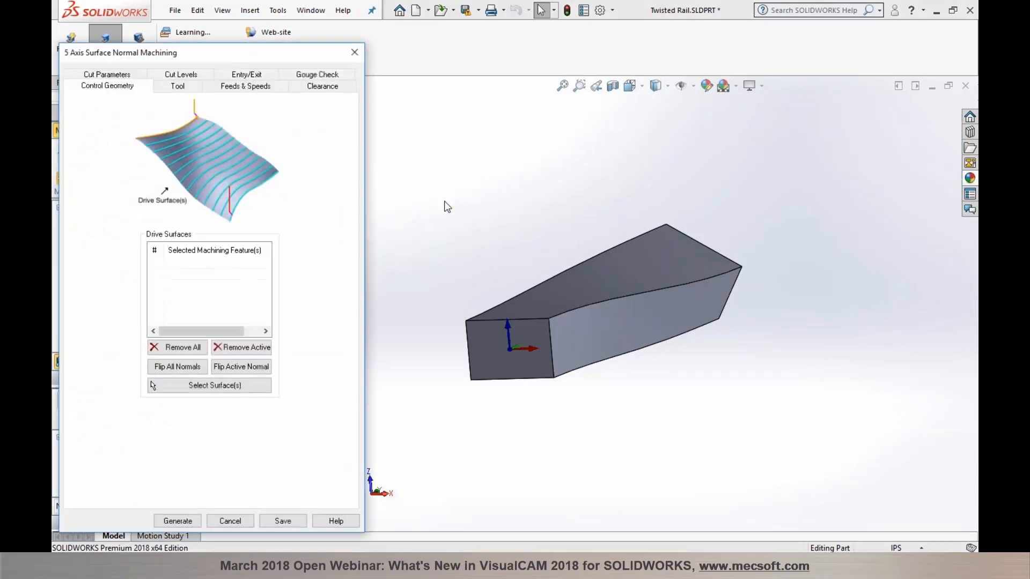
click(93, 75)
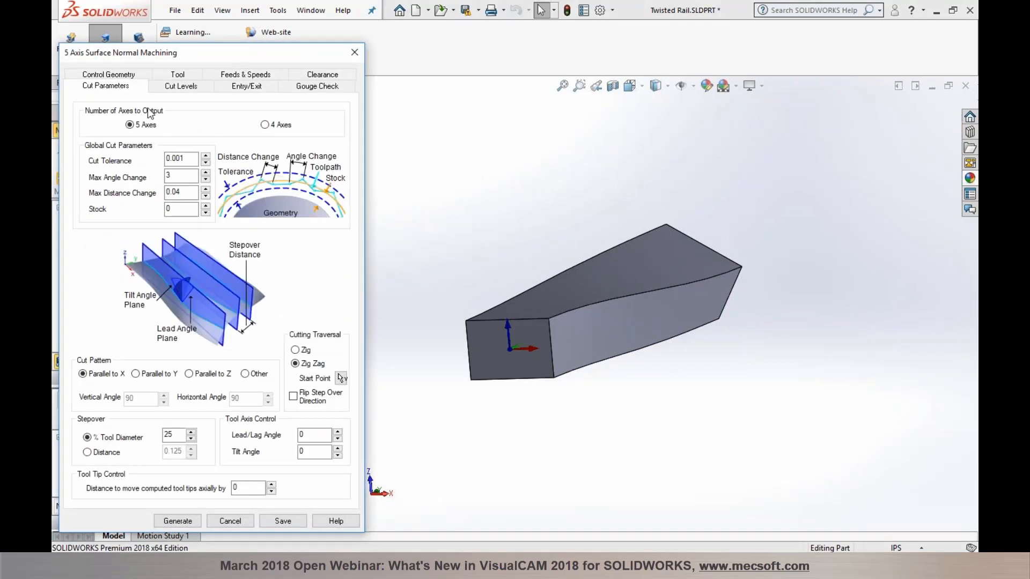
mouse_move(279, 130)
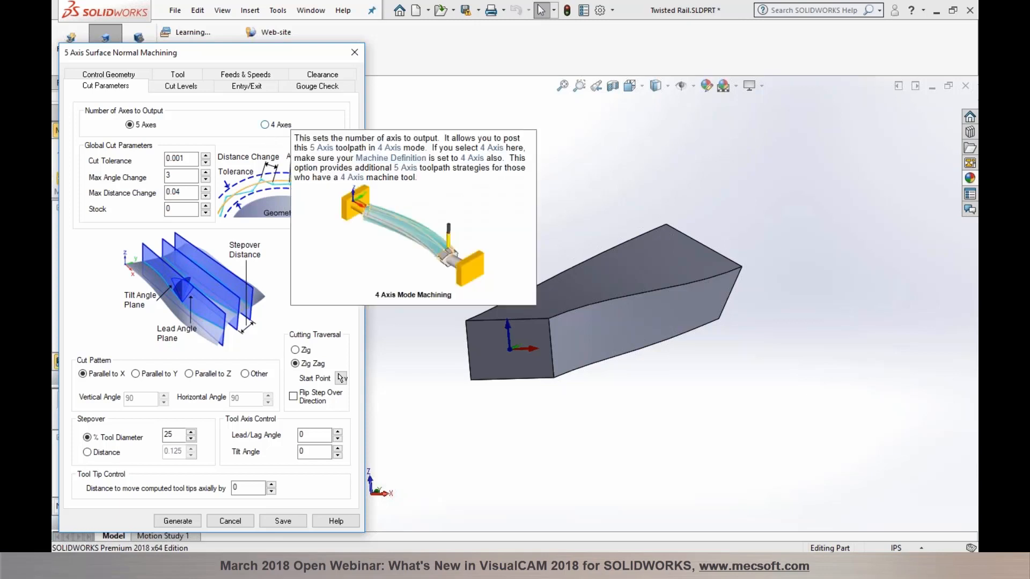
click(231, 525)
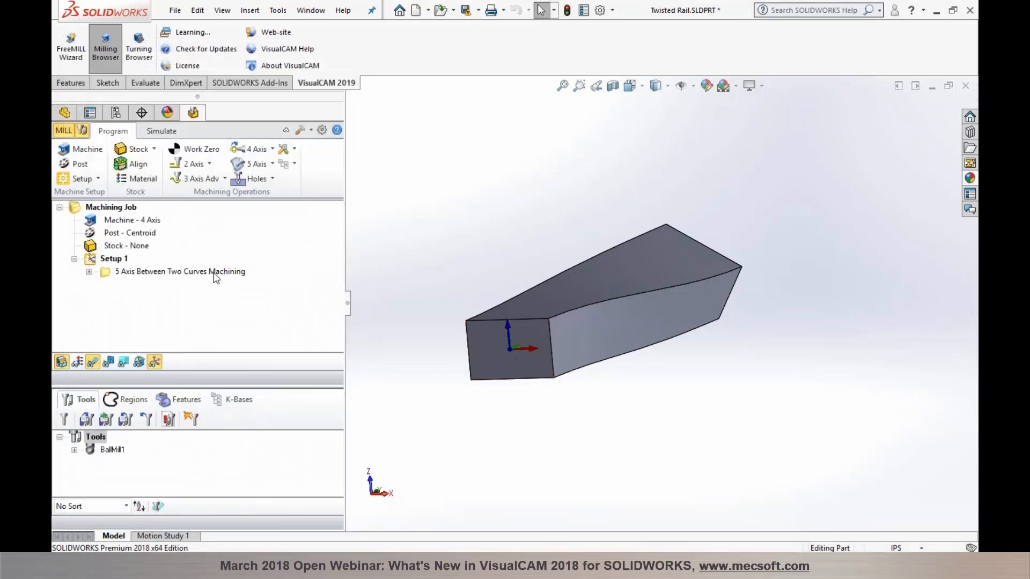
Step: Simulate the 5 Axis Between Two Curves toolpath on the shaded twisted rail, then select Setup 1 to clear it
click(215, 272)
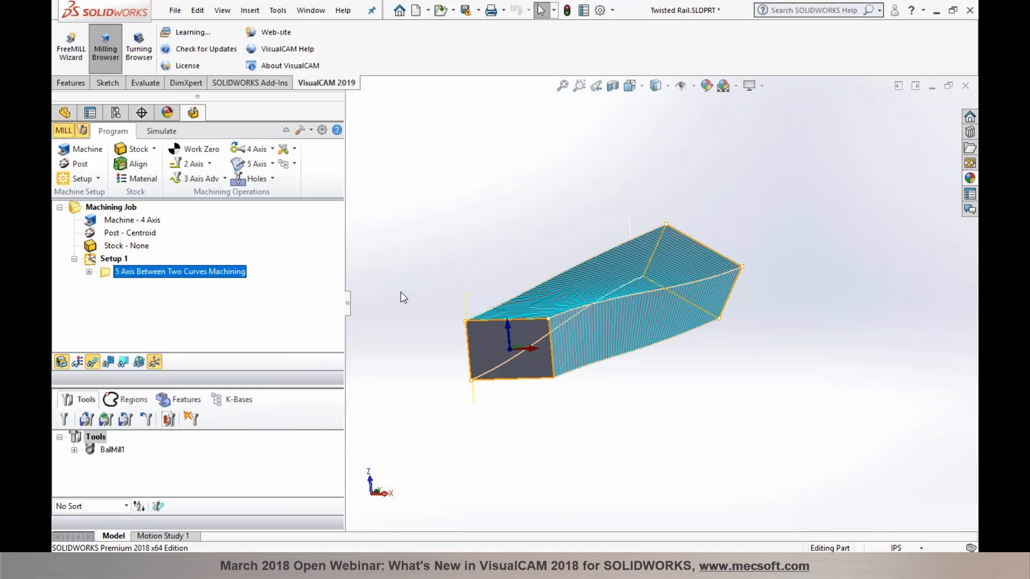
click(162, 133)
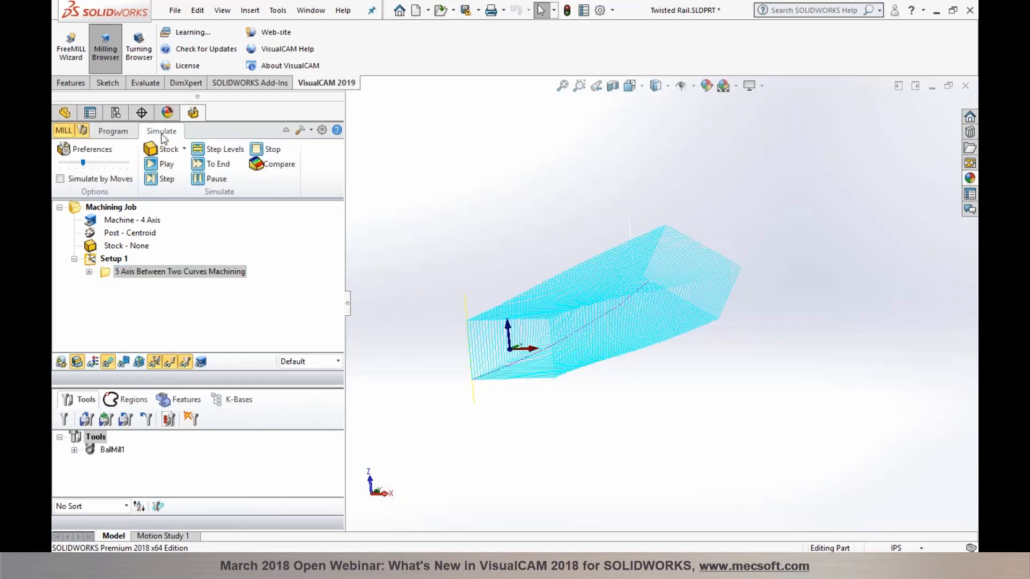
click(62, 363)
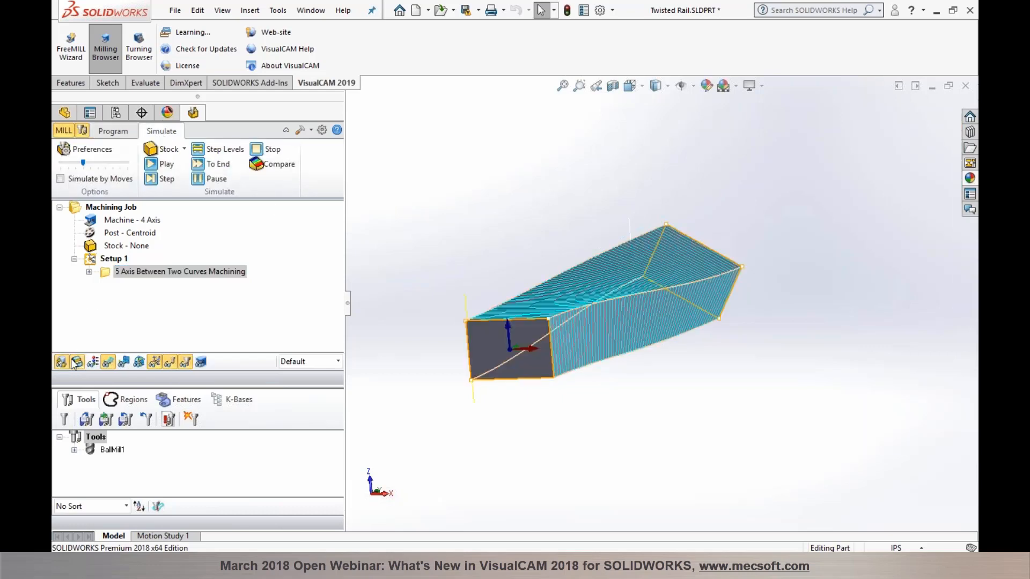
click(161, 168)
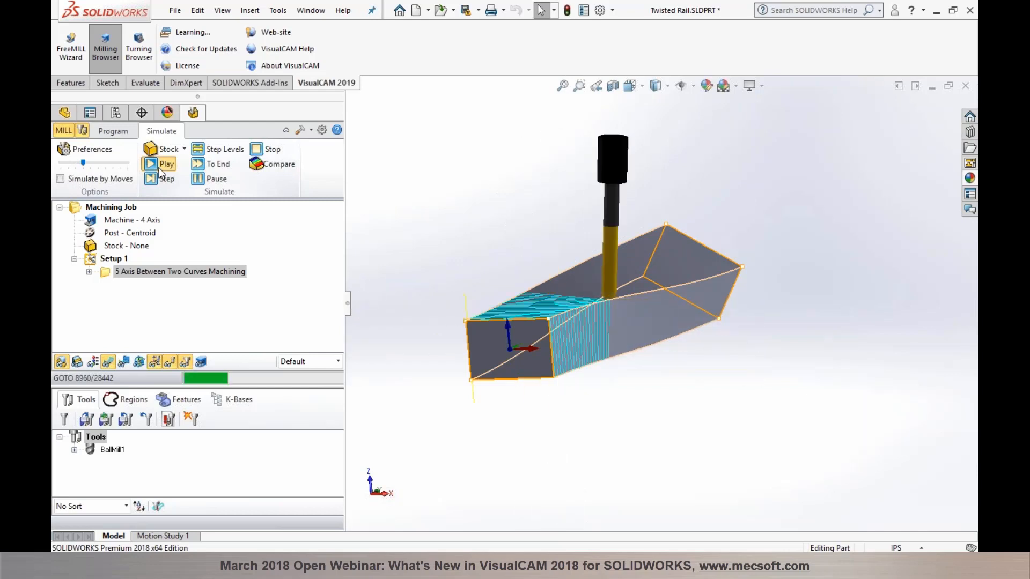
mouse_move(846, 361)
middle_down()
mouse_move(834, 345)
mouse_move(829, 353)
middle_up()
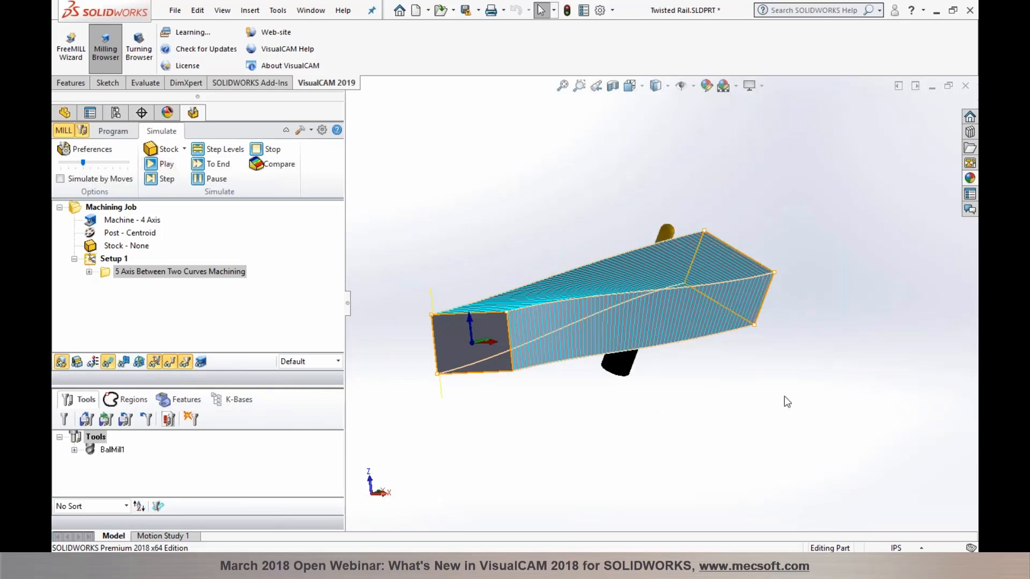
click(101, 259)
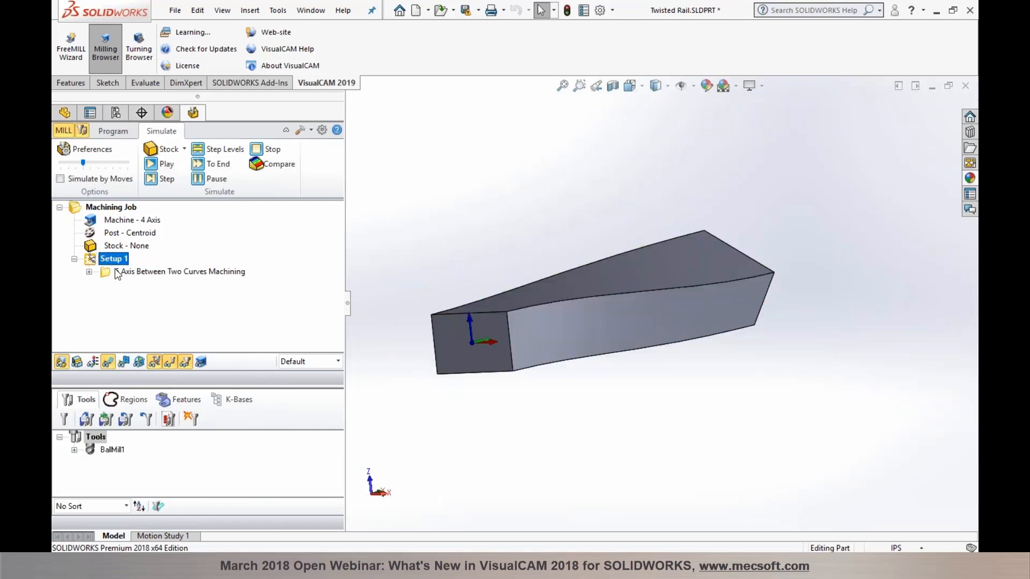
Step: Redisplay the 5 Axis Between Two Curves toolpath, view the part end-on, and open the 5 Axis gallery
click(113, 131)
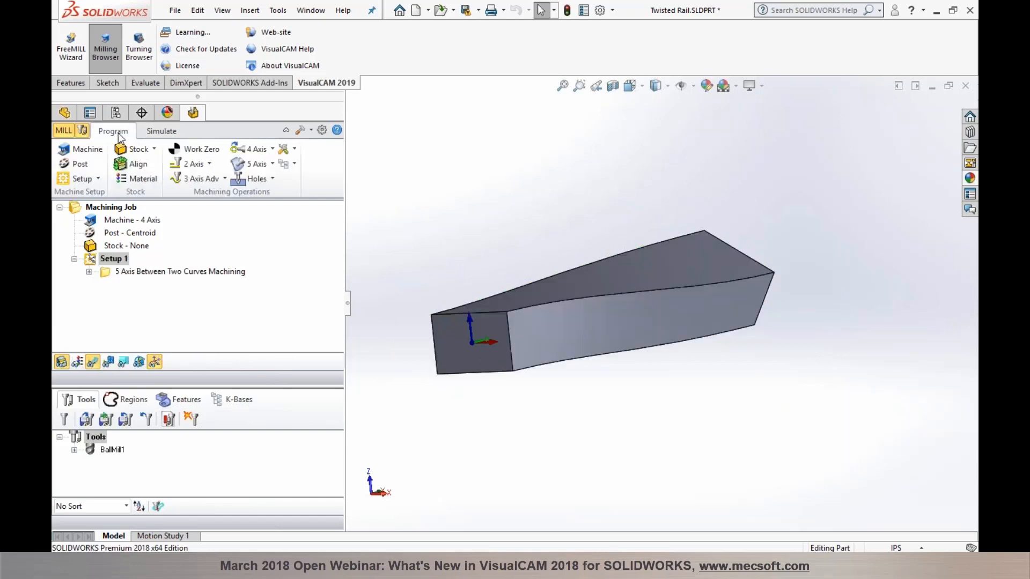
click(138, 271)
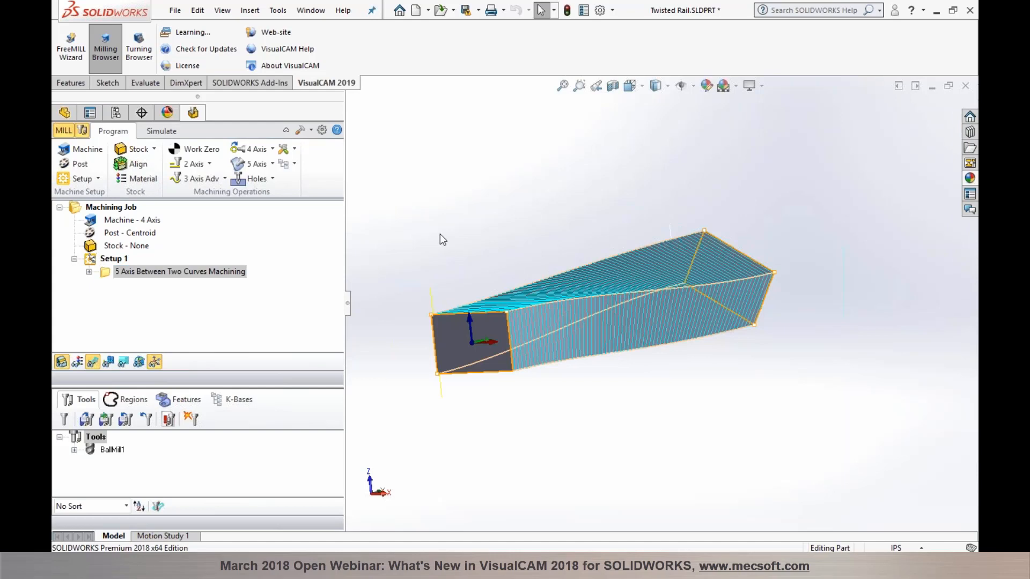
scroll(440, 236, down, 2)
middle_drag(447, 231, 471, 223)
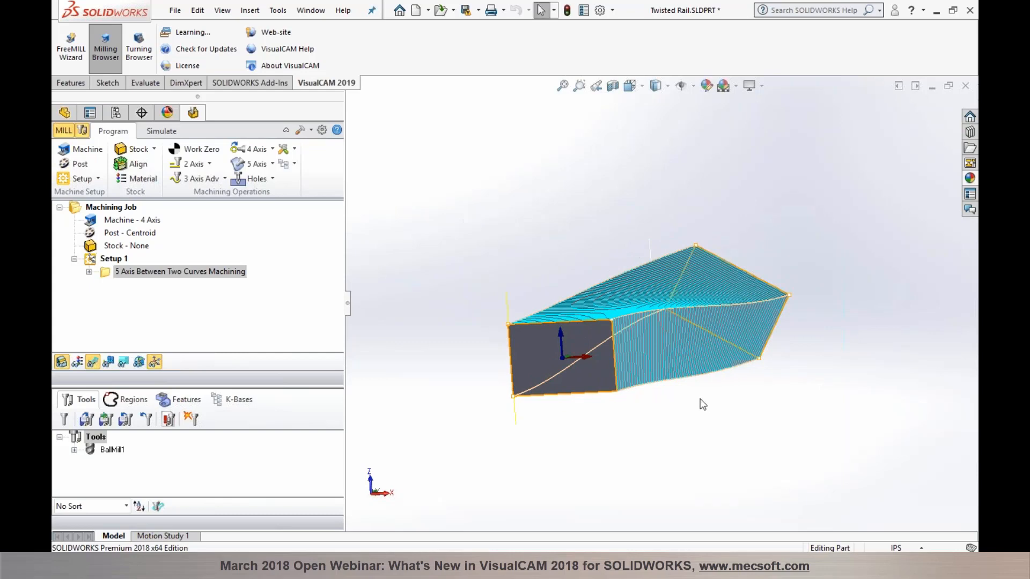
scroll(678, 396, down, 1)
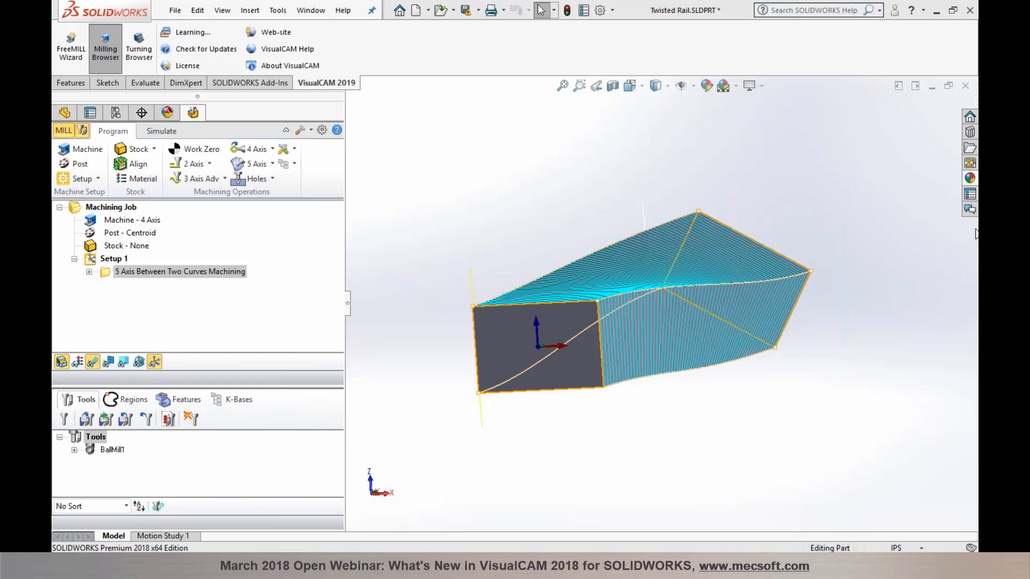
click(266, 164)
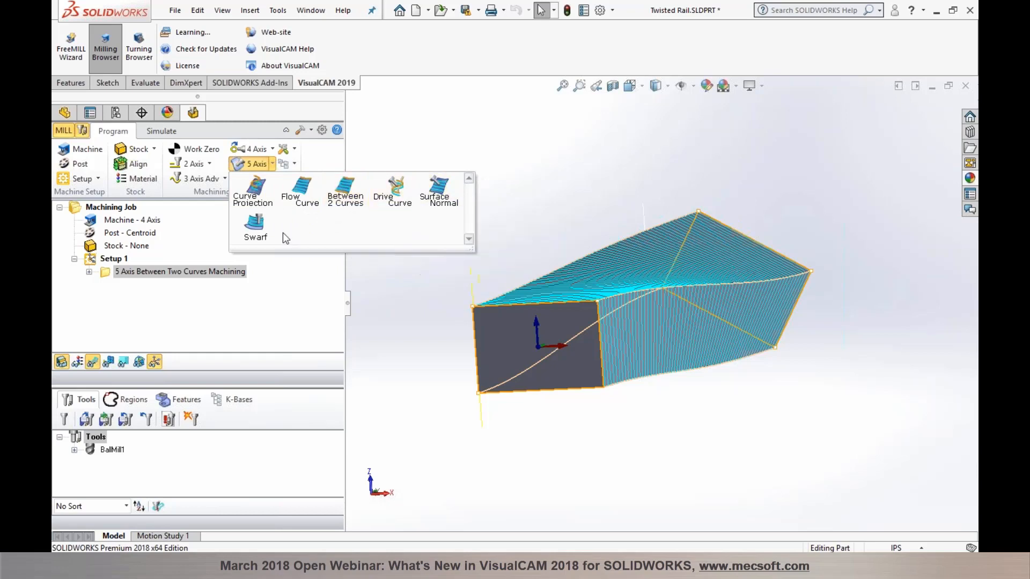
Step: Dismiss the 5 Axis gallery via the Between Two Curves operation and switch to the HolderCollision part
click(114, 273)
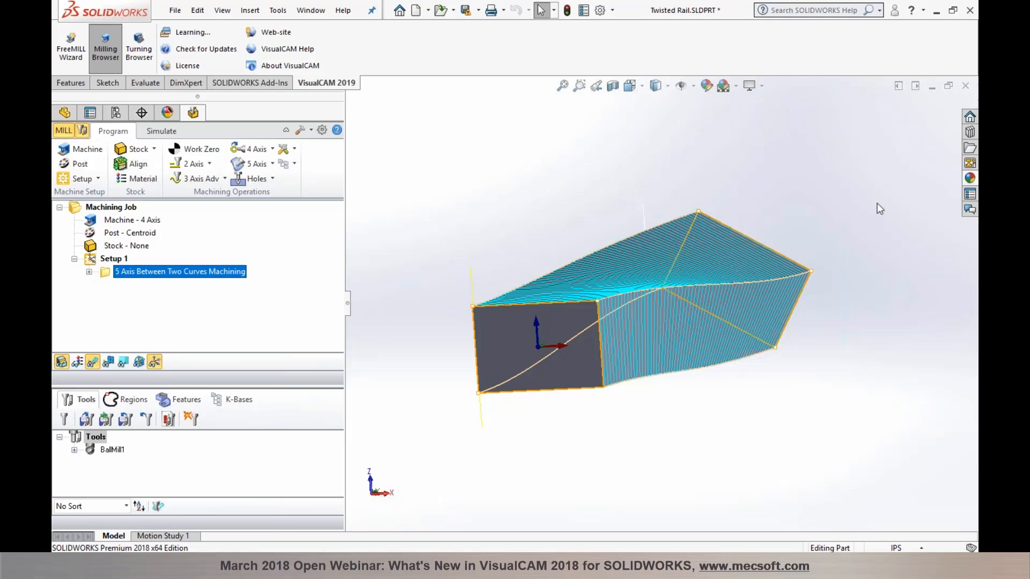
click(964, 210)
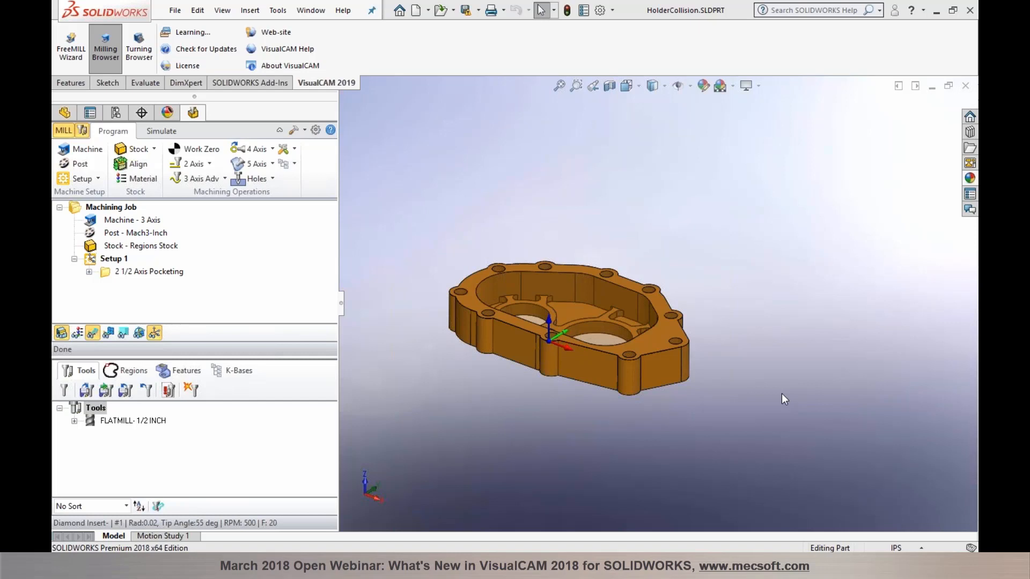
Step: Zoom in on the HolderCollision part with its 2 1/2 Axis Pocketing job
scroll(444, 369, down, 3)
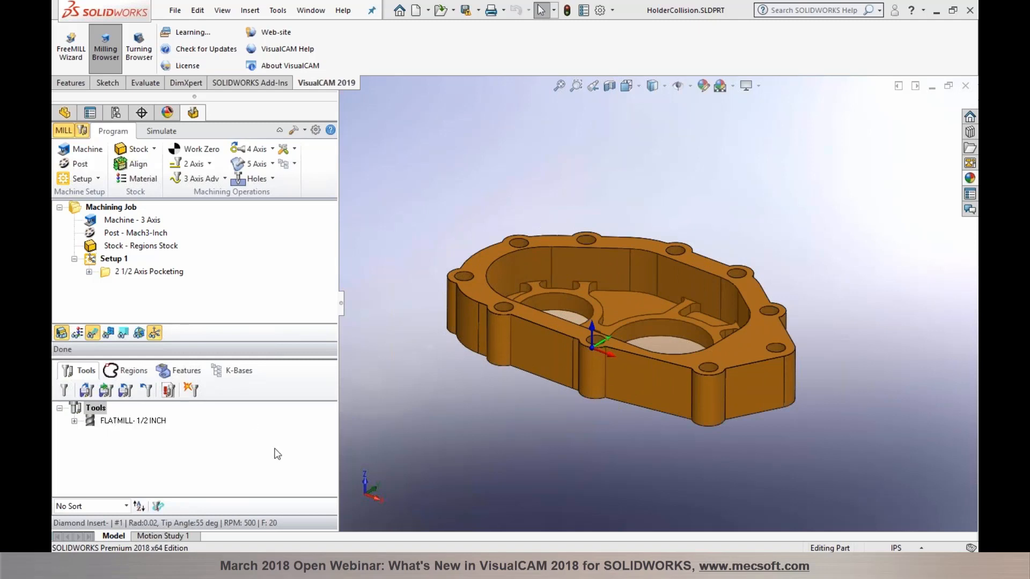
Step: Start simulating the 2 1/2 Axis Pocketing toolpath, then stop the run
click(160, 274)
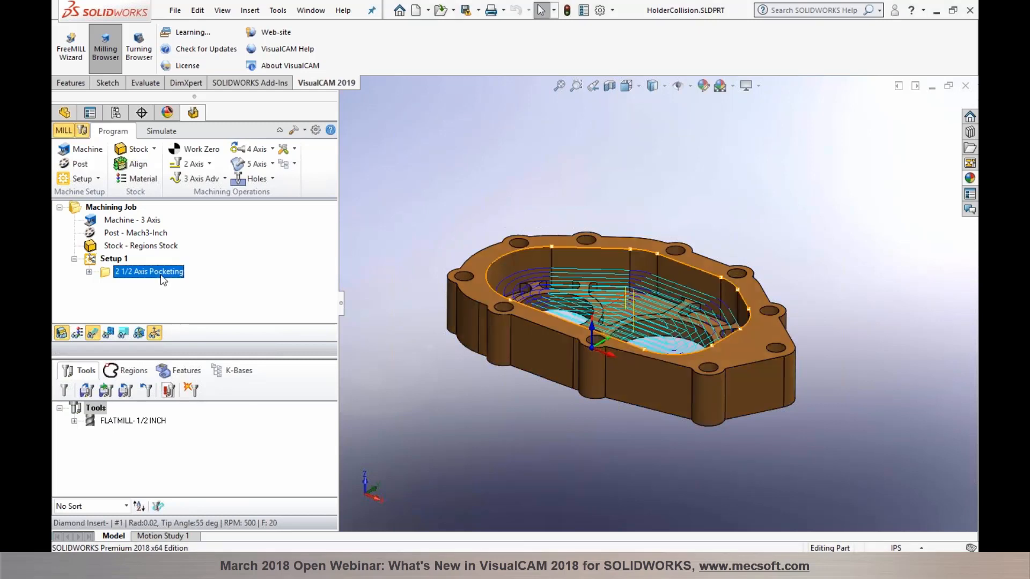
click(165, 133)
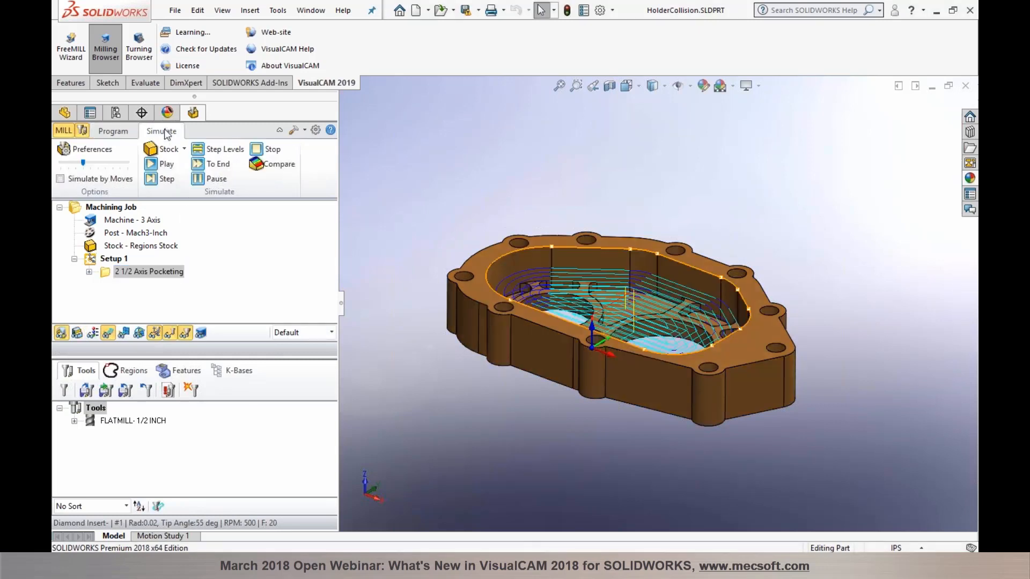
click(163, 165)
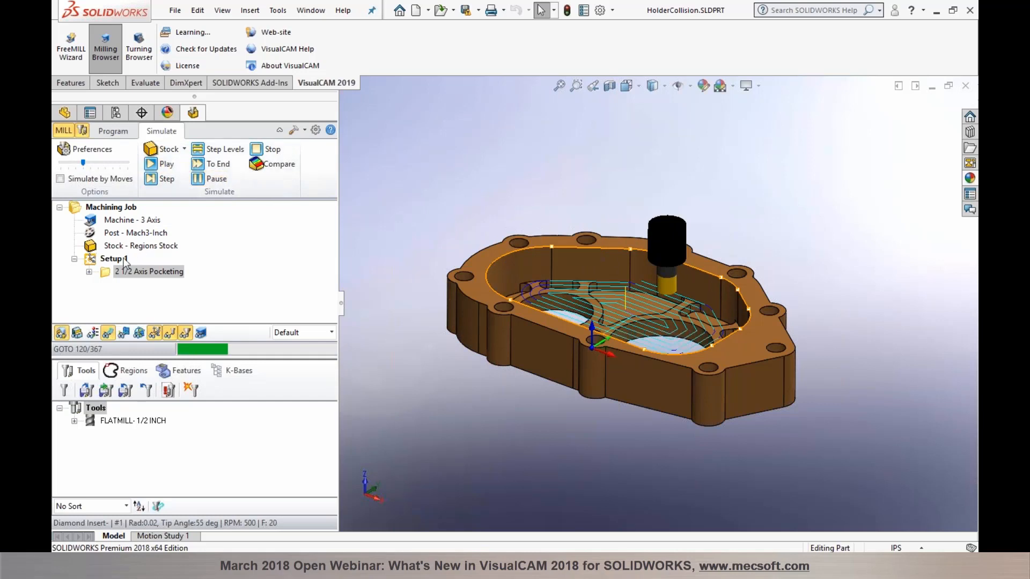
click(124, 259)
Step: Hide the part, show the regions stock, and simulate the pocket cut at a slower speed
click(125, 272)
click(61, 335)
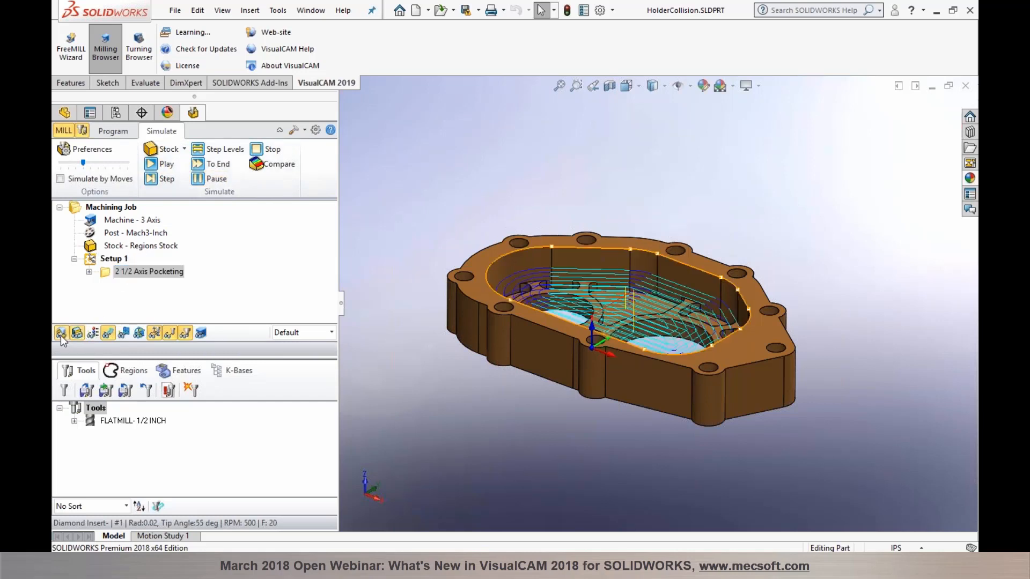
click(126, 249)
click(128, 272)
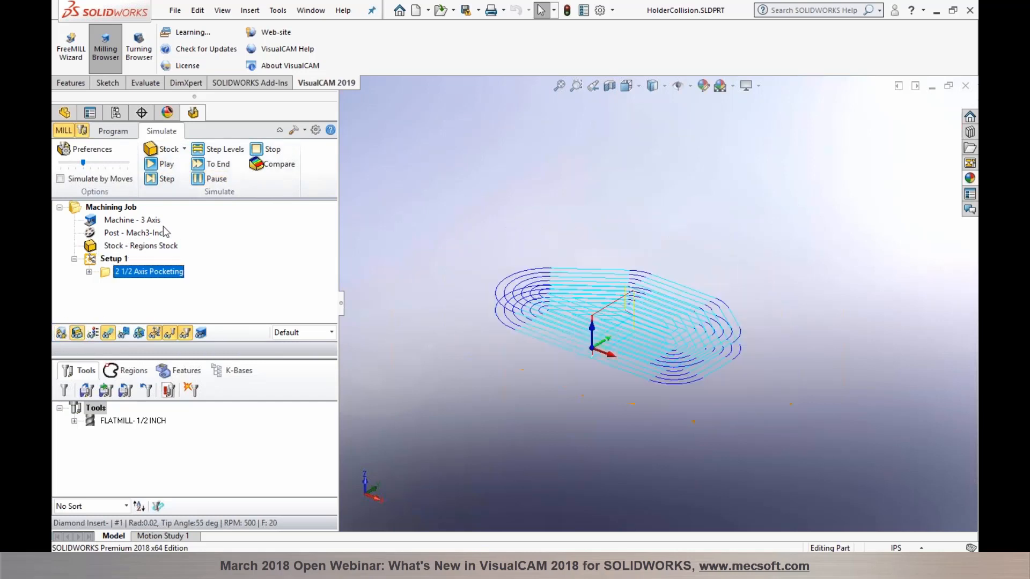
click(162, 165)
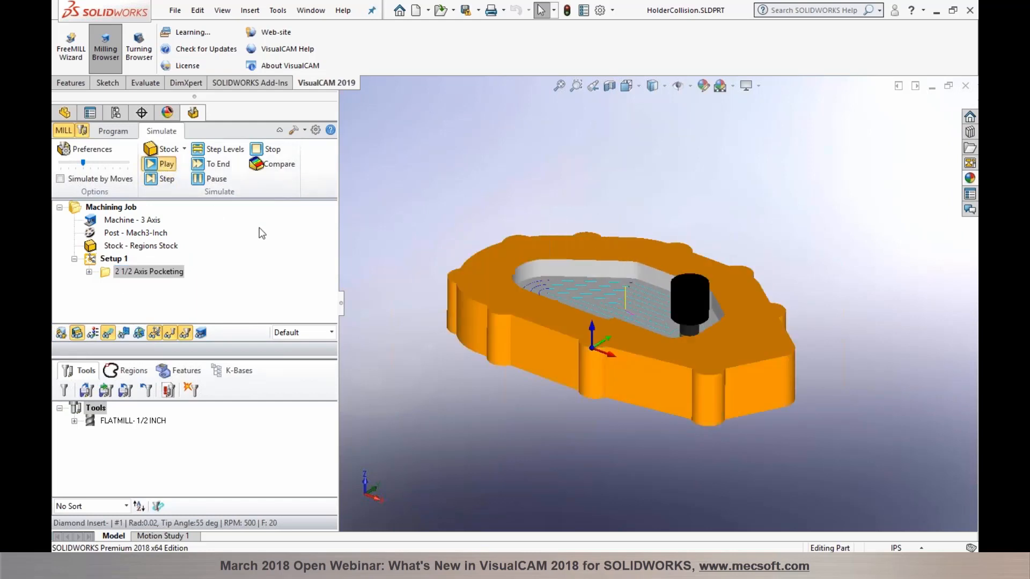
drag(83, 163, 68, 163)
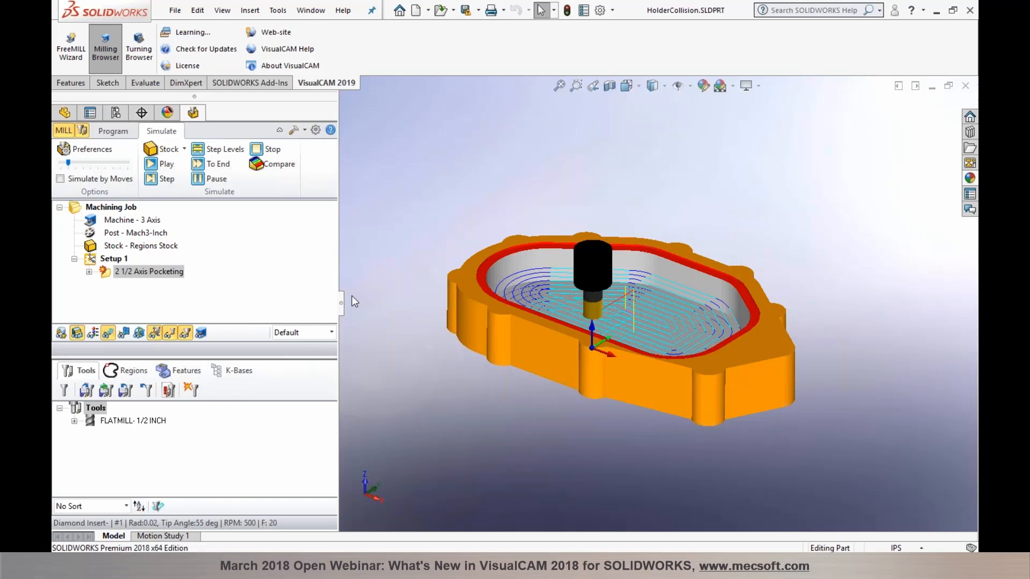
click(90, 273)
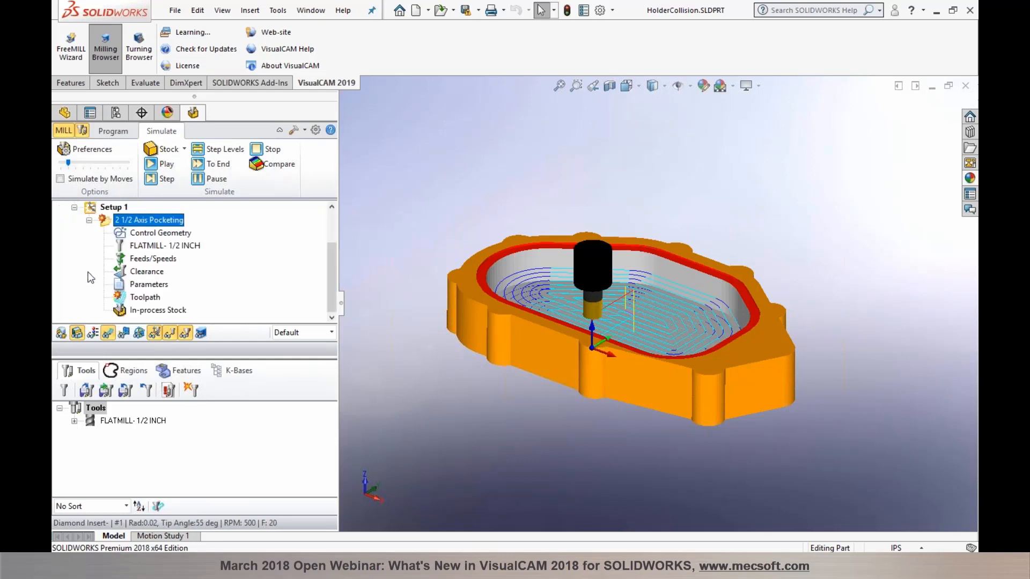
Step: Open the Toolpath move editor and enlarge its move list
click(124, 299)
drag(156, 356, 156, 269)
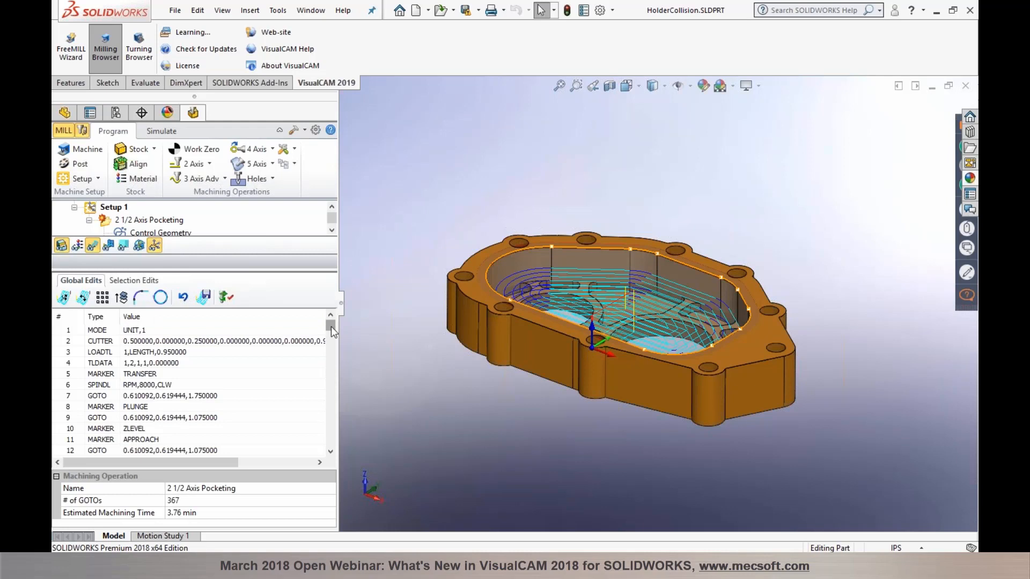
drag(332, 326, 330, 386)
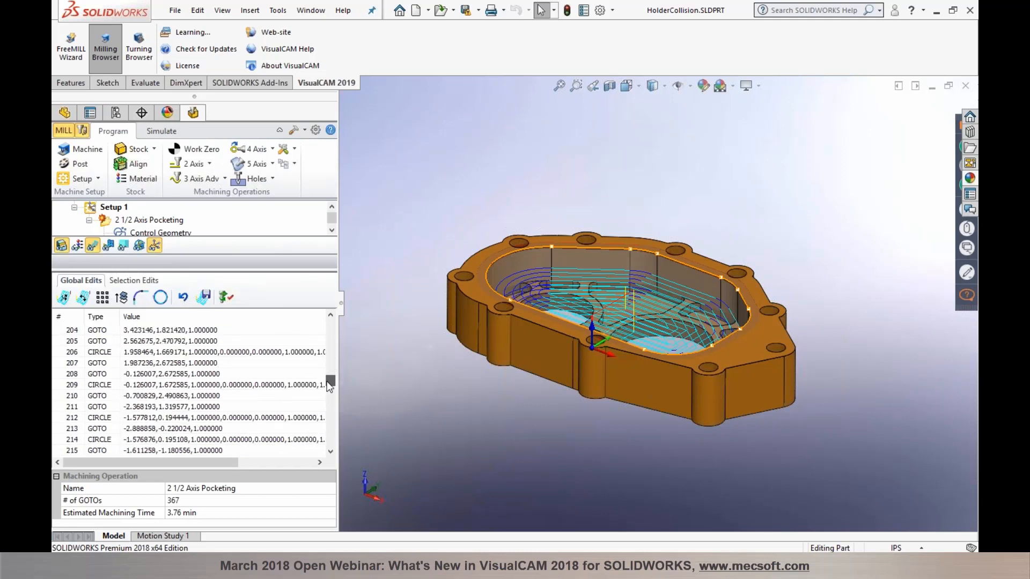
drag(329, 386, 330, 430)
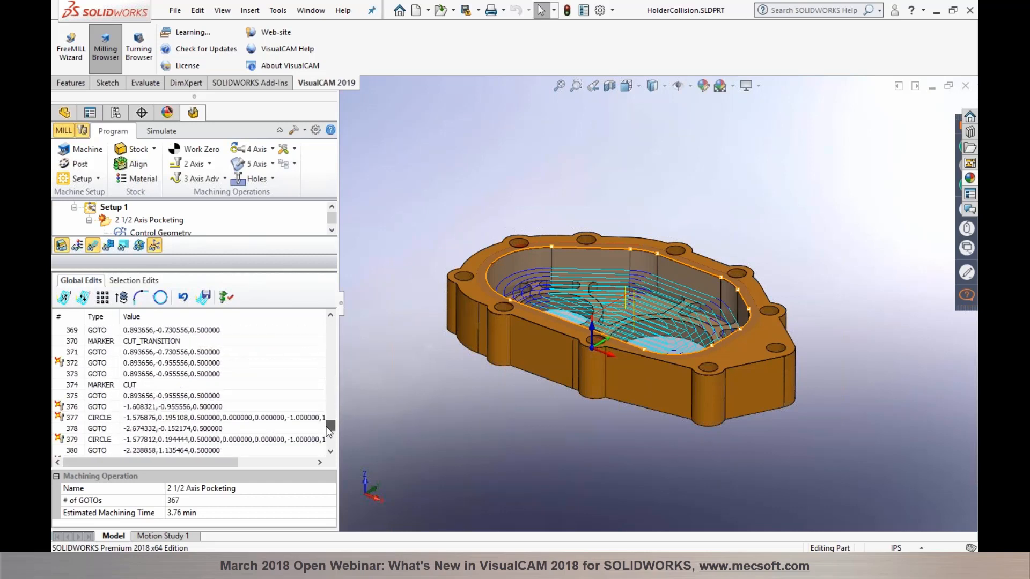
Step: Position the tool at moves 372, 376, 377 and 379 to inspect it against the pocket wall
click(121, 363)
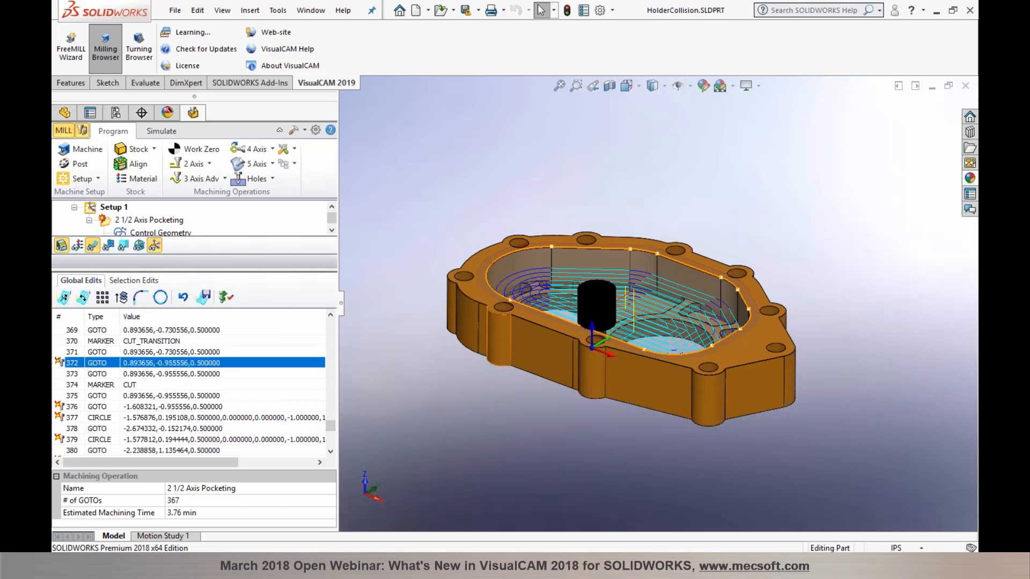
scroll(638, 329, down, 3)
middle_drag(638, 330, 542, 266)
scroll(541, 266, down, 5)
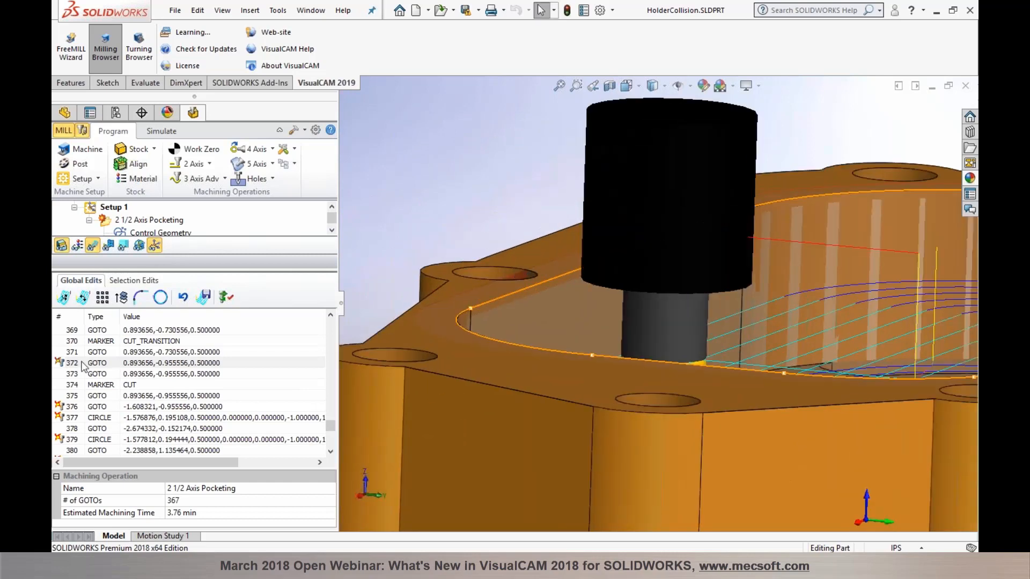
middle_drag(563, 317, 598, 325)
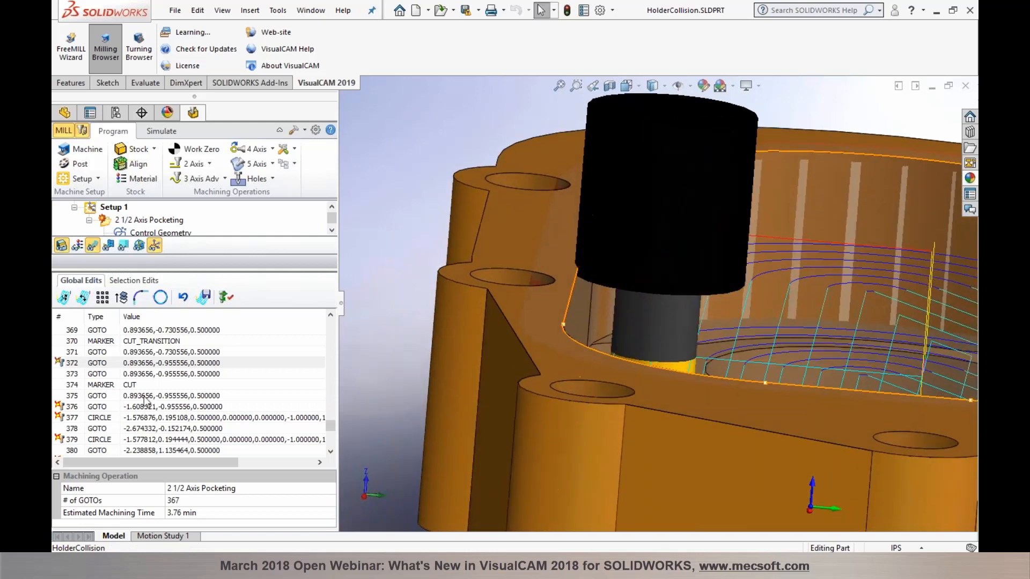
click(96, 364)
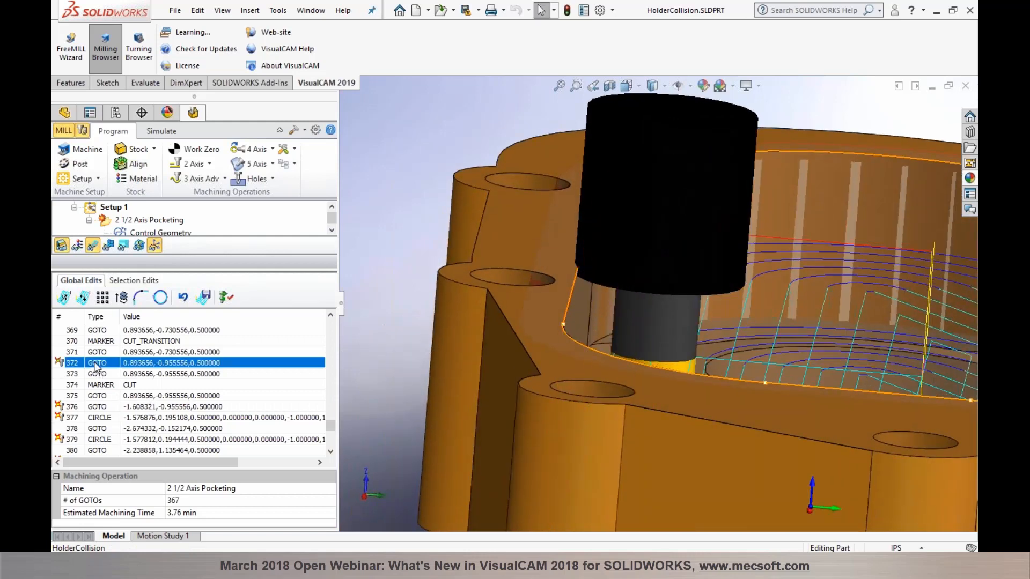
click(83, 408)
click(85, 418)
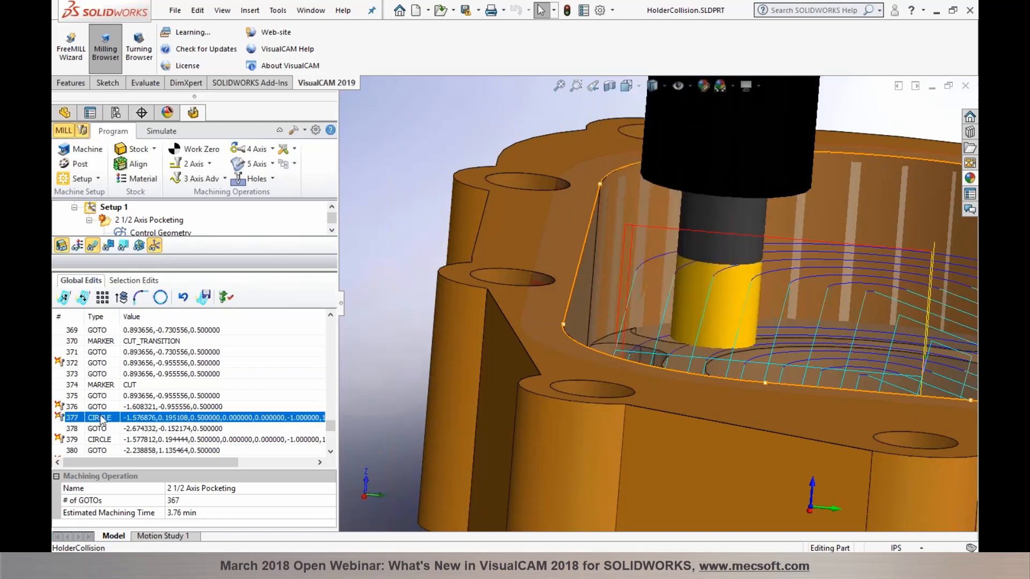
click(96, 440)
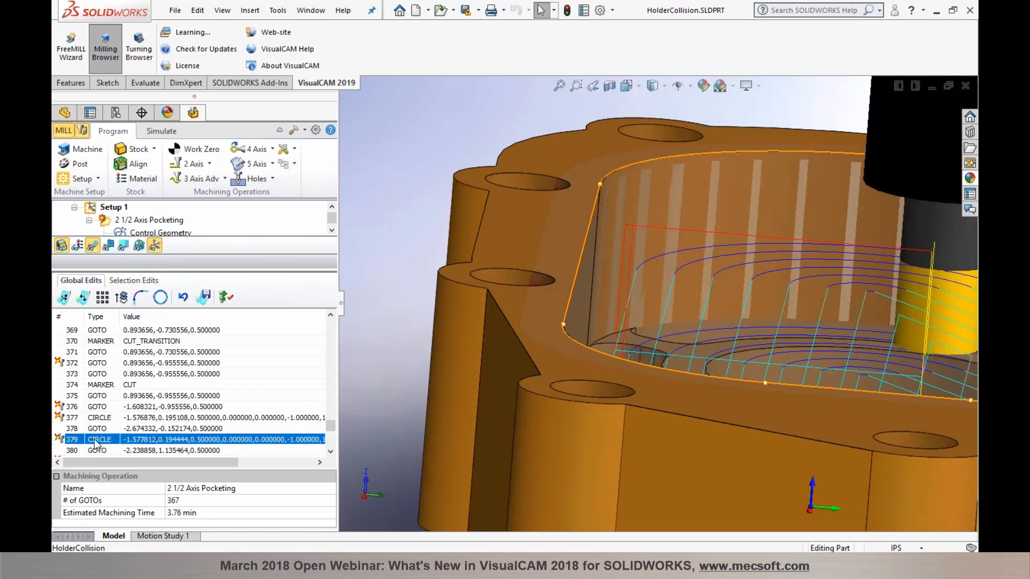
Step: Orbit out to review the whole part, then return to Program mode and the Tools list
middle_drag(812, 301, 652, 298)
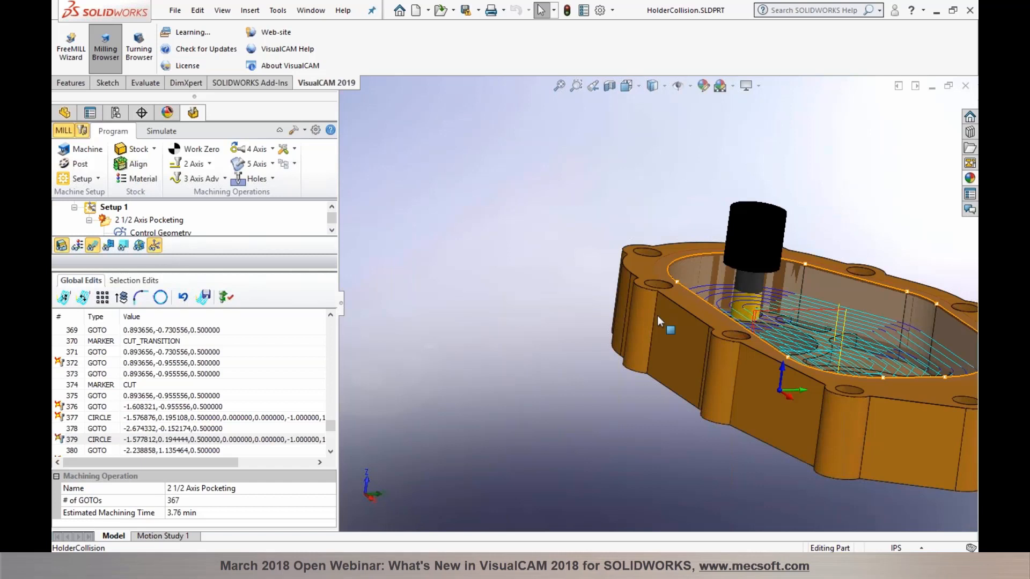
middle_drag(657, 316, 604, 393)
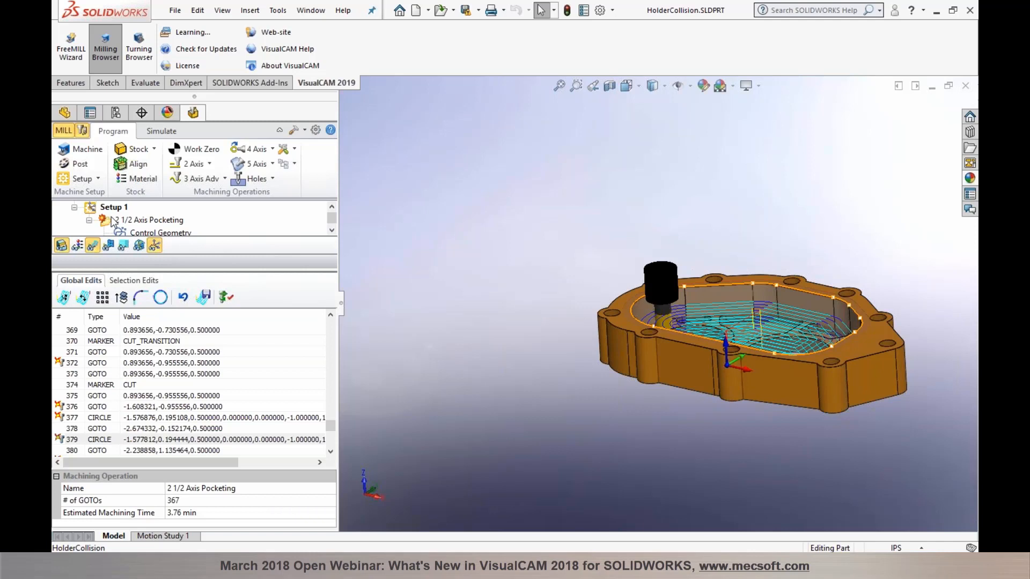
click(162, 133)
middle_drag(629, 259, 762, 308)
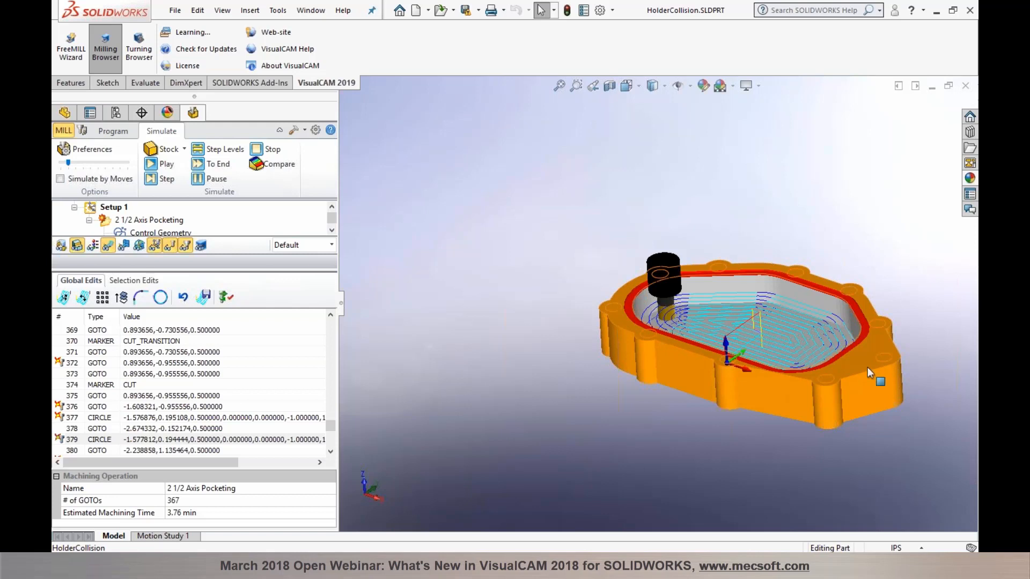
scroll(870, 362, up, 2)
scroll(649, 315, down, 3)
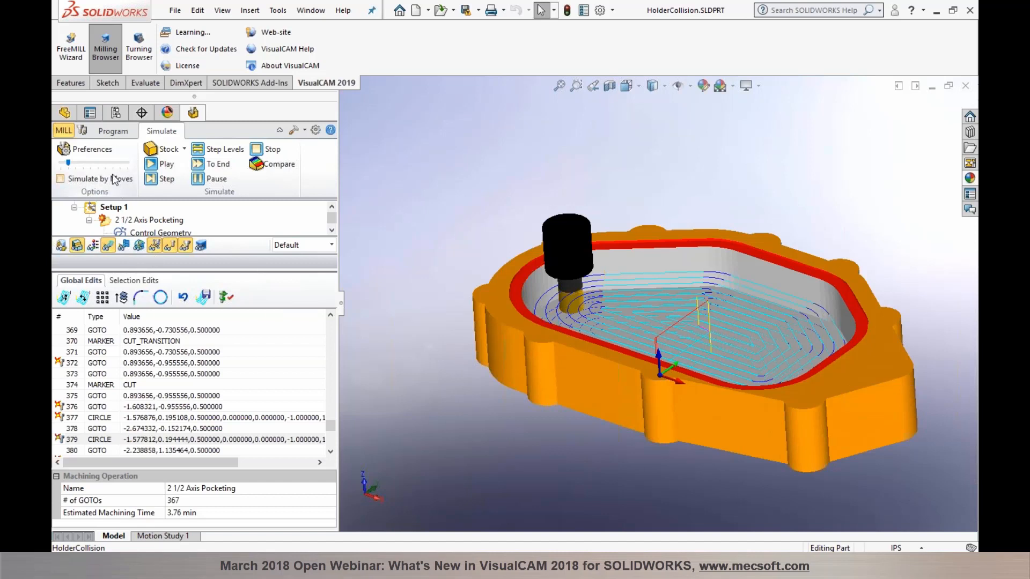
click(112, 134)
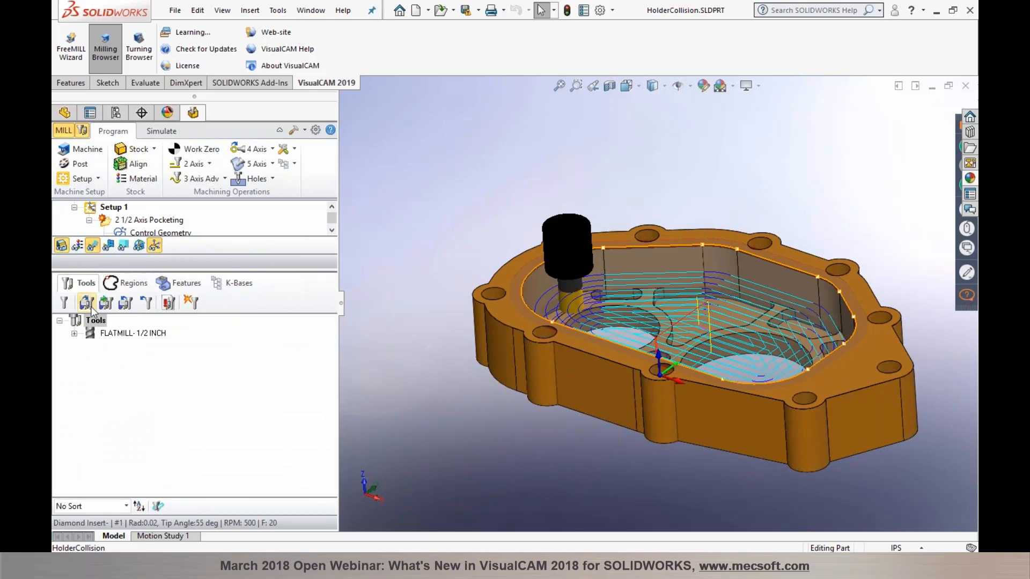
Step: Compute tool holder collisions for FLATMILL-1/2 INCH and accept the suggested 1.5125 tool length
click(87, 335)
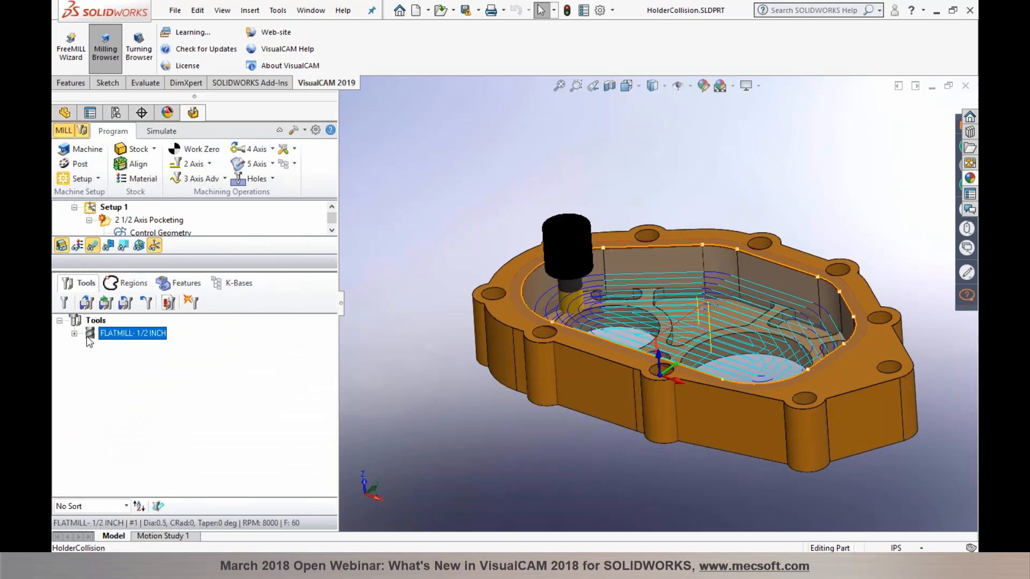
click(191, 303)
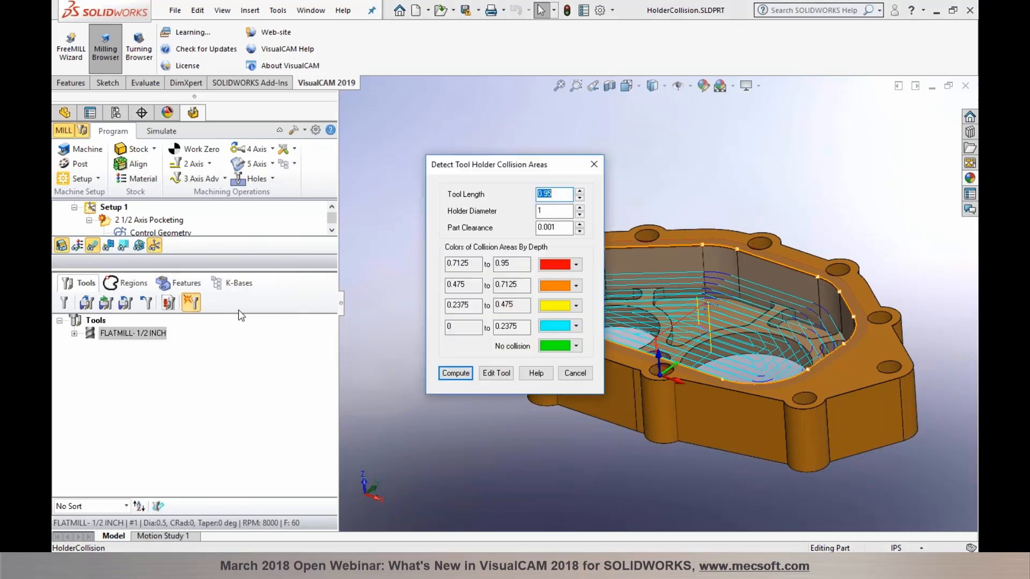
click(455, 373)
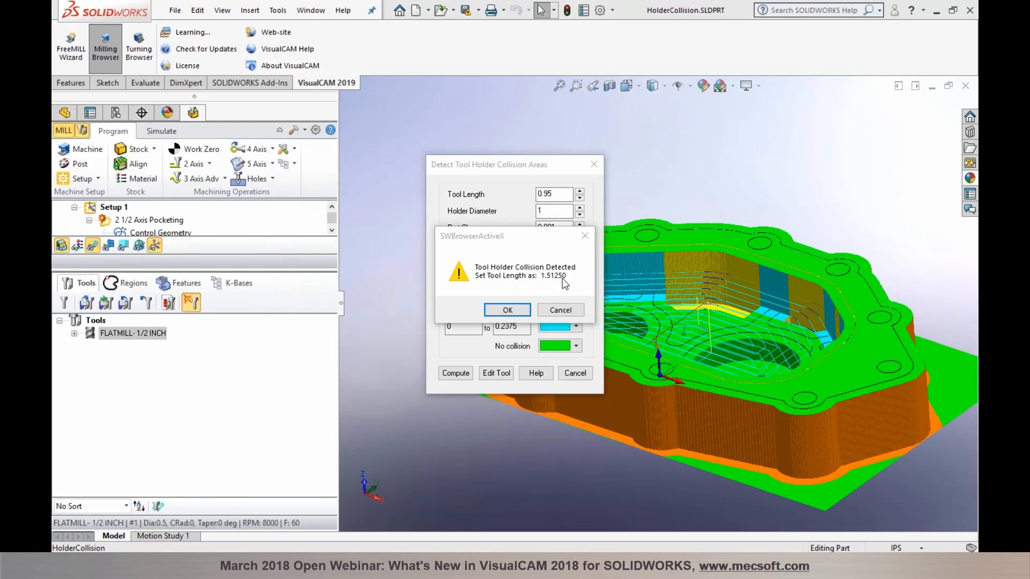
click(525, 311)
Step: Change FLATMILL-1/2 INCH tool length to 1.5125, save it, and recompute to confirm no holder collisions
click(497, 373)
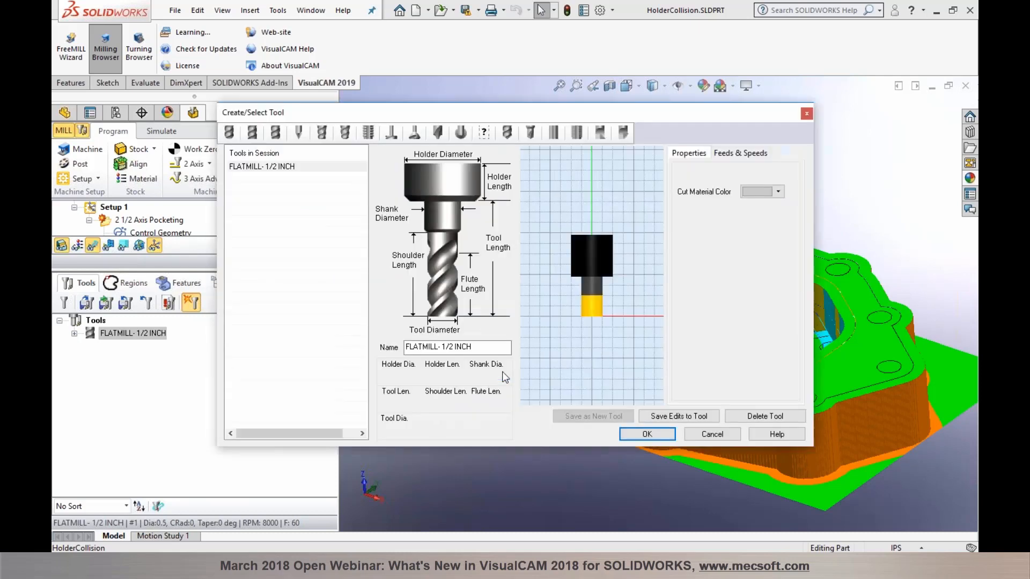
click(391, 401)
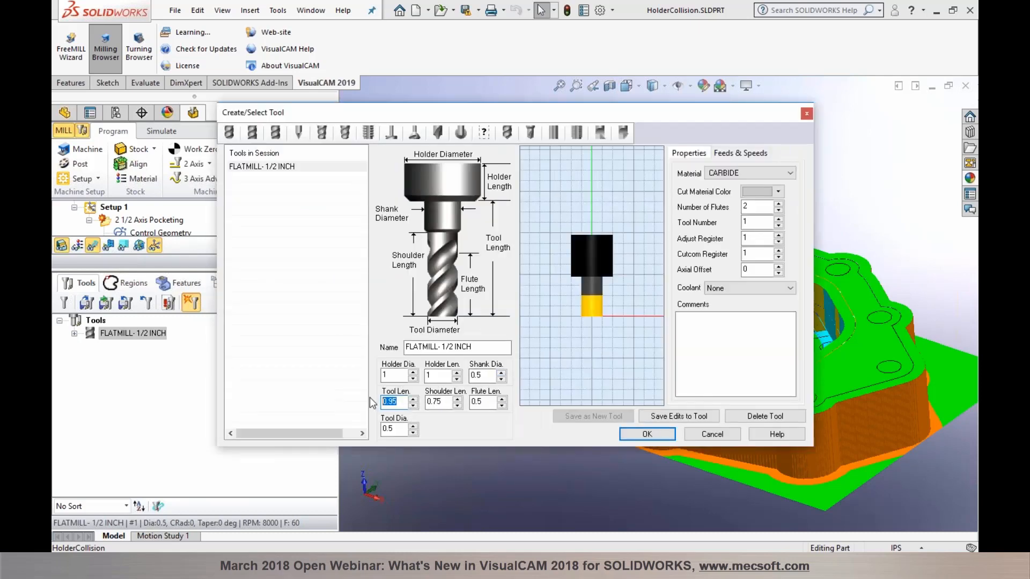
text(1)
click(680, 416)
click(545, 313)
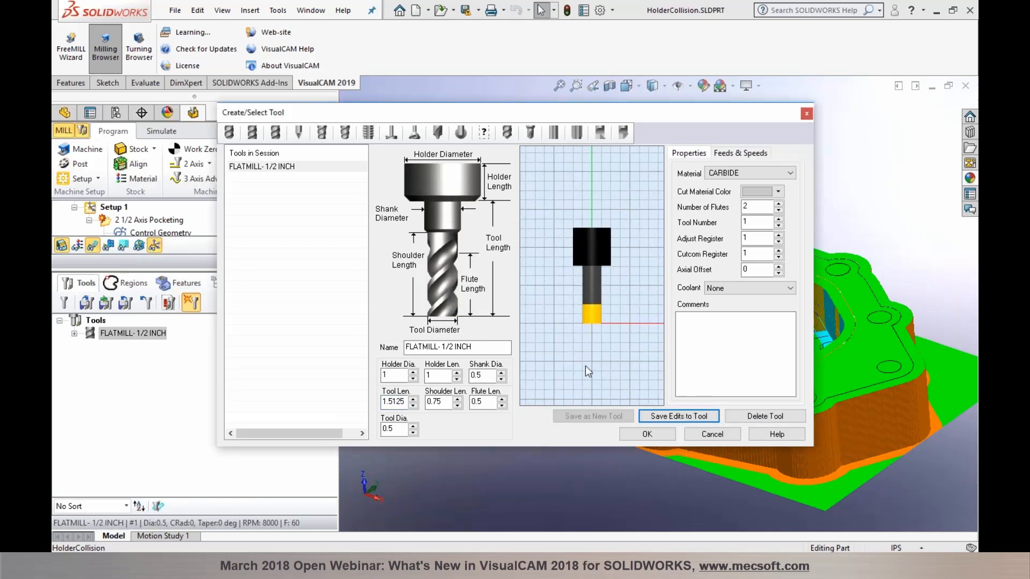
click(645, 434)
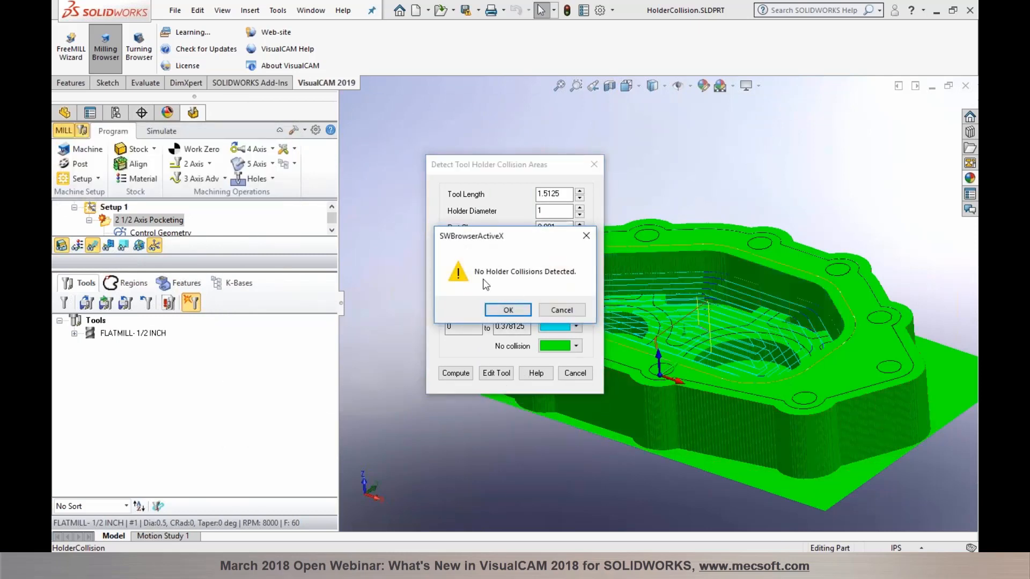
click(508, 311)
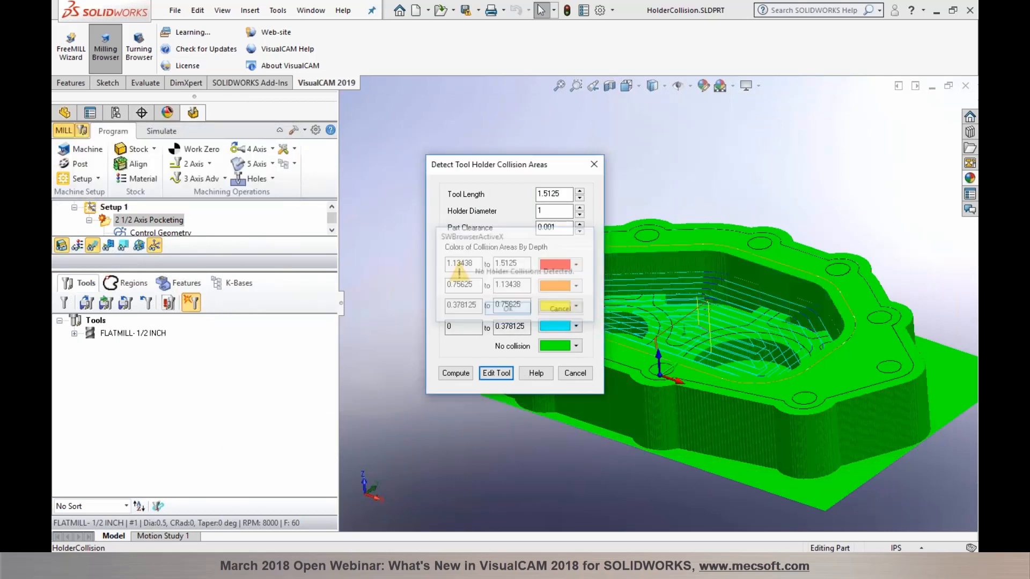
click(575, 372)
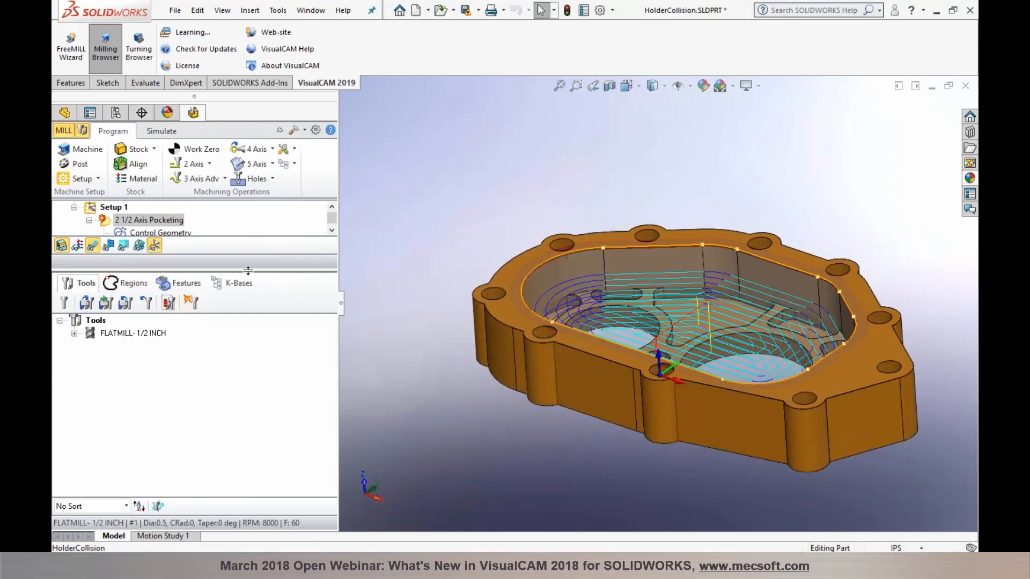
Step: Regenerate the 2 1/2 Axis Pocketing toolpath with the lengthened tool
drag(250, 267, 250, 339)
right_click(170, 222)
click(170, 225)
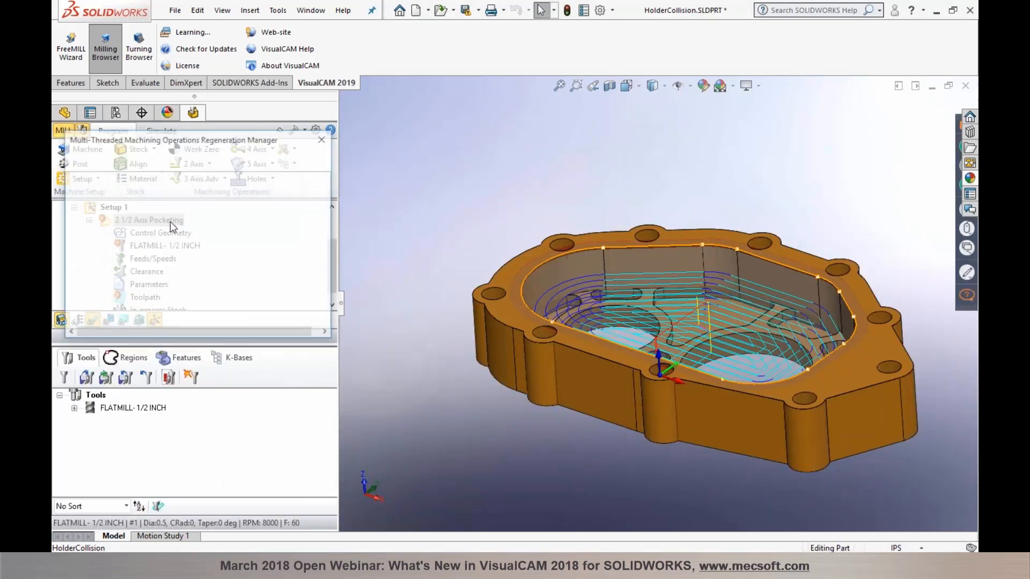
Step: Play the cutting simulation at higher speed and confirm no collision marks on the rim
click(161, 131)
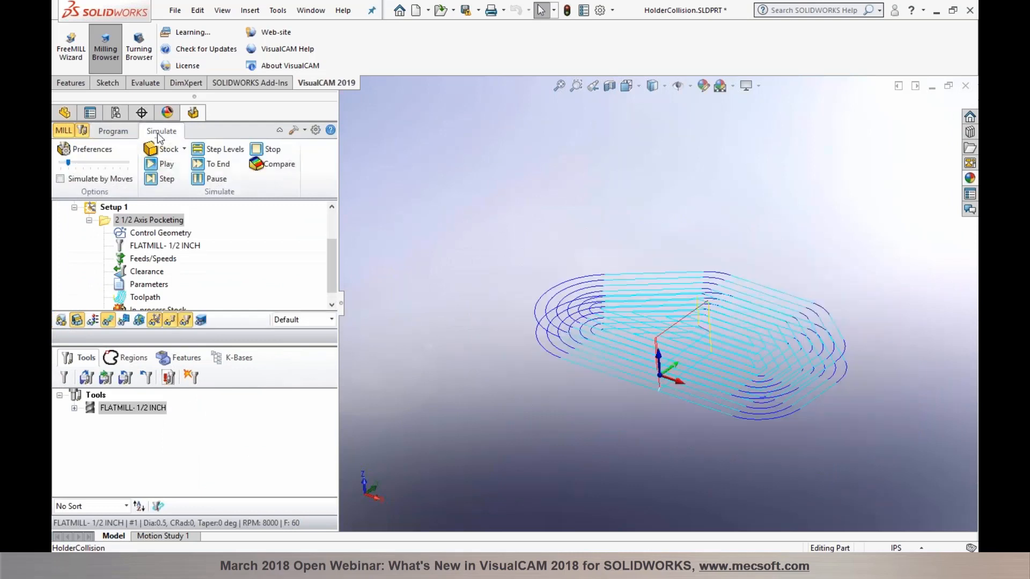
click(153, 164)
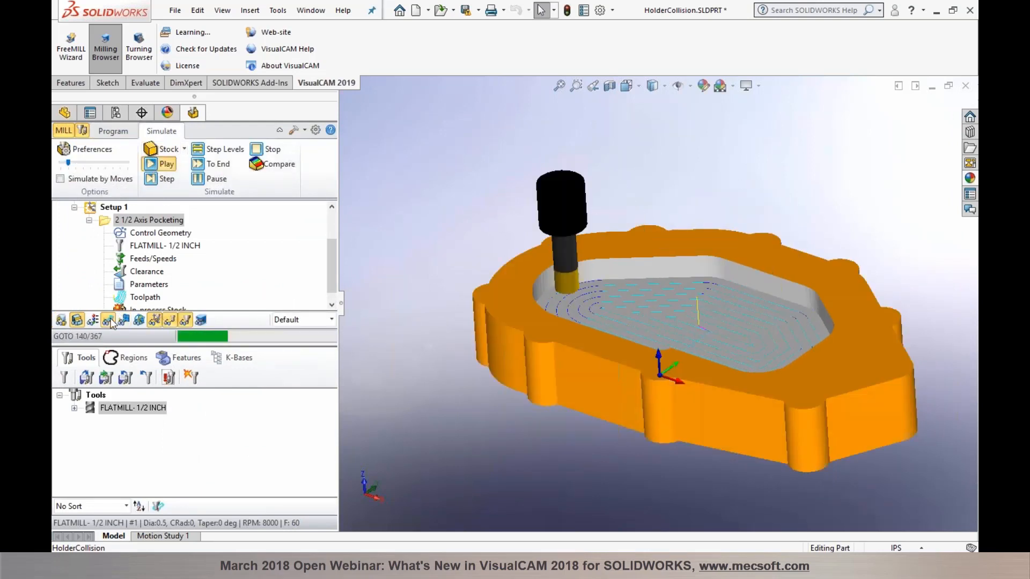
drag(68, 162, 104, 162)
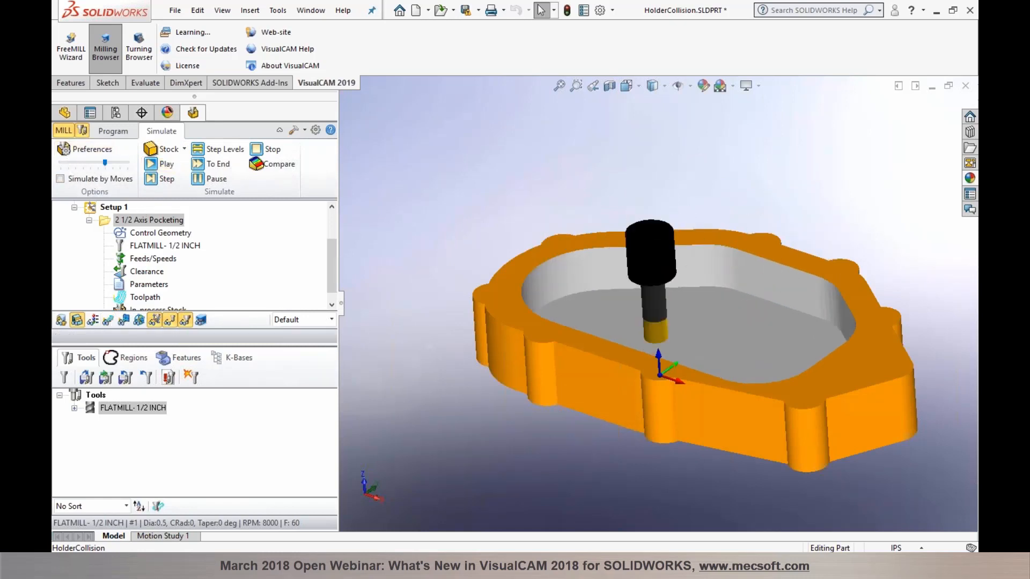
mouse_move(665, 413)
middle_down()
mouse_move(634, 403)
mouse_move(657, 398)
middle_up()
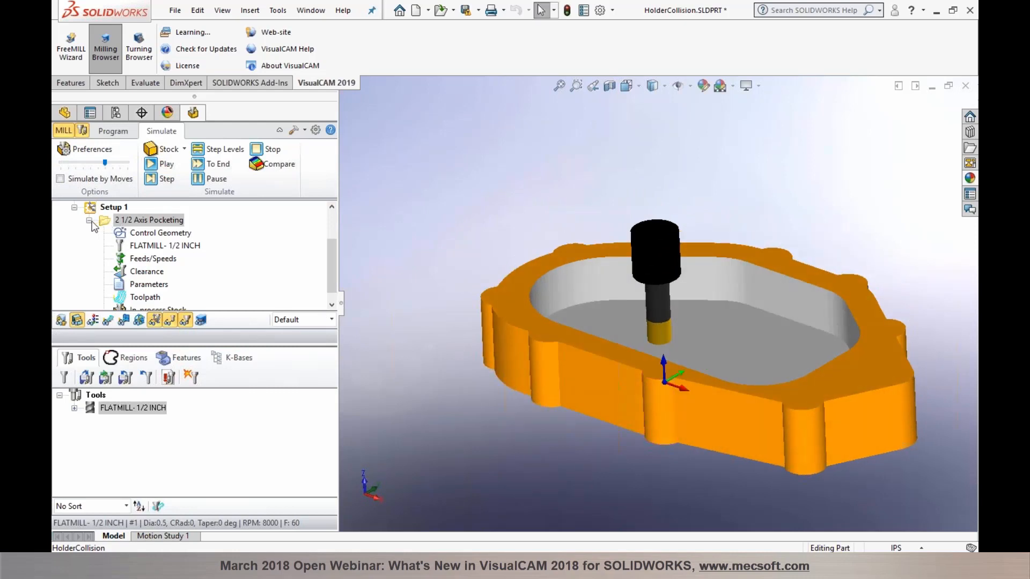
Step: Check the toolpath code listing (367 GOTOs, 3.76 min), then go back to the Tools list
click(145, 297)
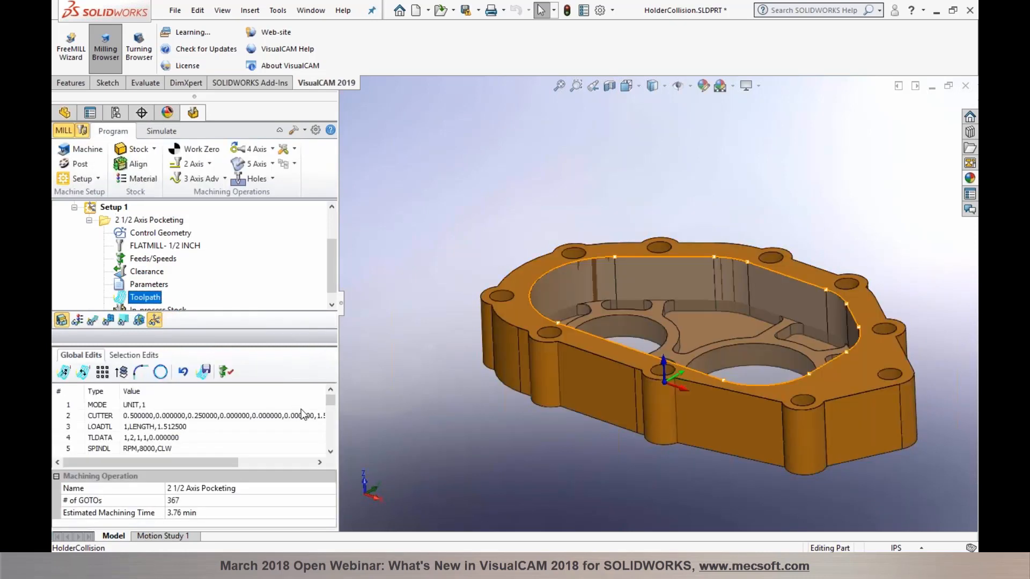
drag(278, 345, 277, 260)
mouse_move(330, 315)
mouse_down()
mouse_move(337, 448)
mouse_move(343, 310)
mouse_up()
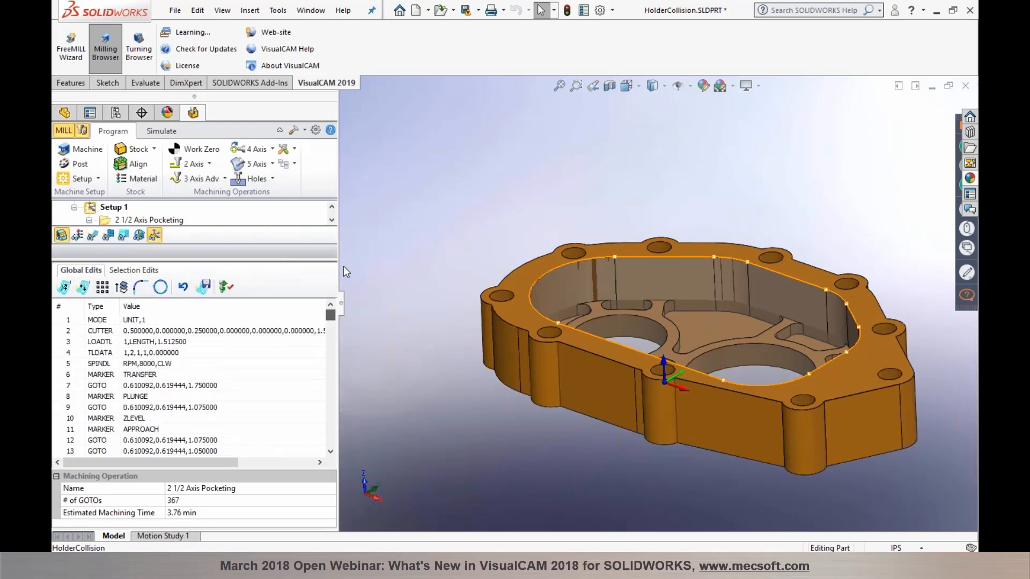
drag(309, 261, 306, 339)
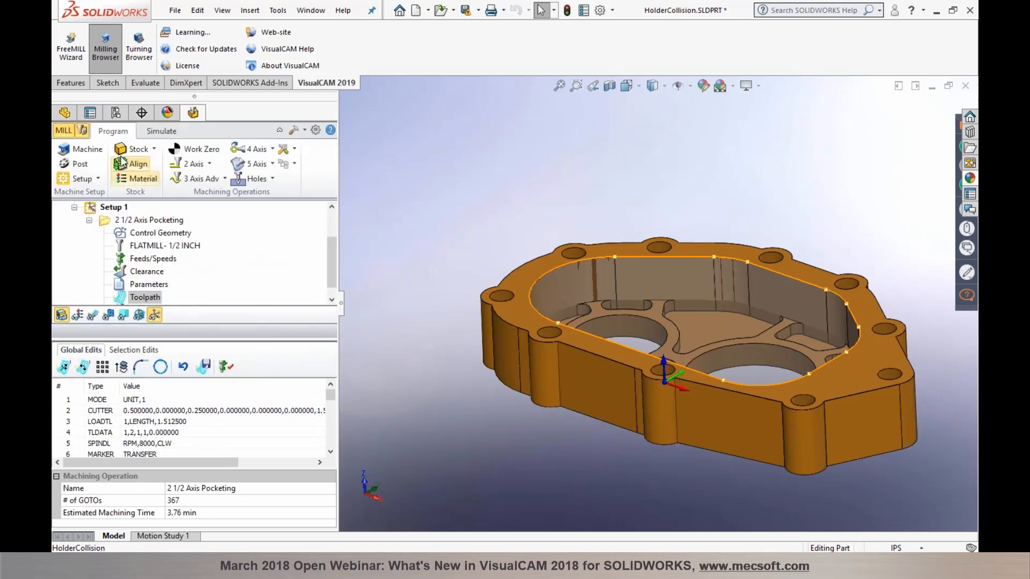
click(81, 131)
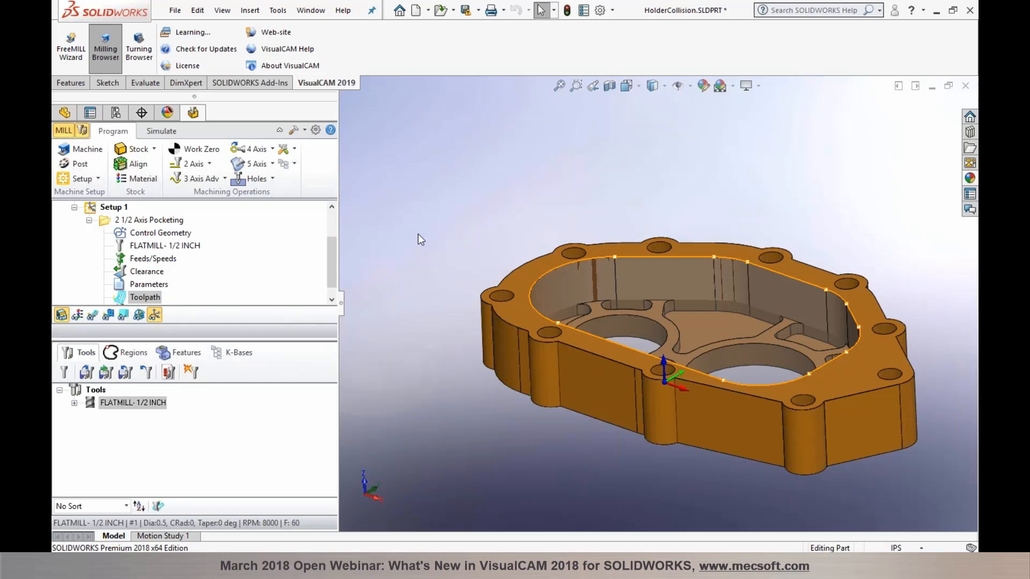
Step: Load the CNC Mill machine tool definition from file and accept it
click(81, 149)
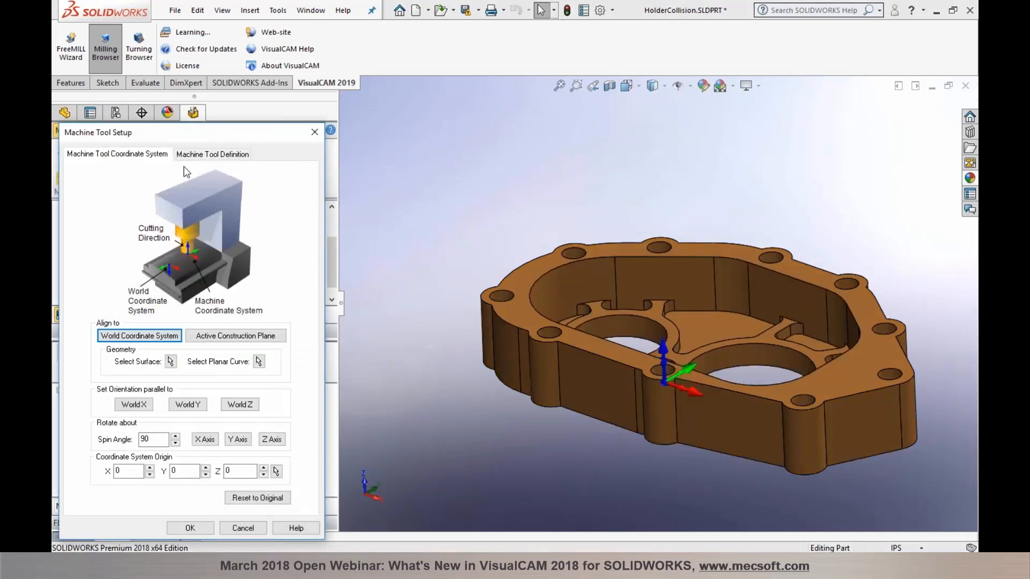
click(214, 155)
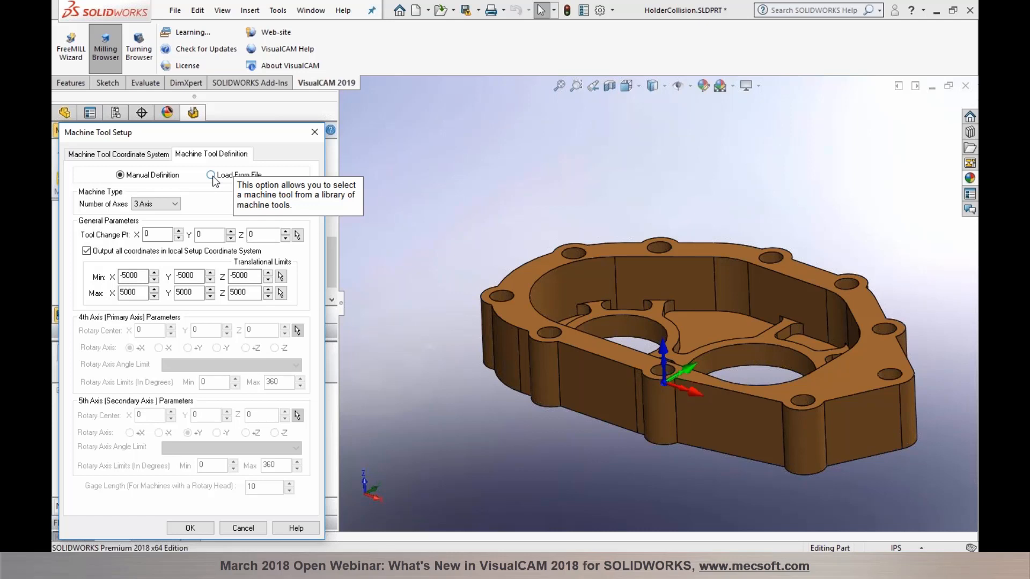
click(210, 175)
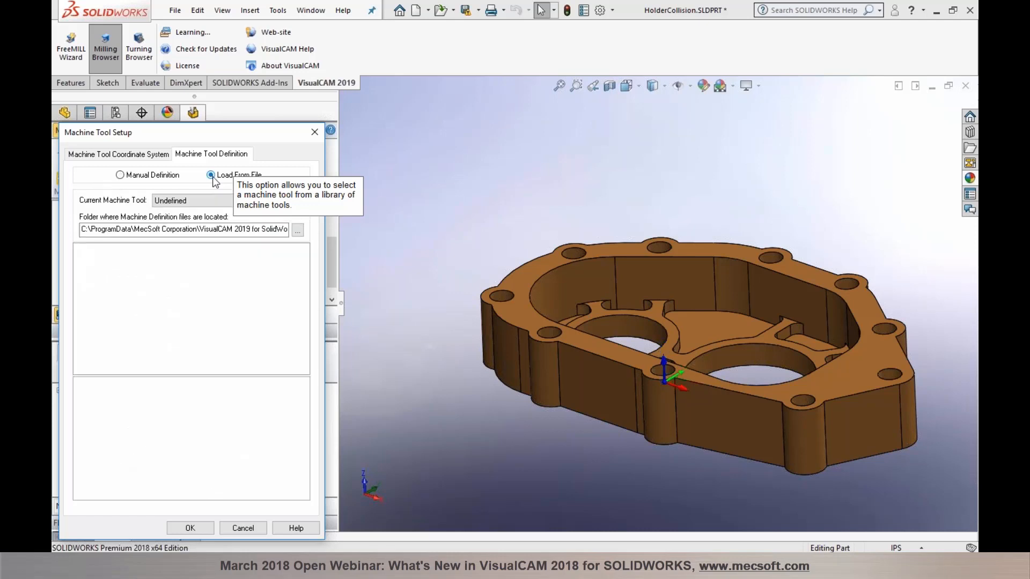
click(279, 201)
drag(301, 238, 291, 383)
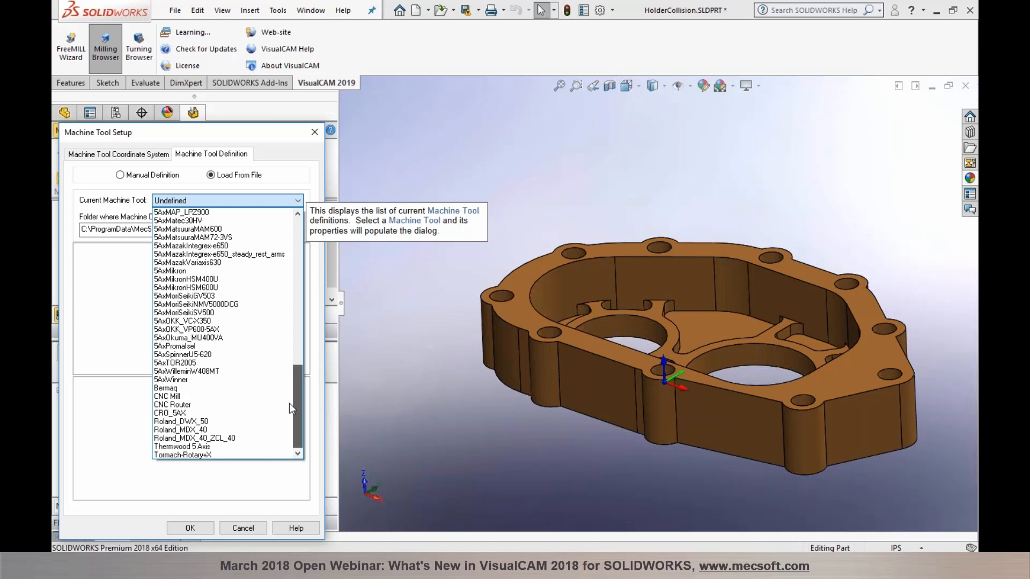
drag(290, 404, 291, 404)
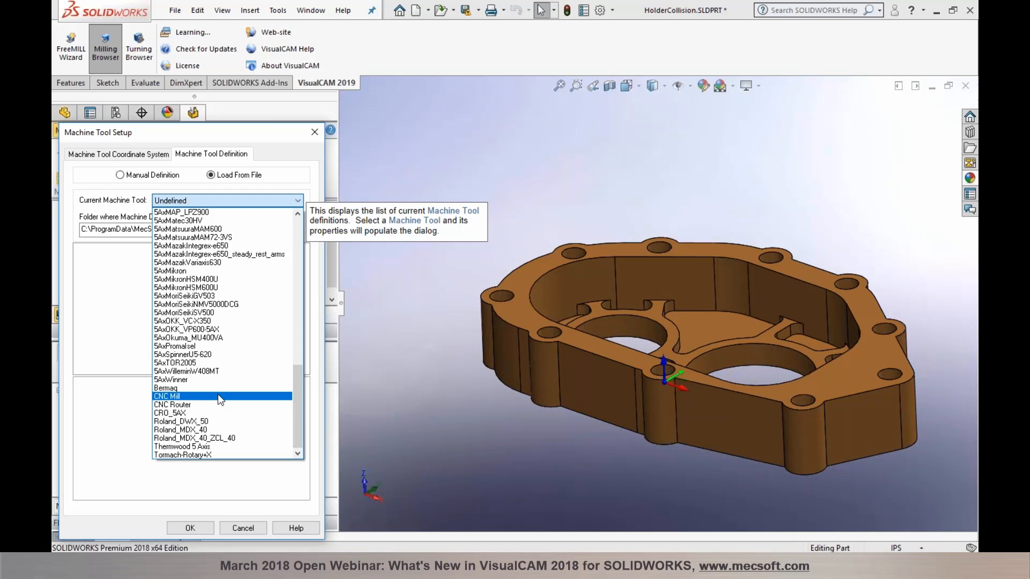
click(219, 396)
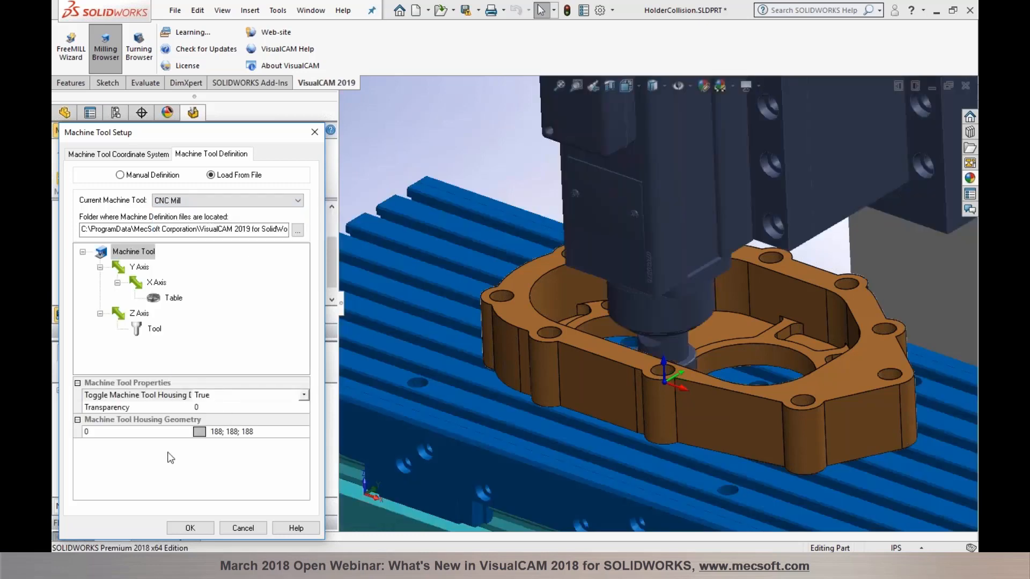
click(187, 528)
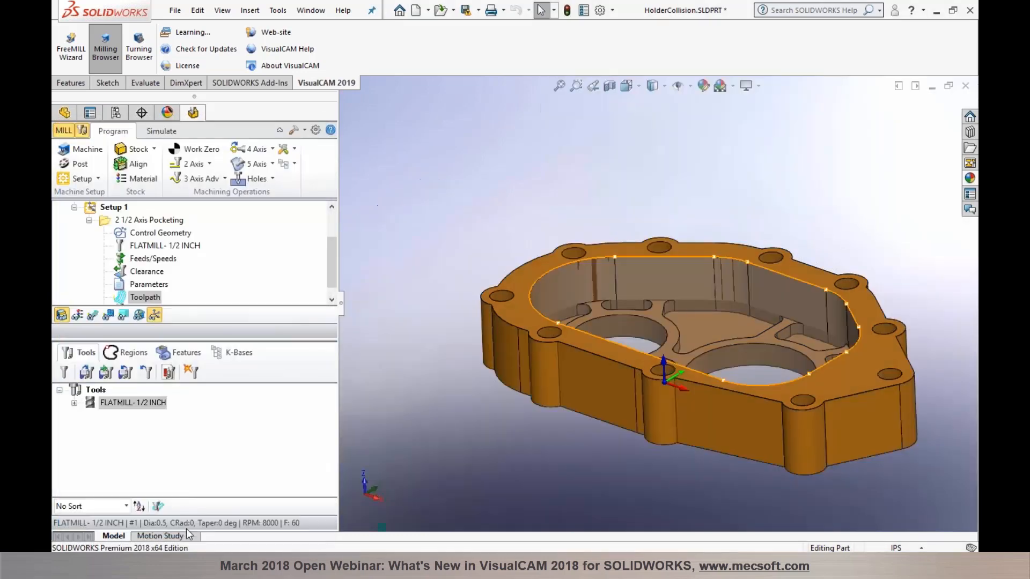
Step: Select 2 1/2 Axis Pocketing for simulation and turn on Machine Tool Visibility
click(161, 131)
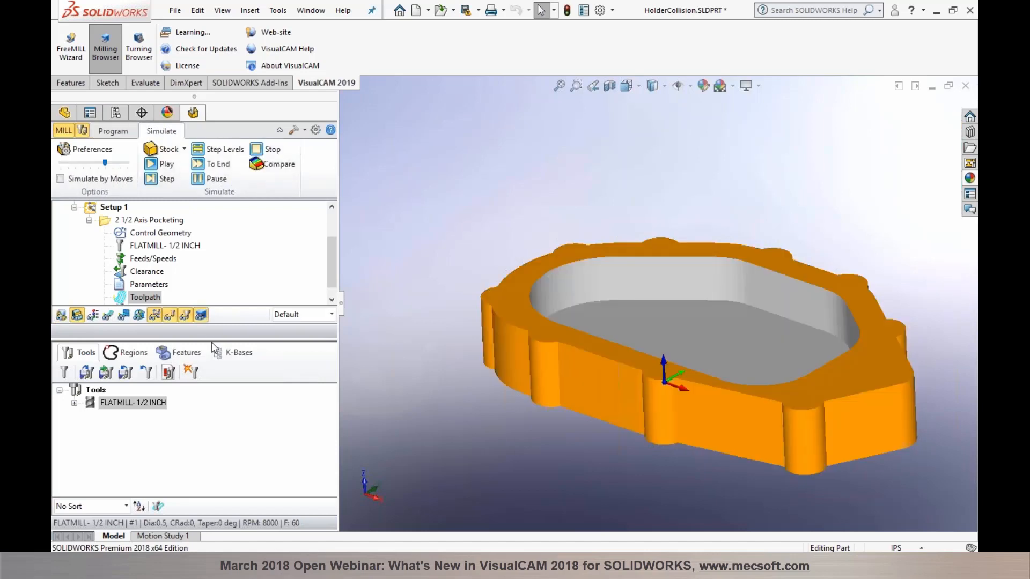
drag(211, 339, 211, 407)
click(141, 271)
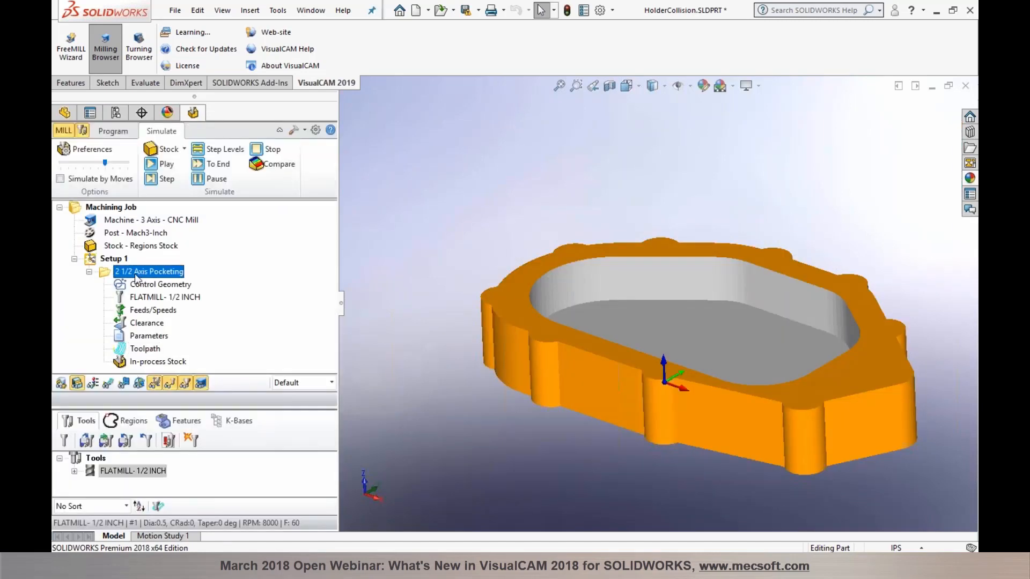
scroll(374, 312, up, 3)
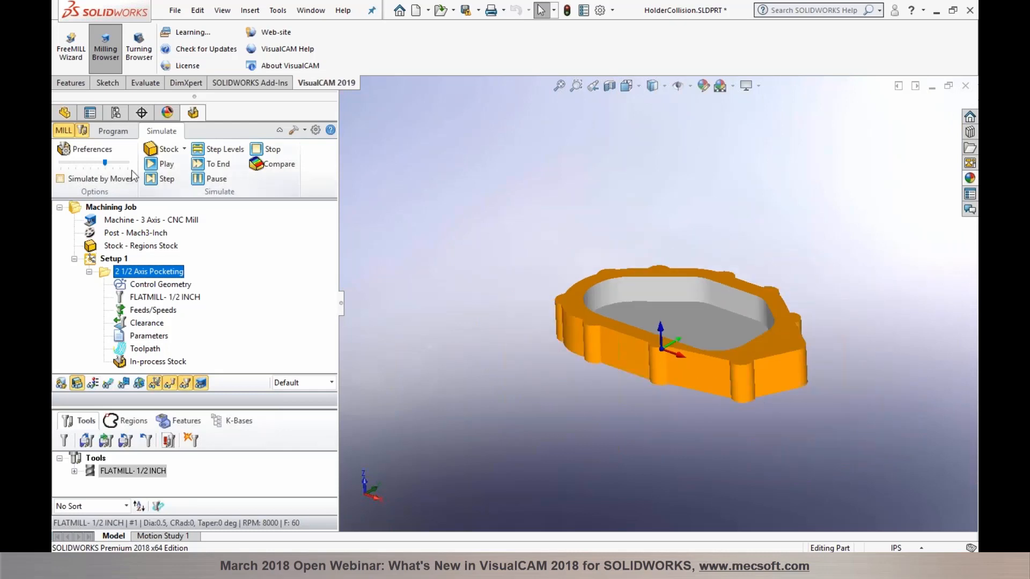
click(201, 384)
Step: Run the machine simulation, tune its speed, and skip to the finished pocket
click(157, 166)
drag(105, 163, 69, 163)
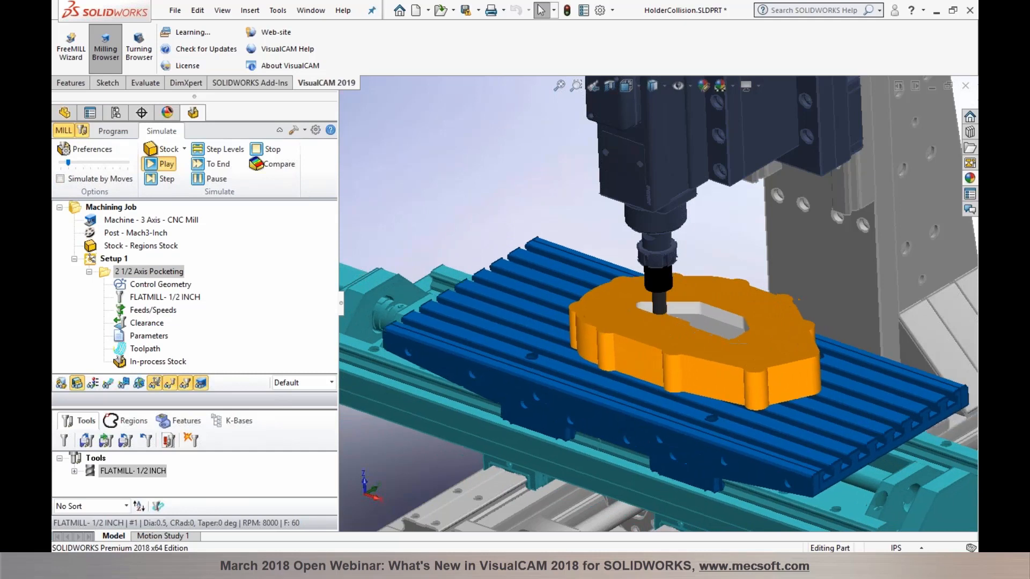
scroll(631, 348, up, 5)
scroll(631, 349, down, 2)
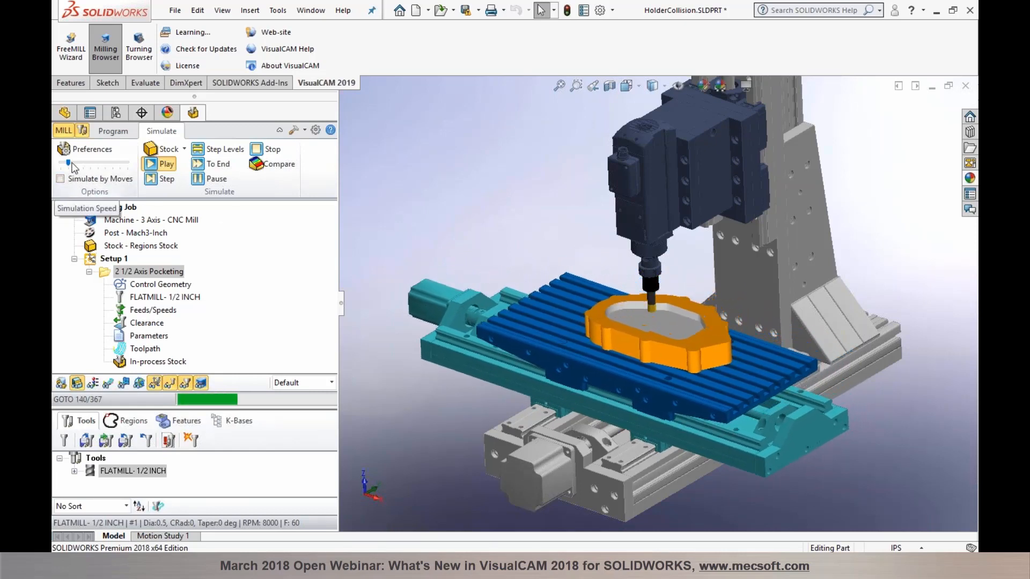
drag(68, 163, 83, 163)
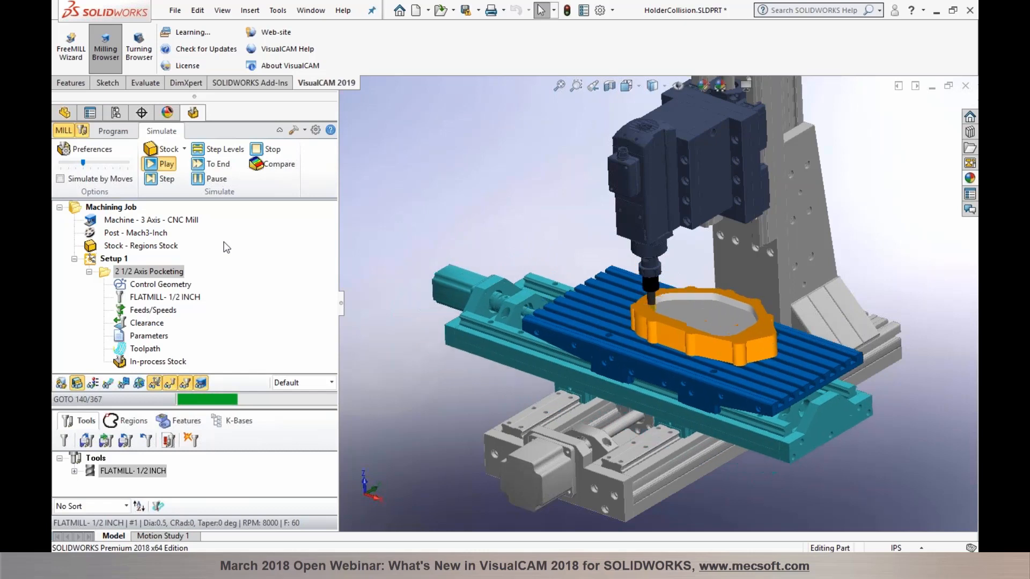
drag(84, 163, 91, 163)
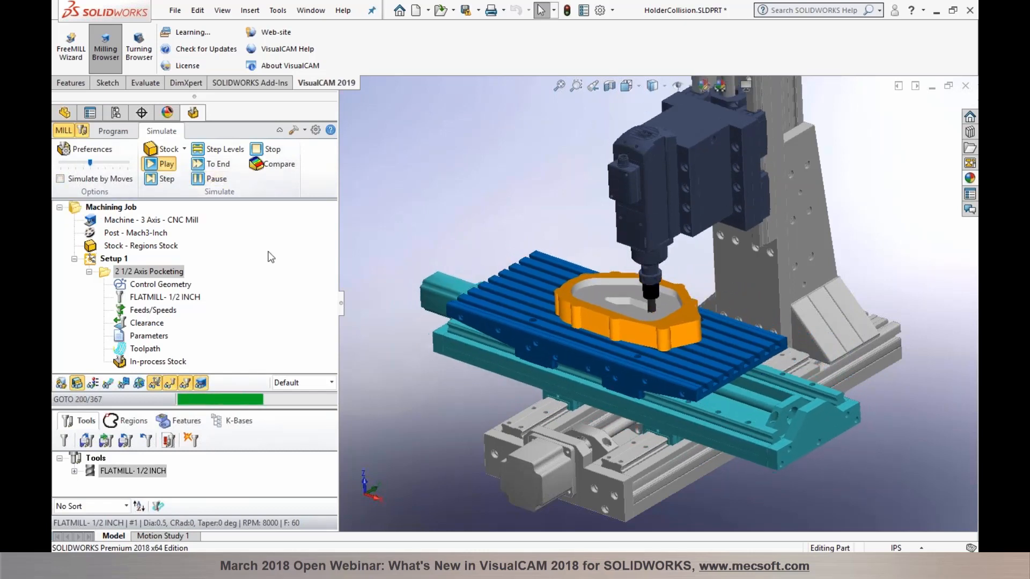
click(198, 165)
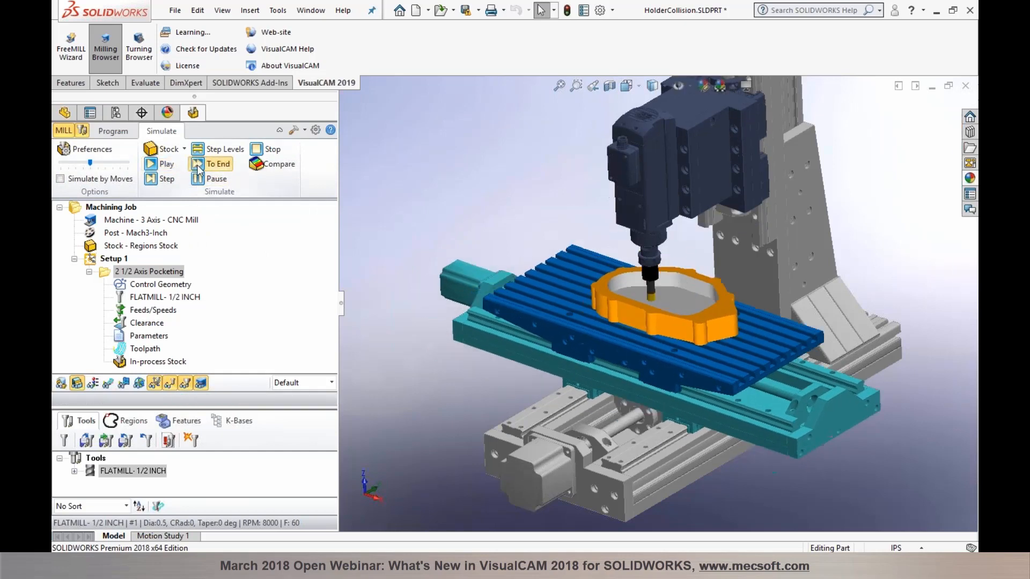